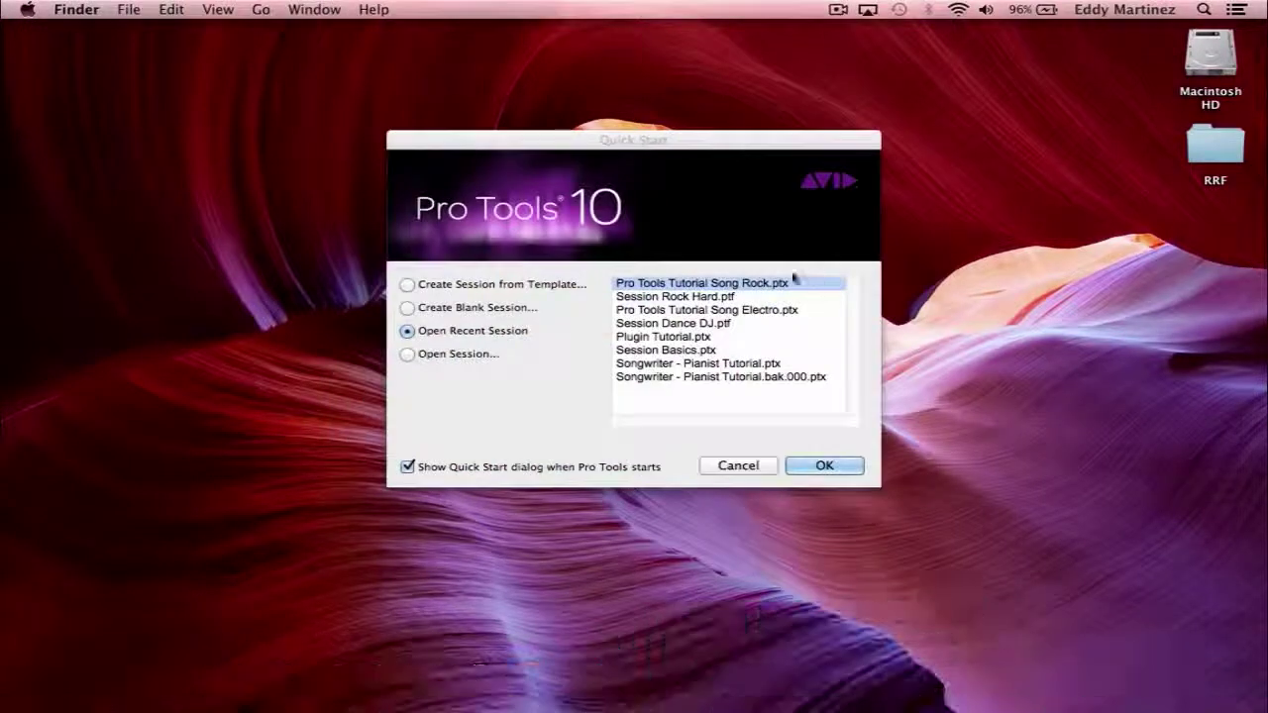
# Open the recent session Pro Tools Tutorial Song Rock.ptx from the Quick Start dialog.
pyautogui.click(824, 468)
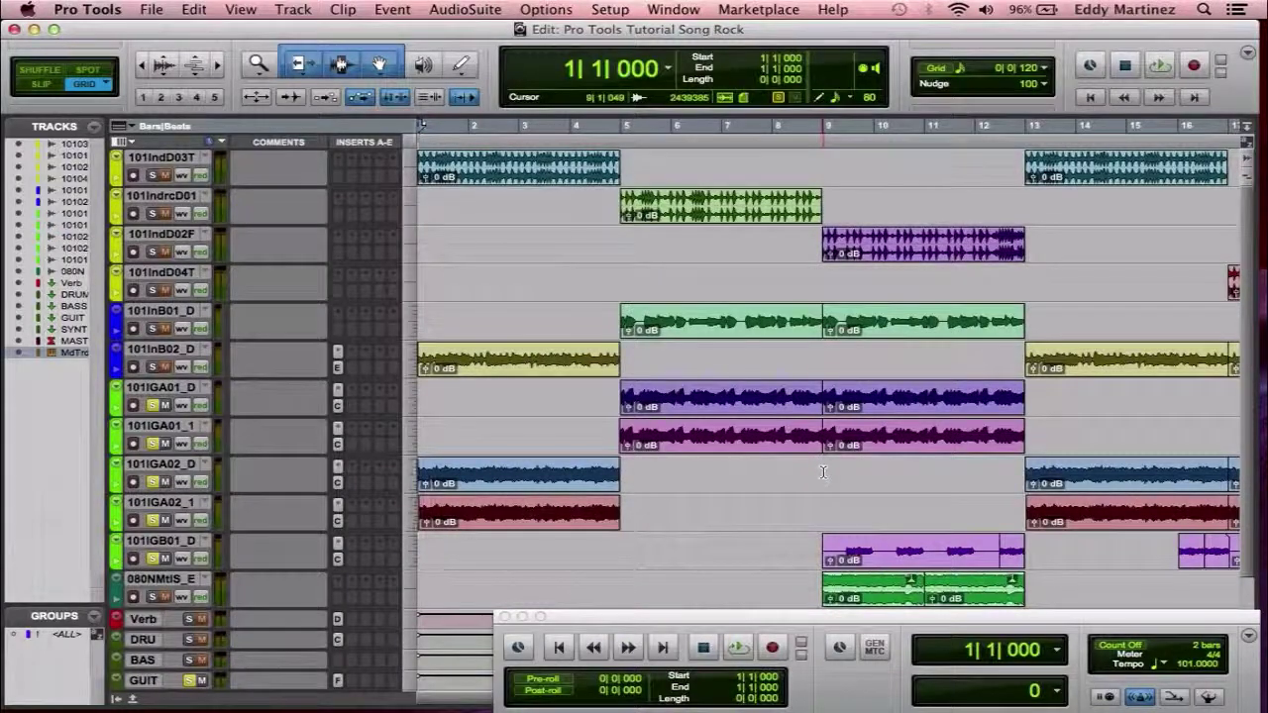
# Log in through Marketplace > Your Account with the account e-mail and password.
pyautogui.click(749, 8)
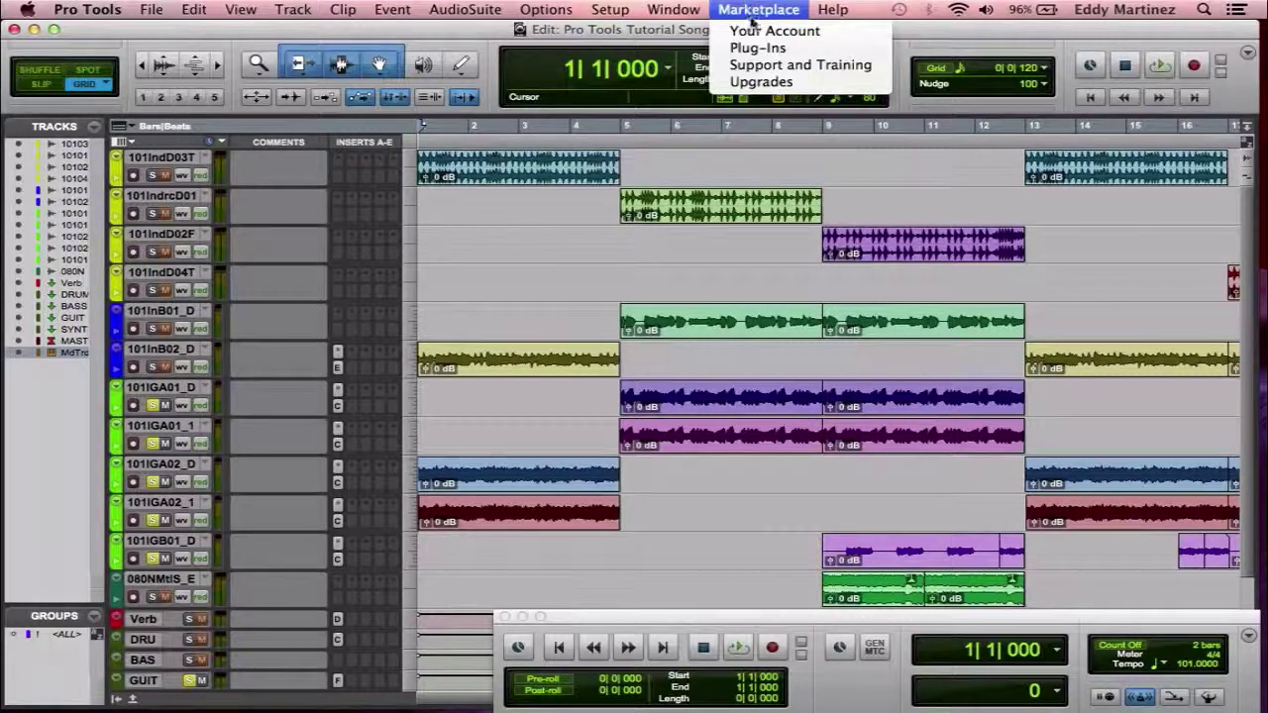
pyautogui.click(756, 31)
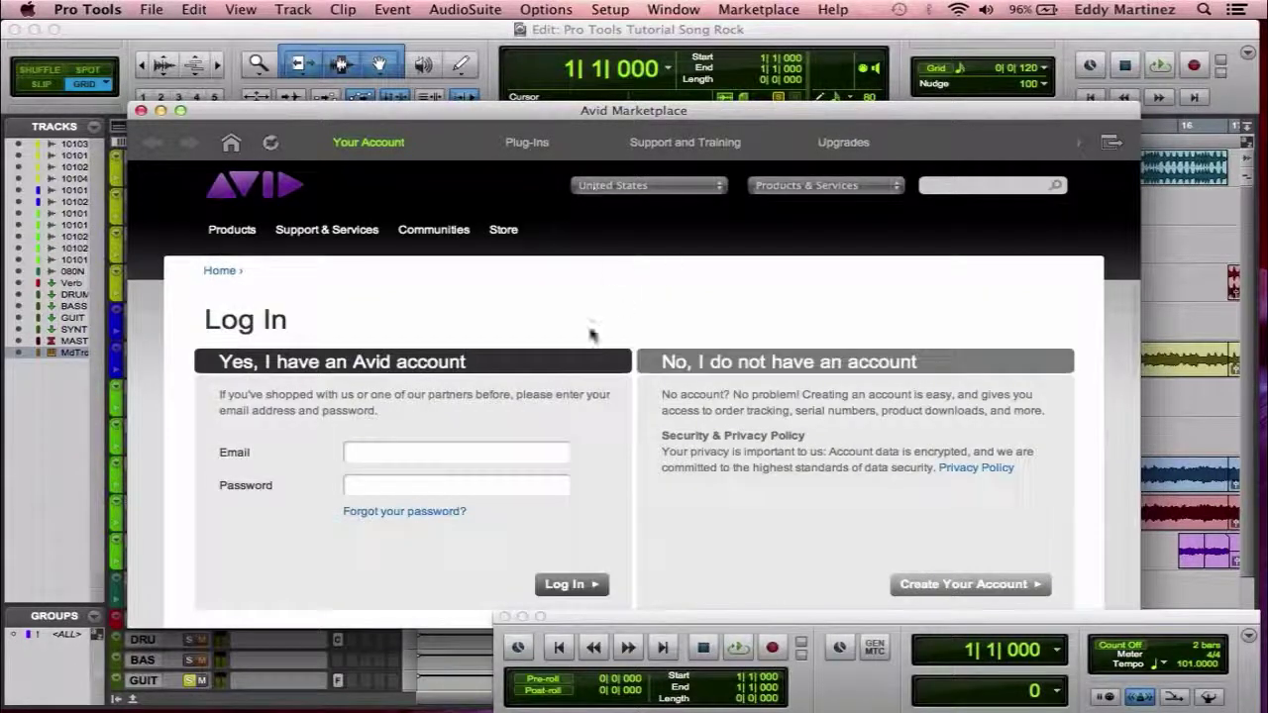
pyautogui.click(425, 459)
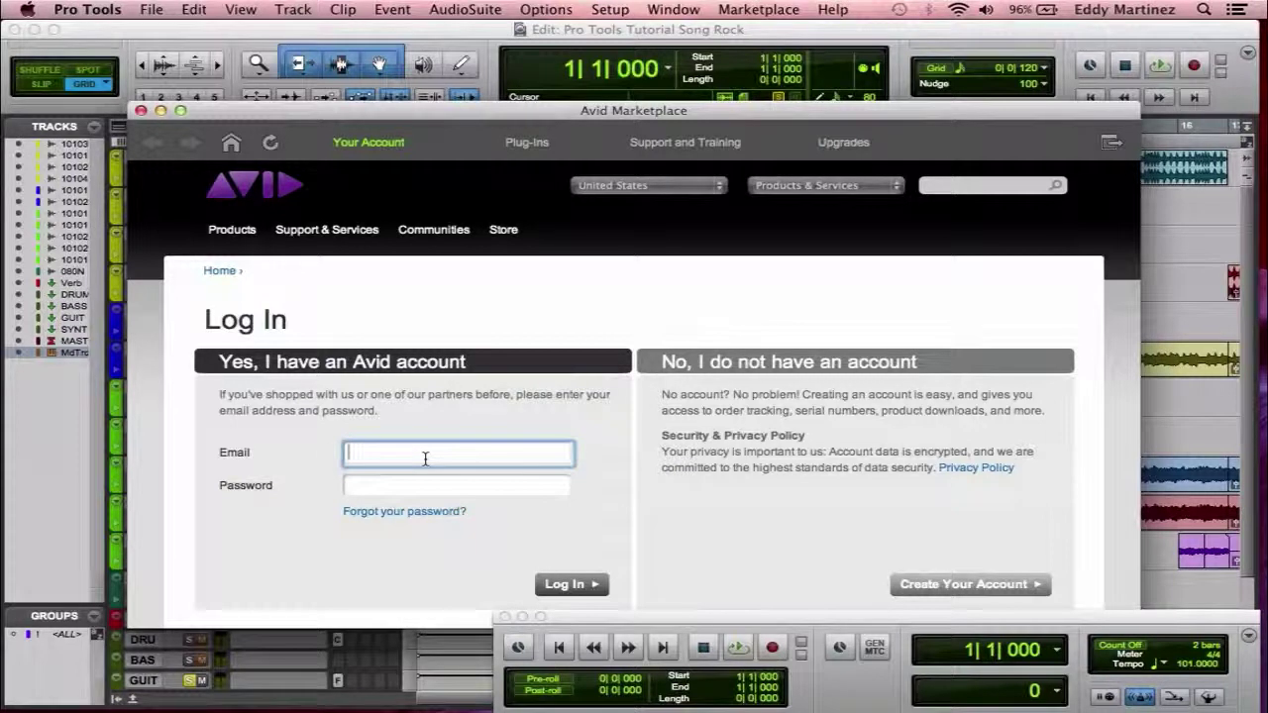
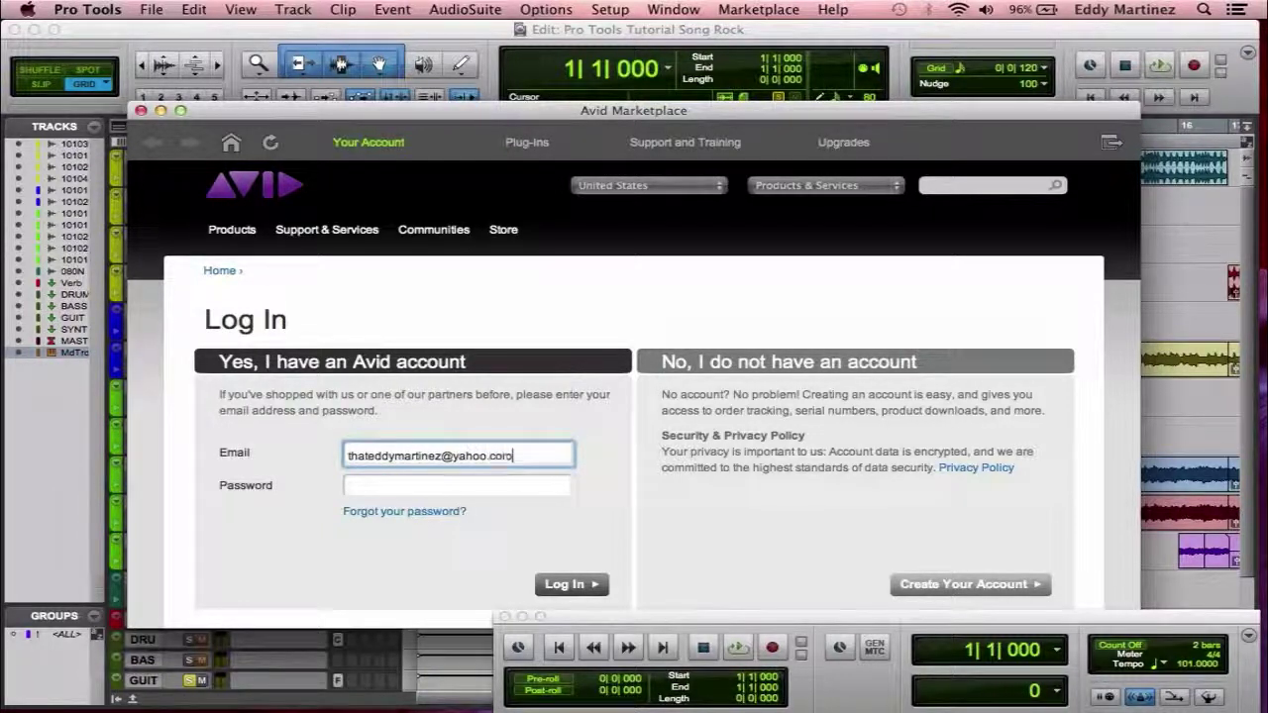
pyautogui.click(458, 486)
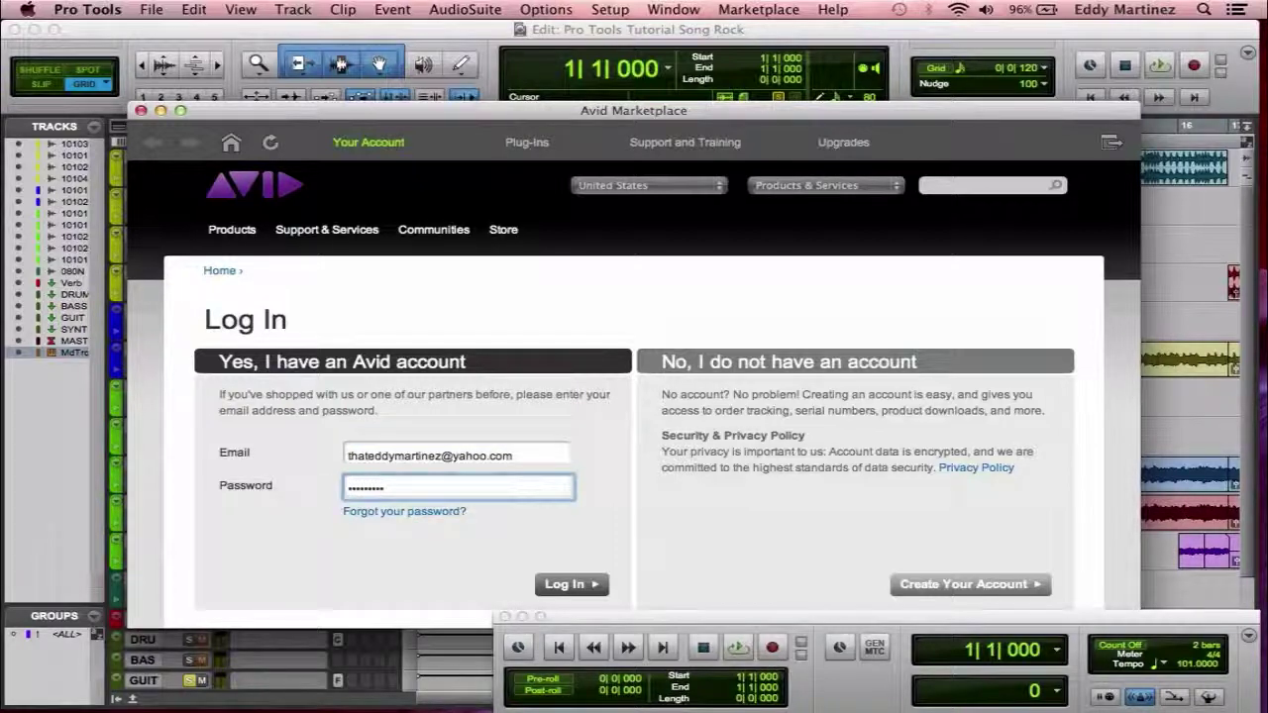
pyautogui.press('Return')
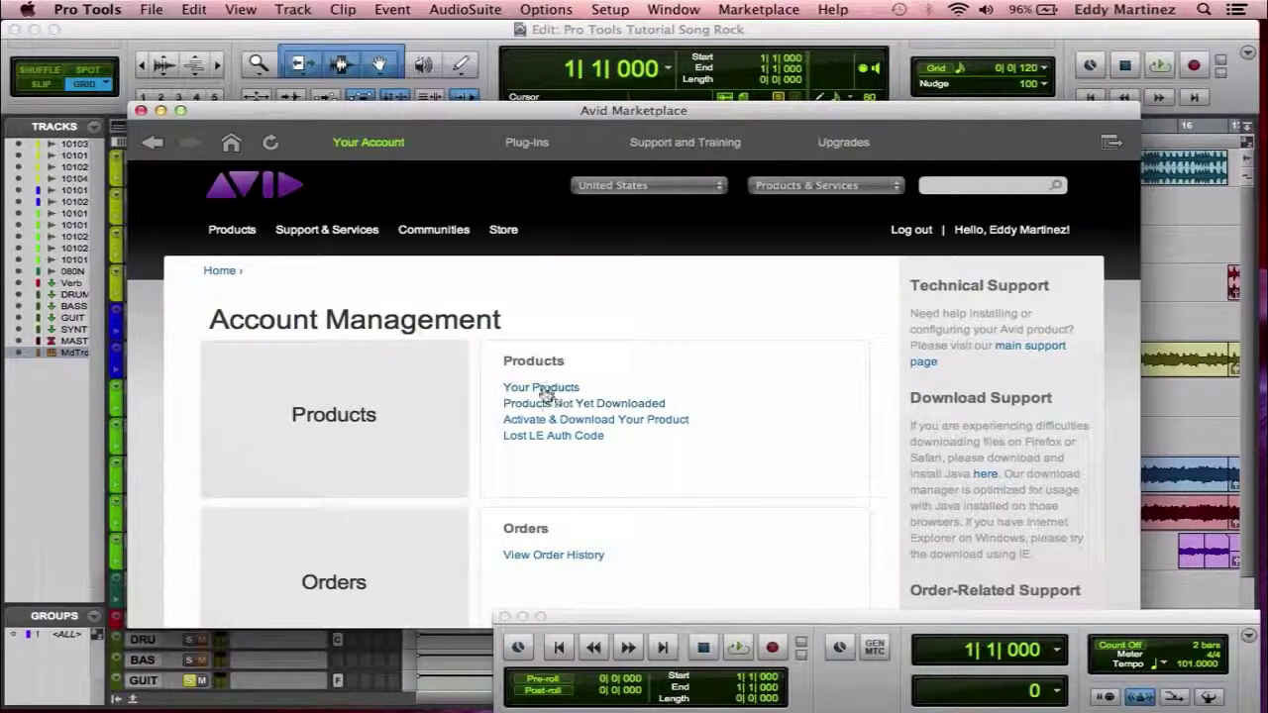
# Open Your Products and expand the Downloads list for Pro Tools 10.0 for Students.
pyautogui.click(546, 389)
pyautogui.scroll(-2, 546, 394)
pyautogui.scroll(-3, 546, 393)
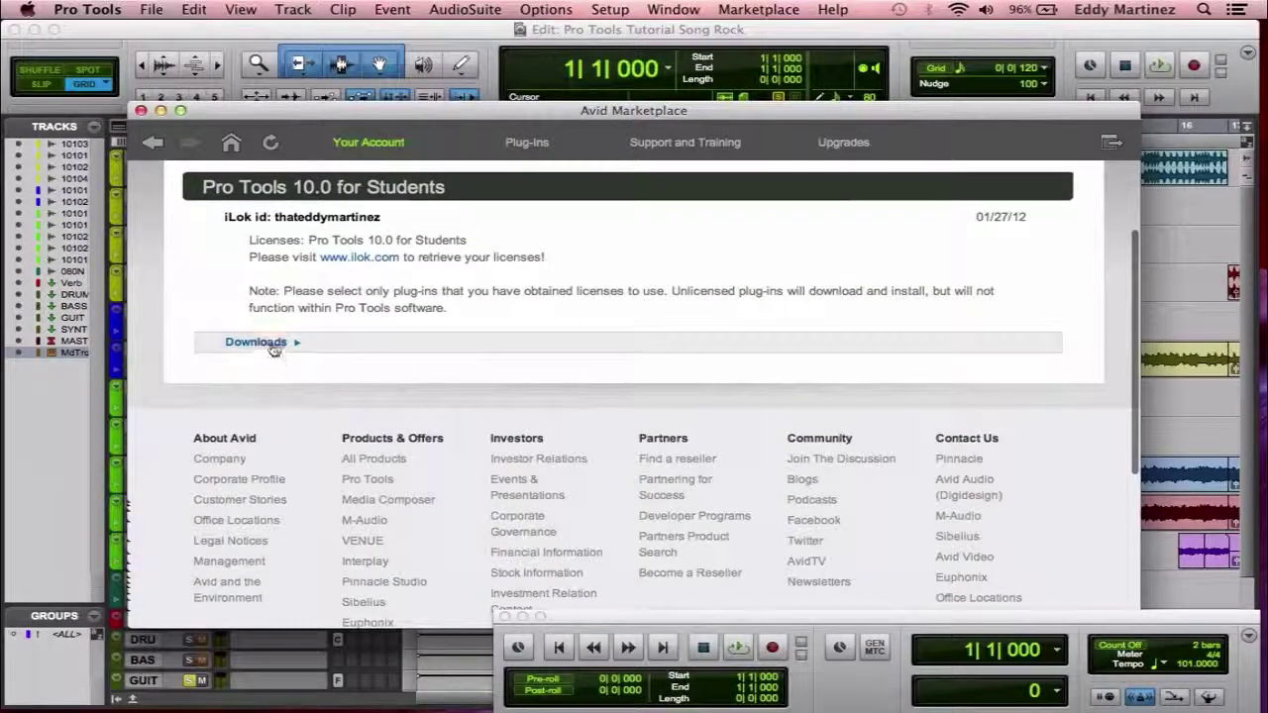
pyautogui.click(260, 342)
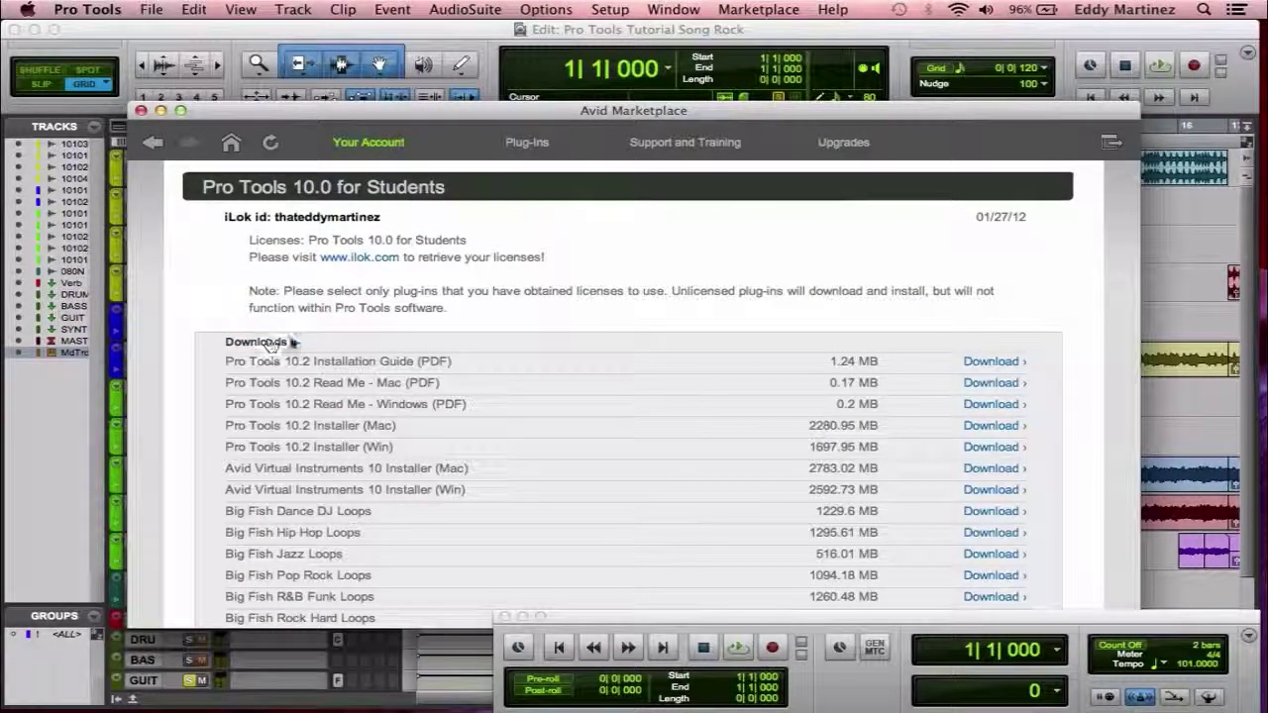
pyautogui.scroll(-3, 397, 407)
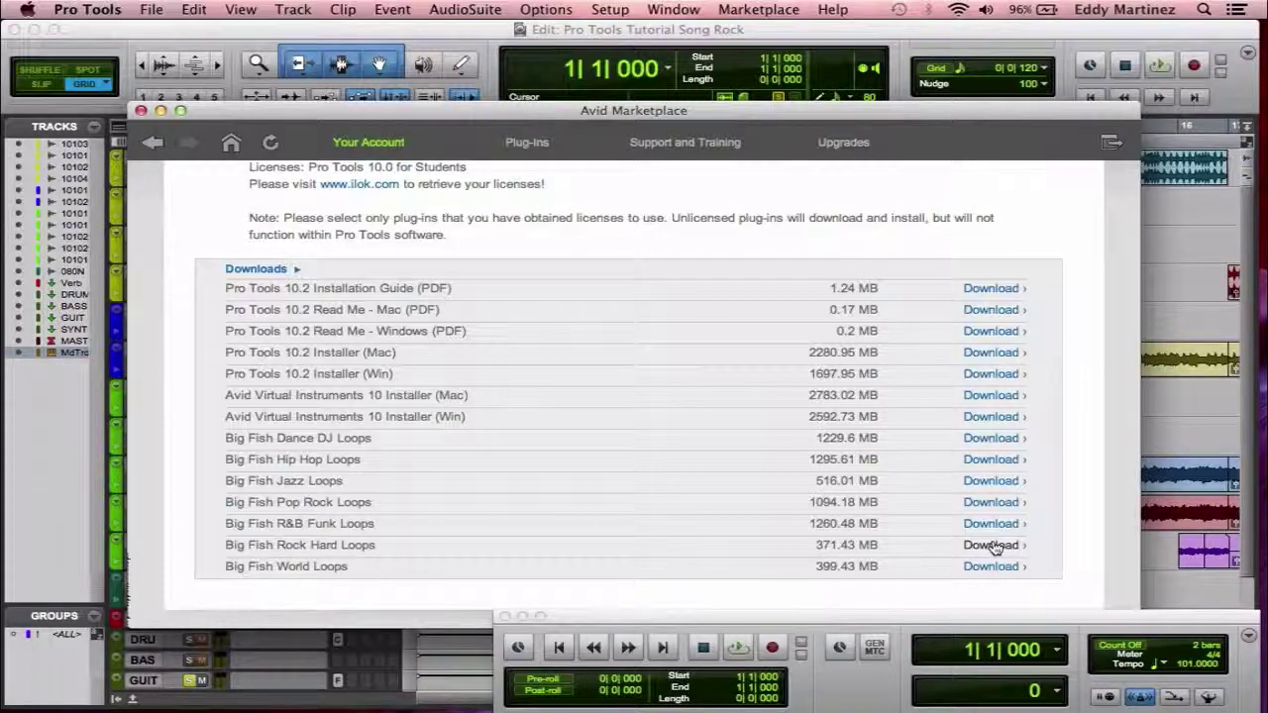
# Start, then cancel, the rock_hard_55871.zip Big Fish loops download and close the Download Manager.
pyautogui.click(994, 546)
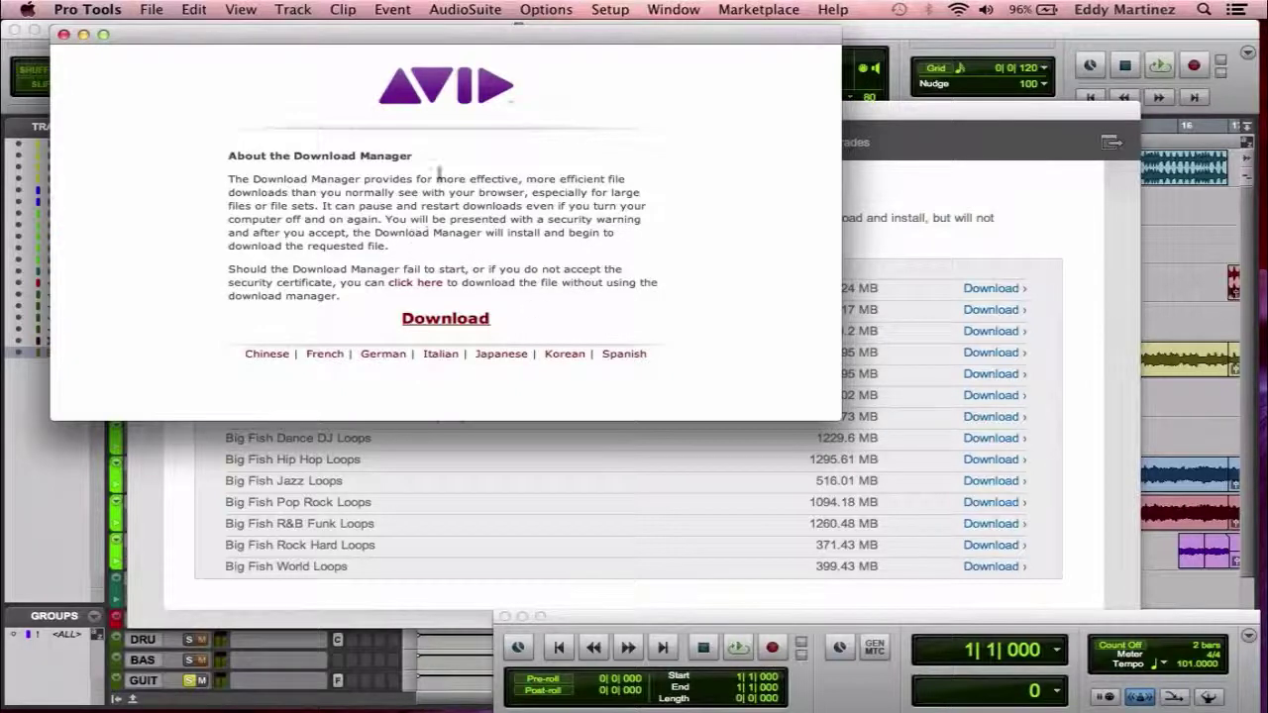
pyautogui.click(459, 322)
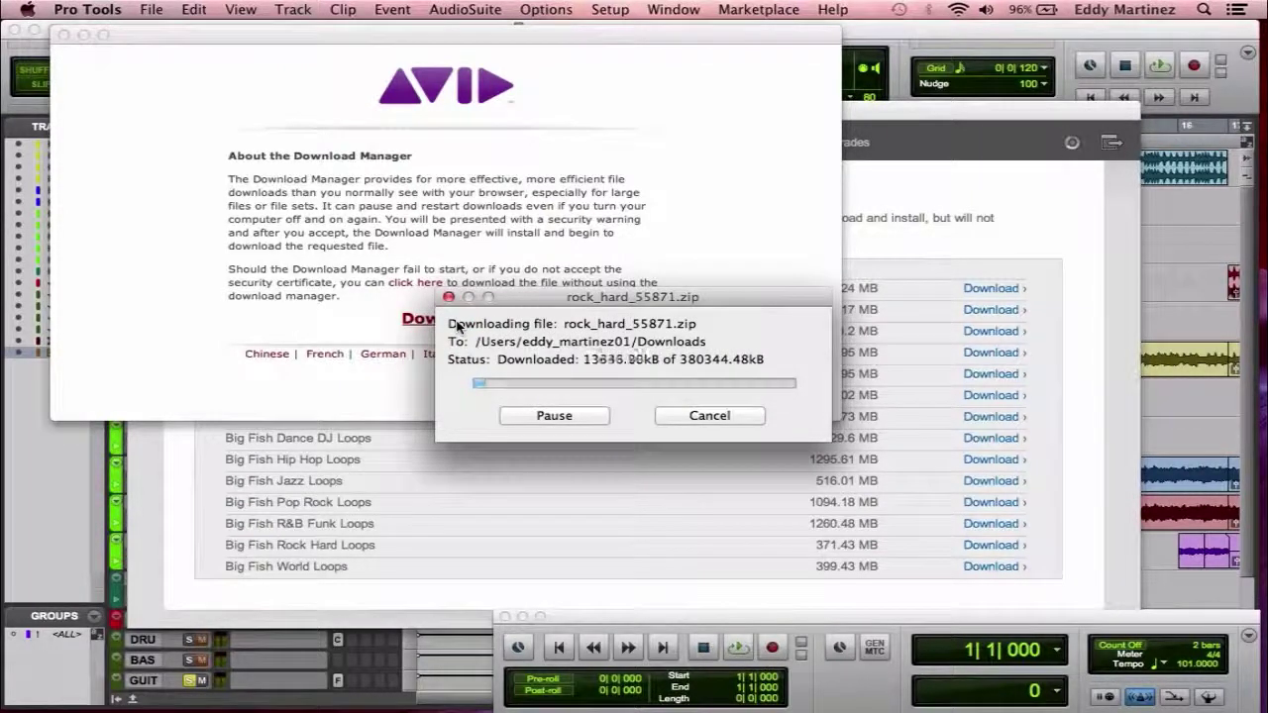
pyautogui.click(731, 416)
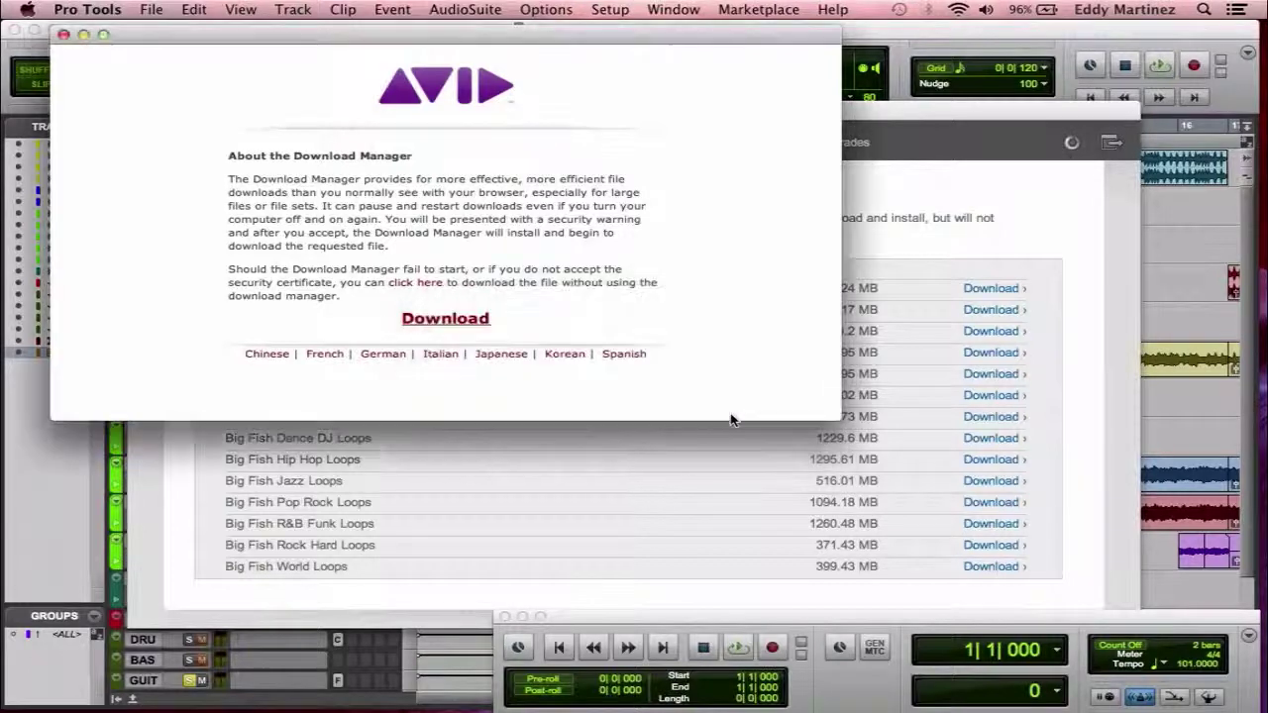
pyautogui.click(63, 35)
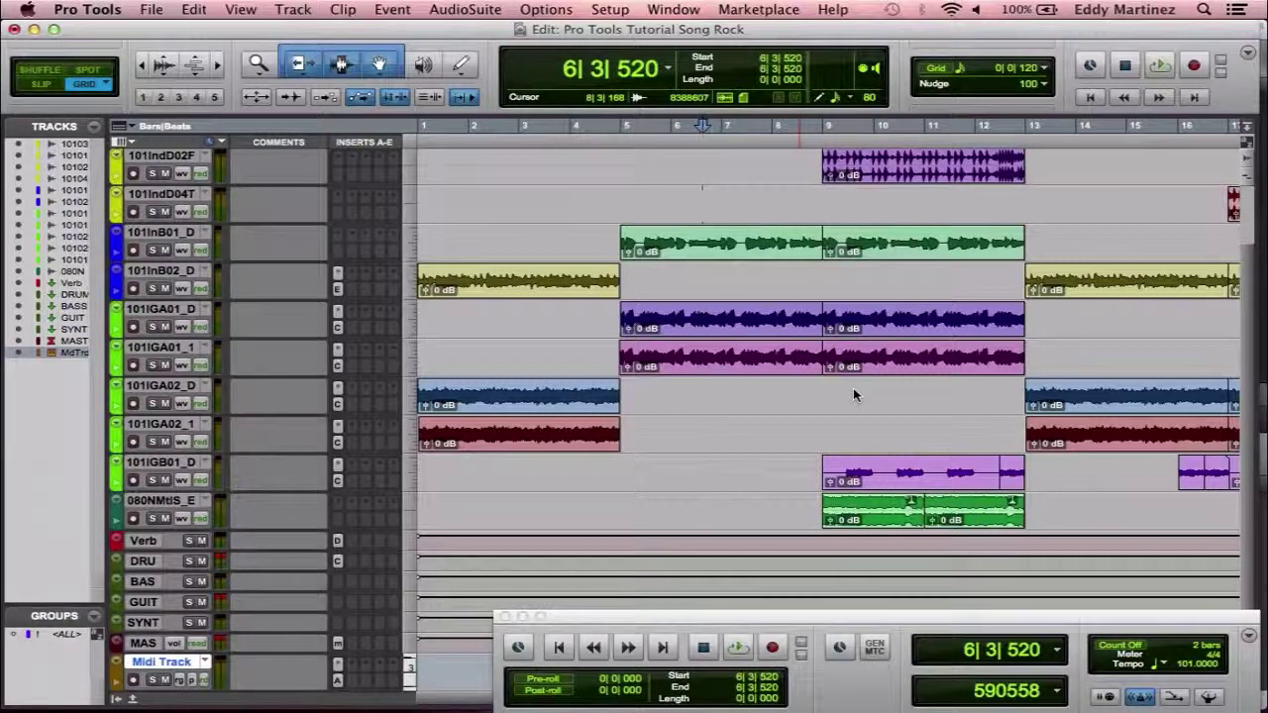
# Play the song from bar 1, stop it, and return the playhead to the start.
pyautogui.press('Return')
pyautogui.press('space')
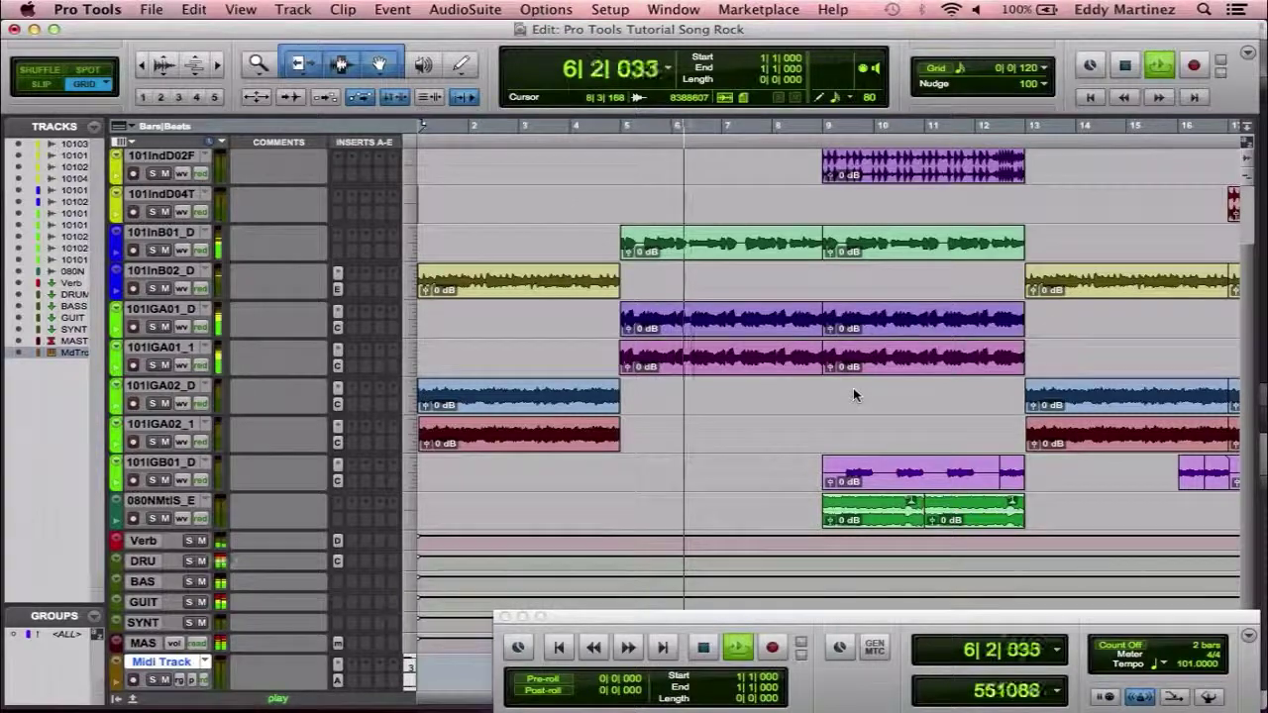
pyautogui.press('space')
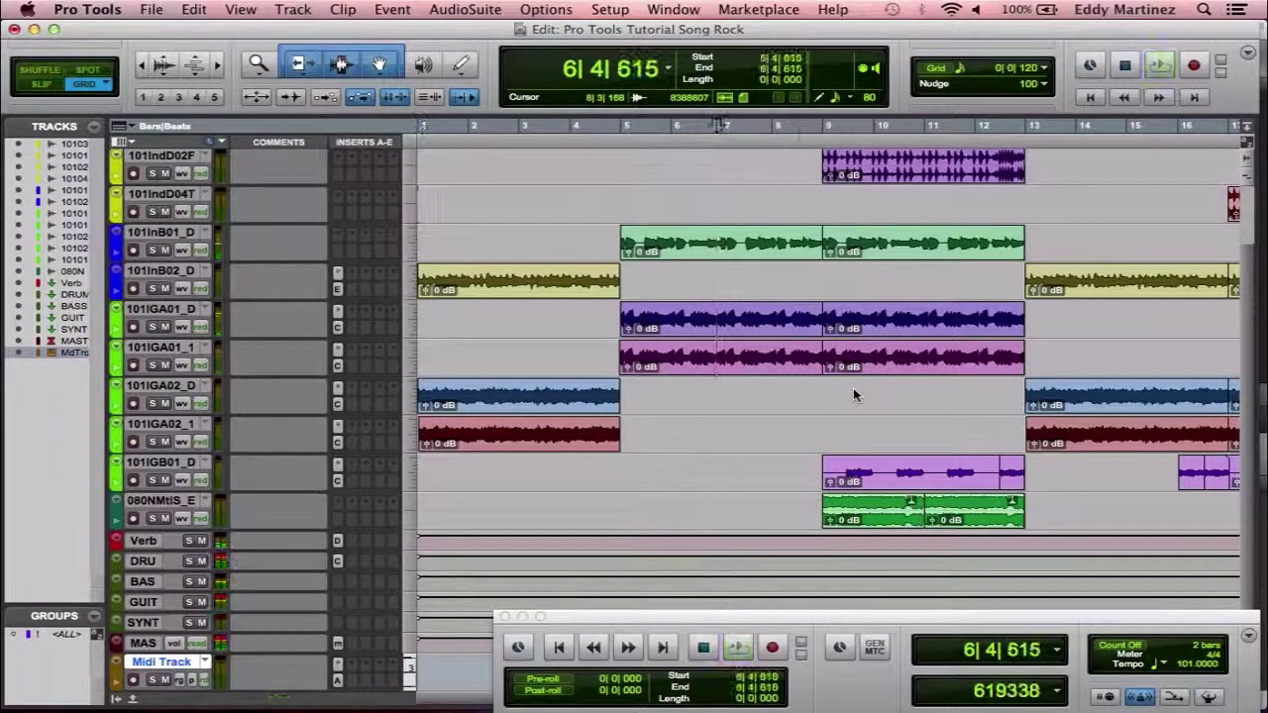
pyautogui.press('Return')
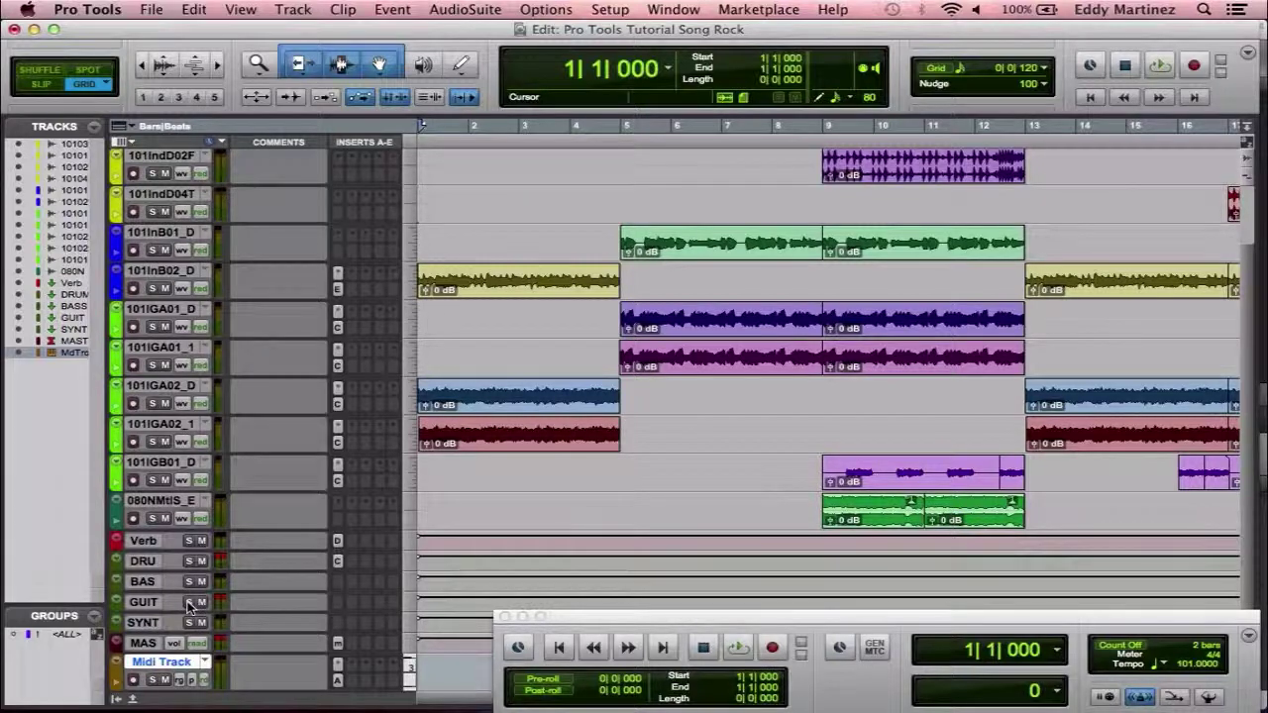
# Solo GUIT and insert AIR Filter Gate (stereo) from the multichannel Modulation plug-ins.
pyautogui.click(188, 602)
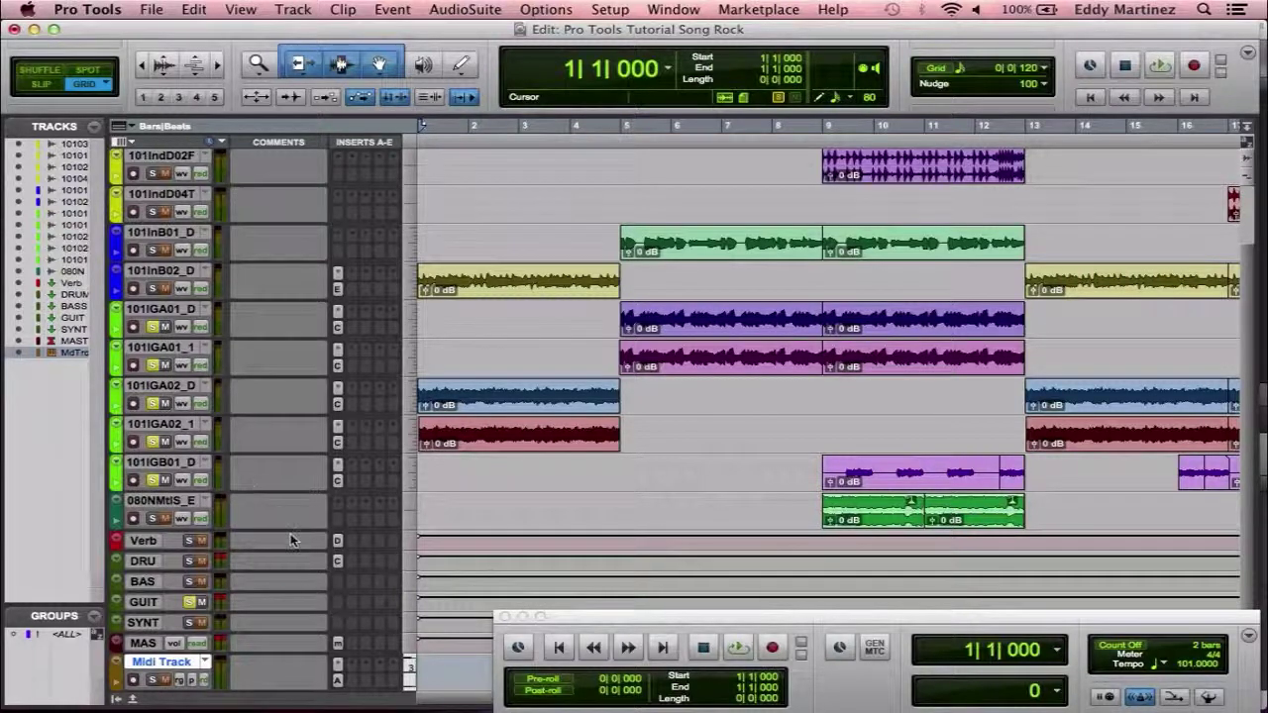
pyautogui.click(340, 609)
pyautogui.moveTo(355, 634)
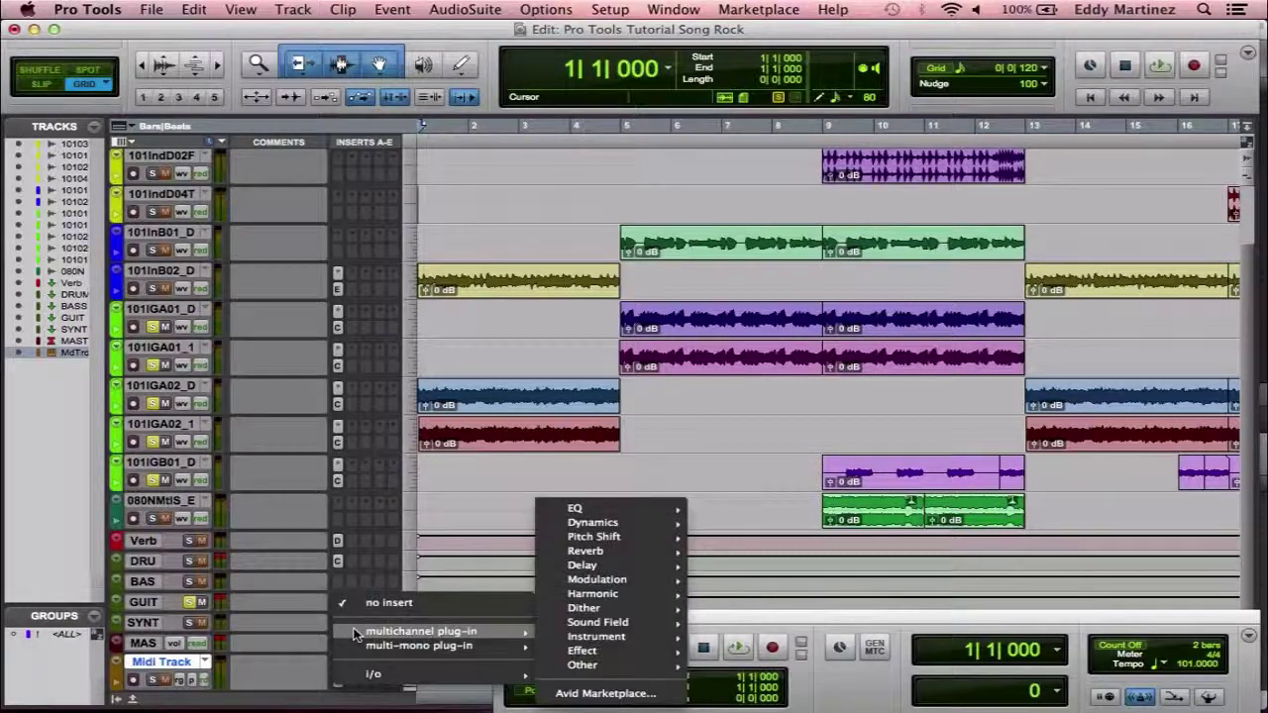
pyautogui.moveTo(595, 637)
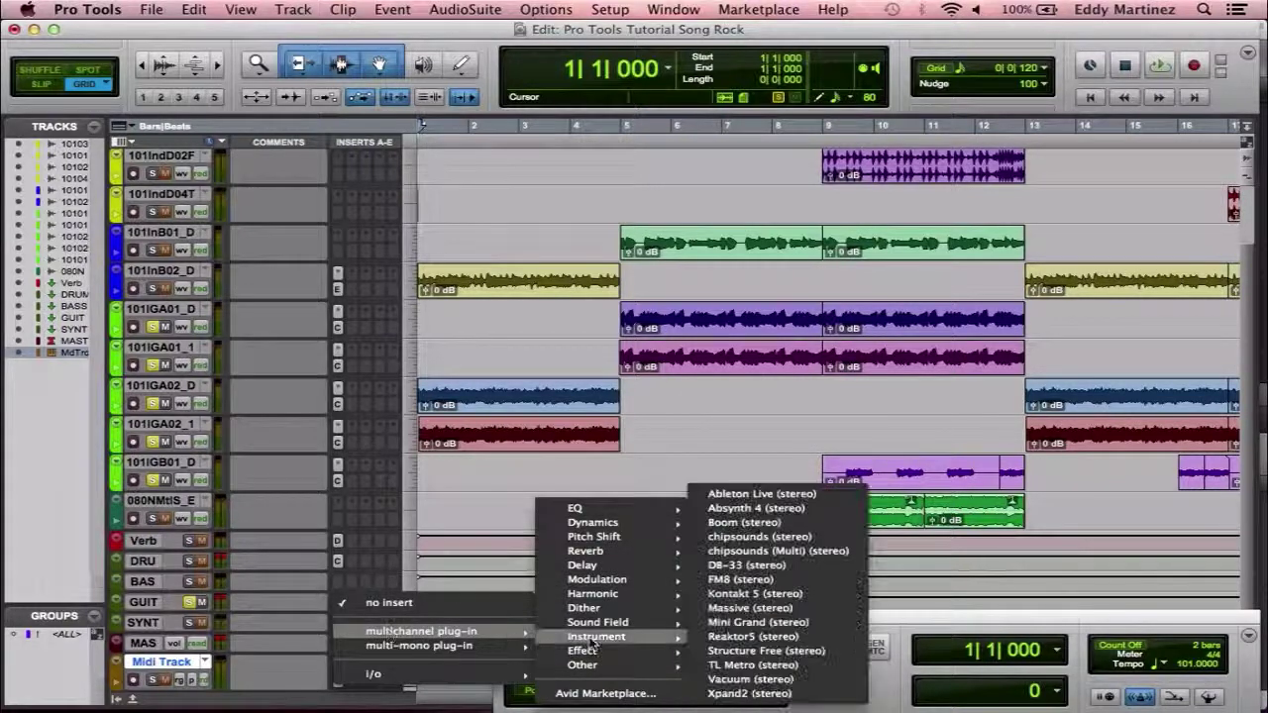
pyautogui.moveTo(635, 579)
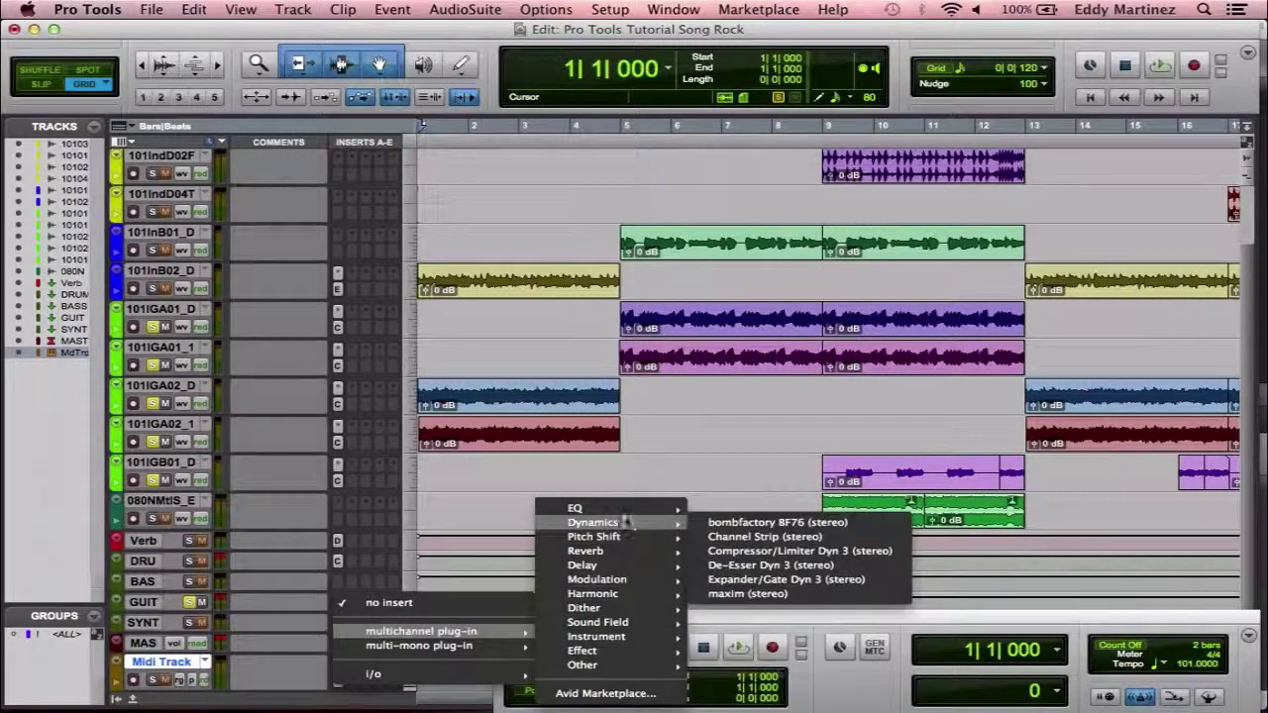
pyautogui.moveTo(605, 522)
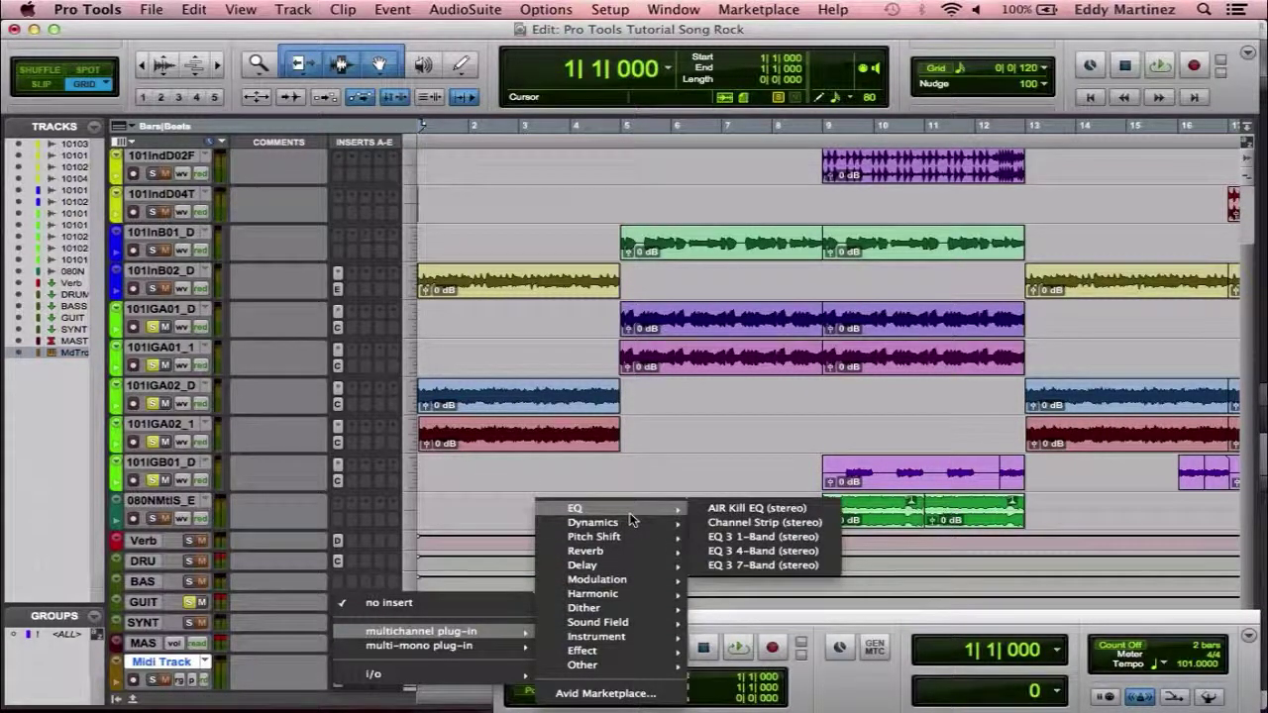
pyautogui.moveTo(691, 517)
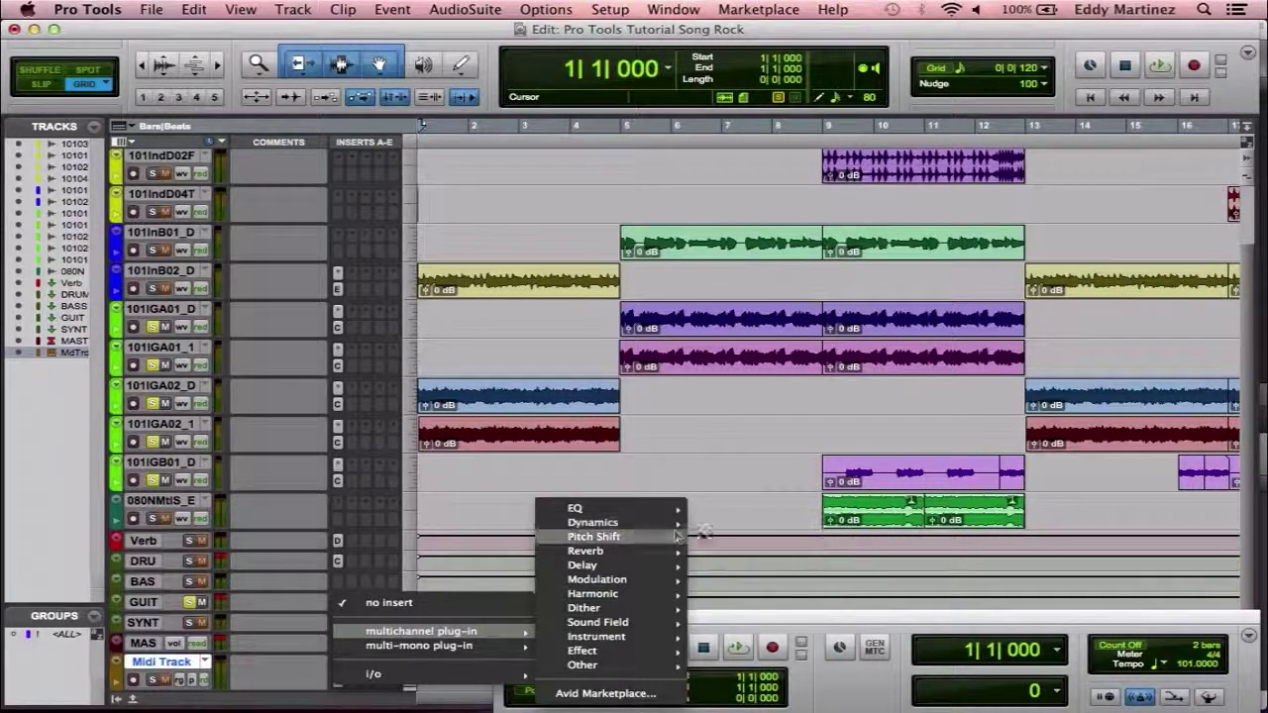
pyautogui.moveTo(634, 522)
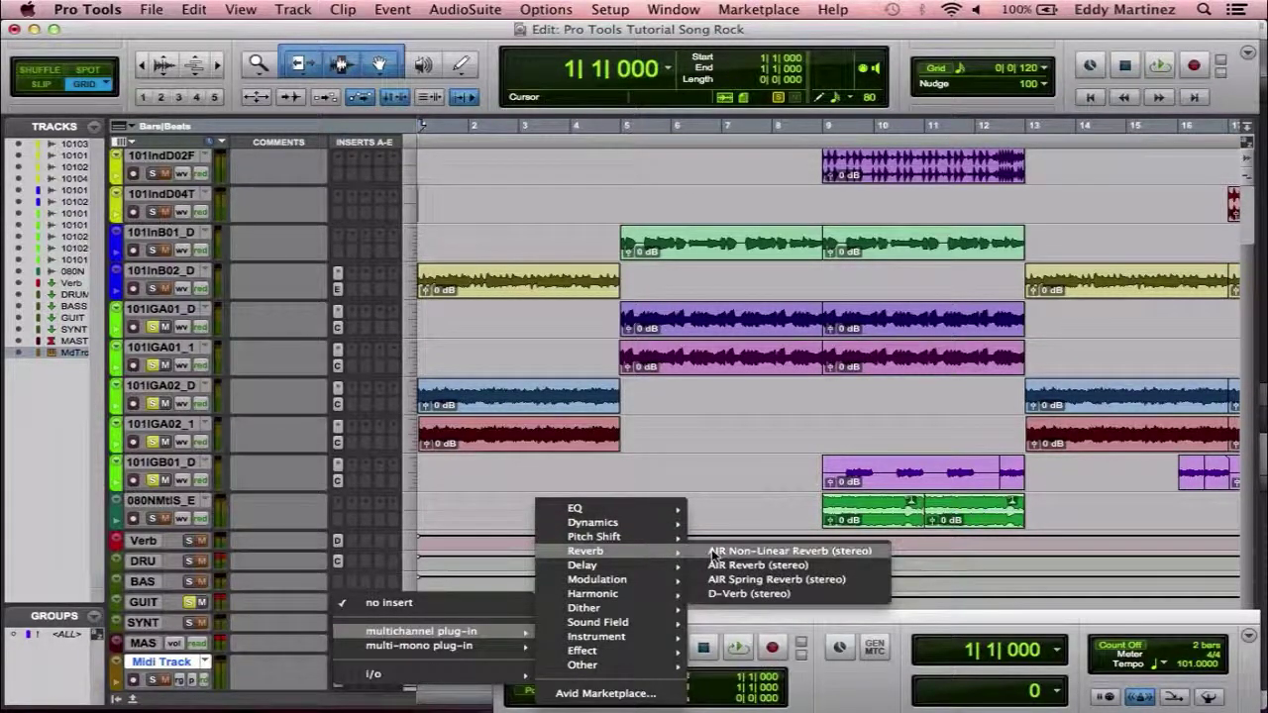
pyautogui.moveTo(649, 583)
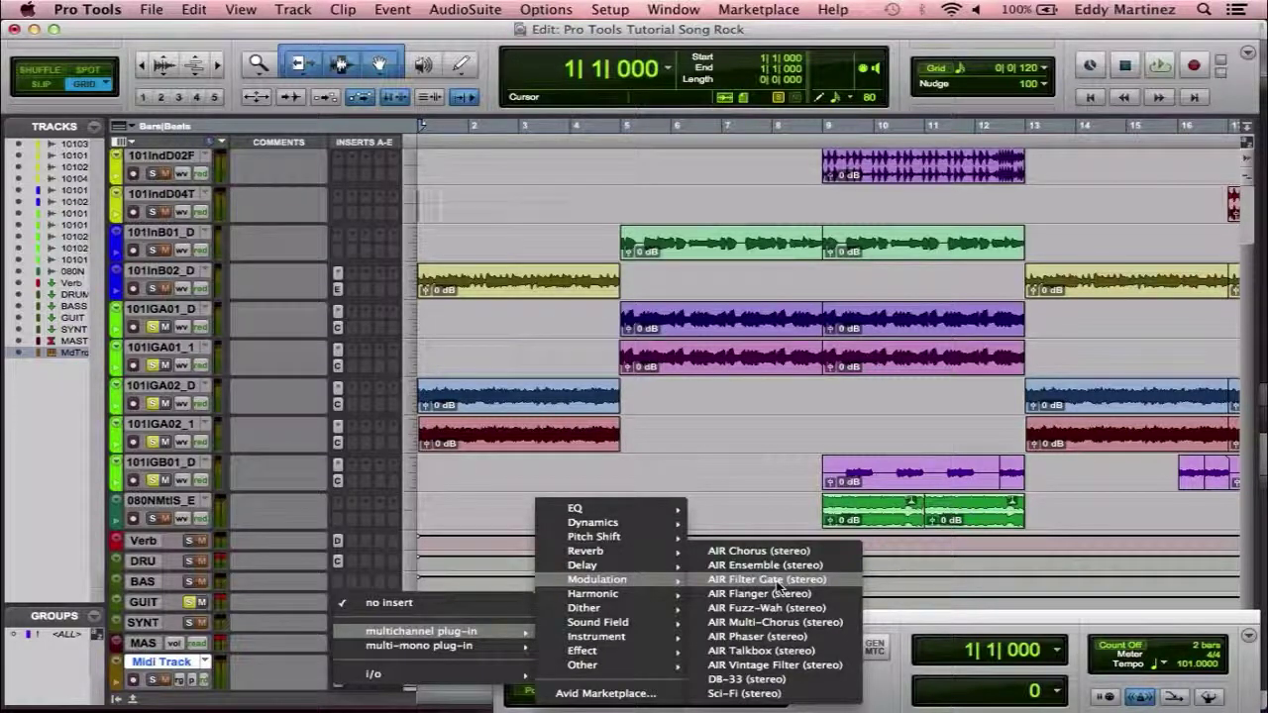
pyautogui.click(778, 584)
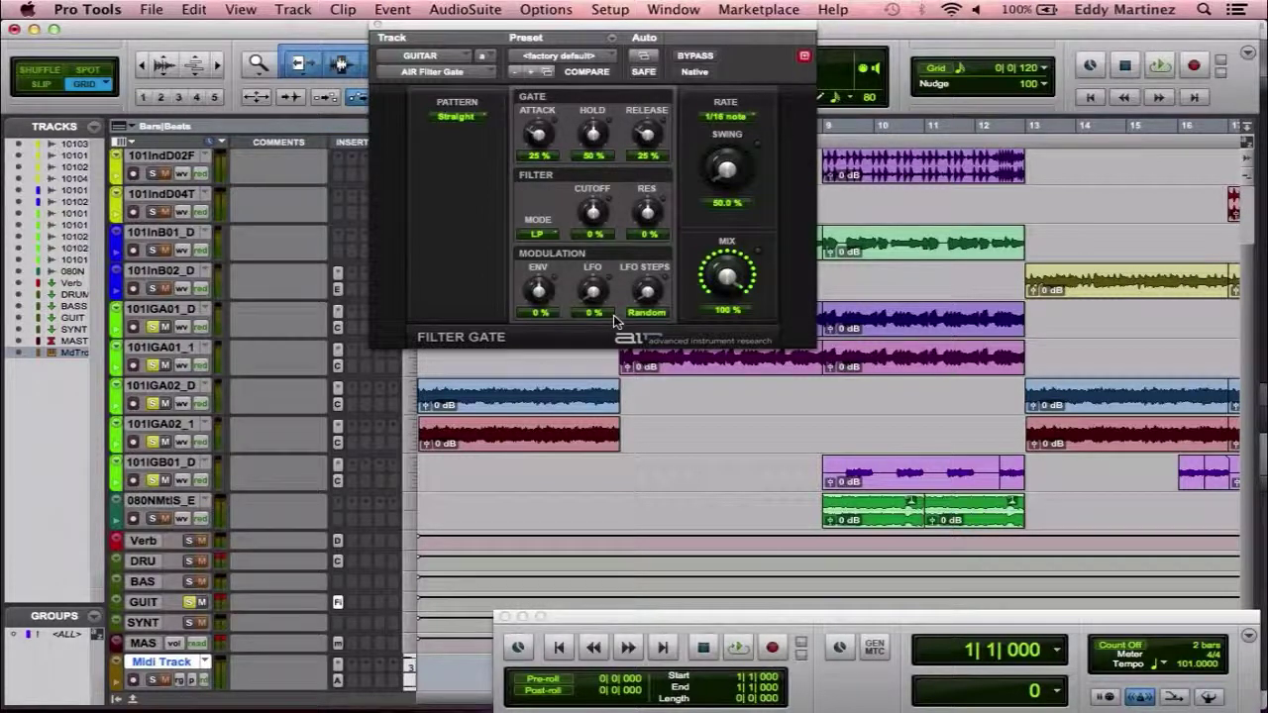
# Play the guitar while toggling AIR Filter Gate bypass, leaving it active when playback stops.
pyautogui.click(694, 57)
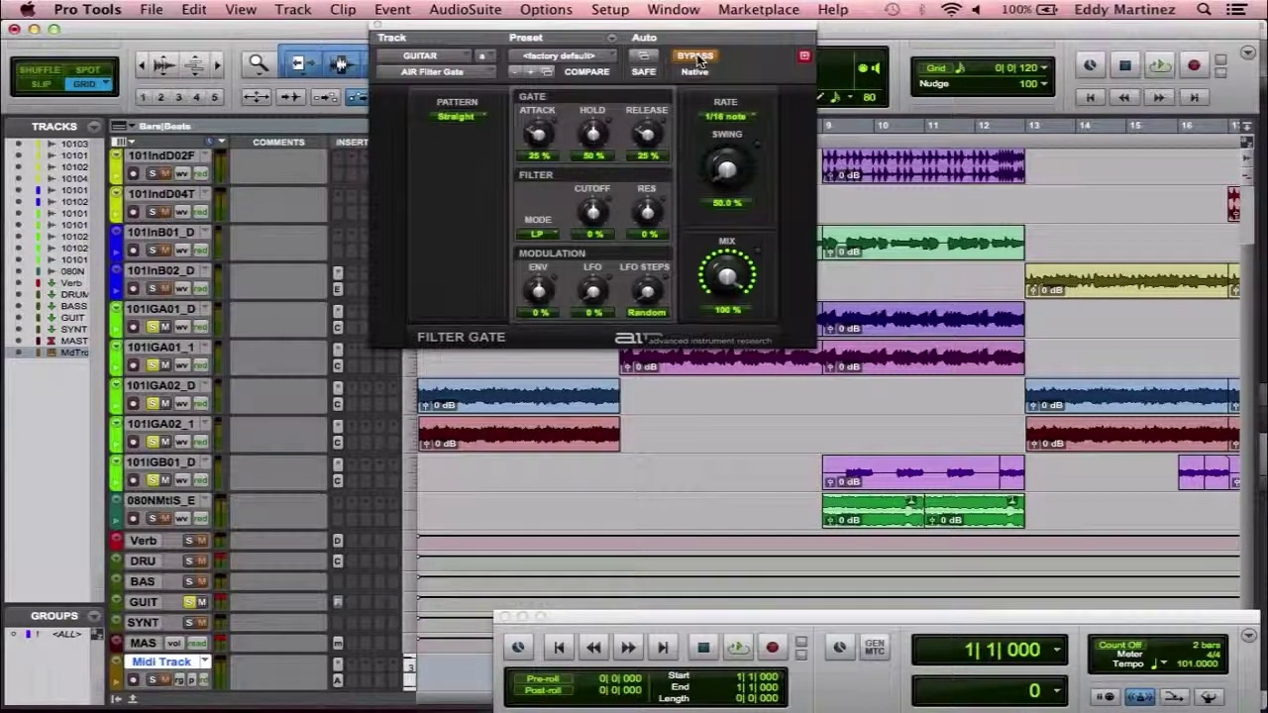
pyautogui.press('space')
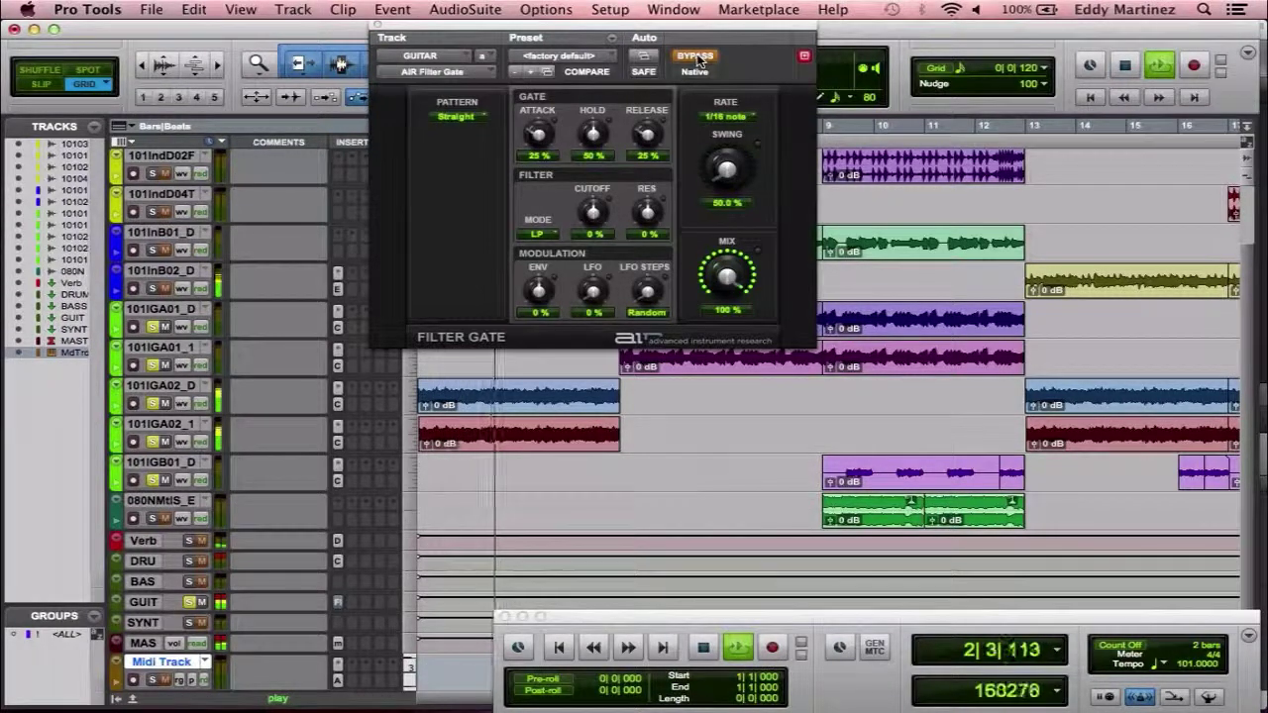
pyautogui.click(698, 58)
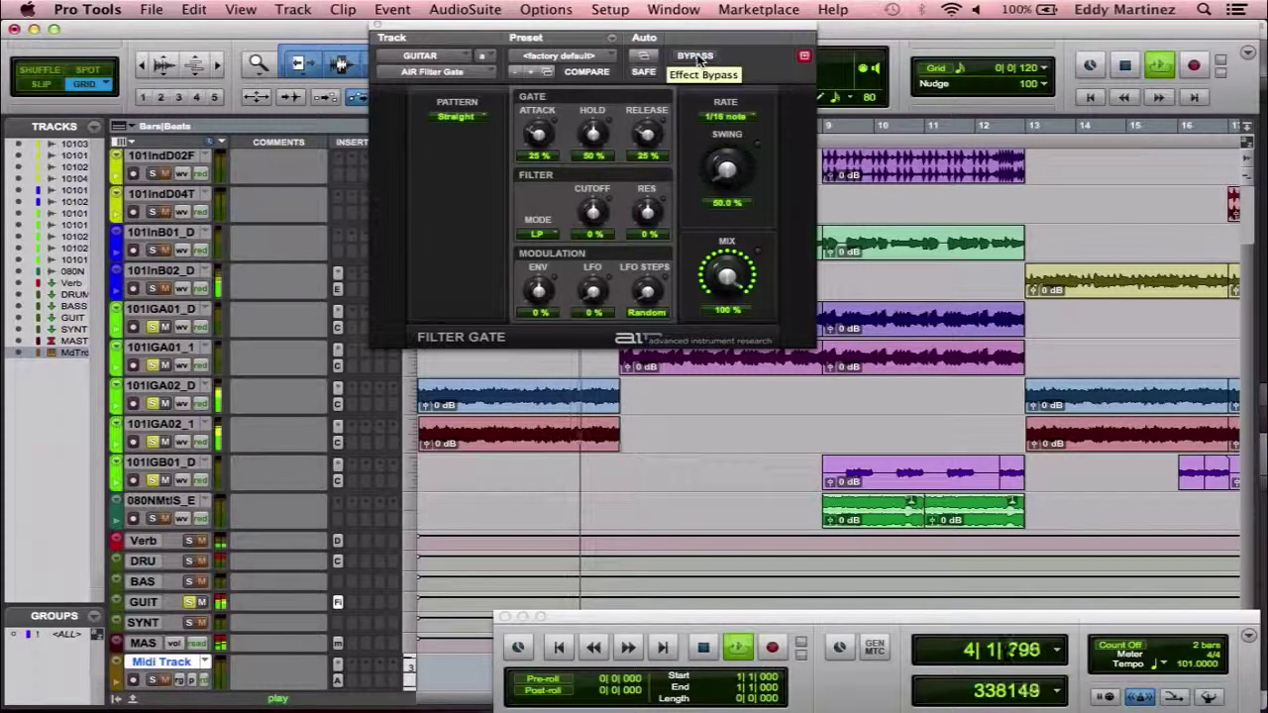
pyautogui.click(698, 56)
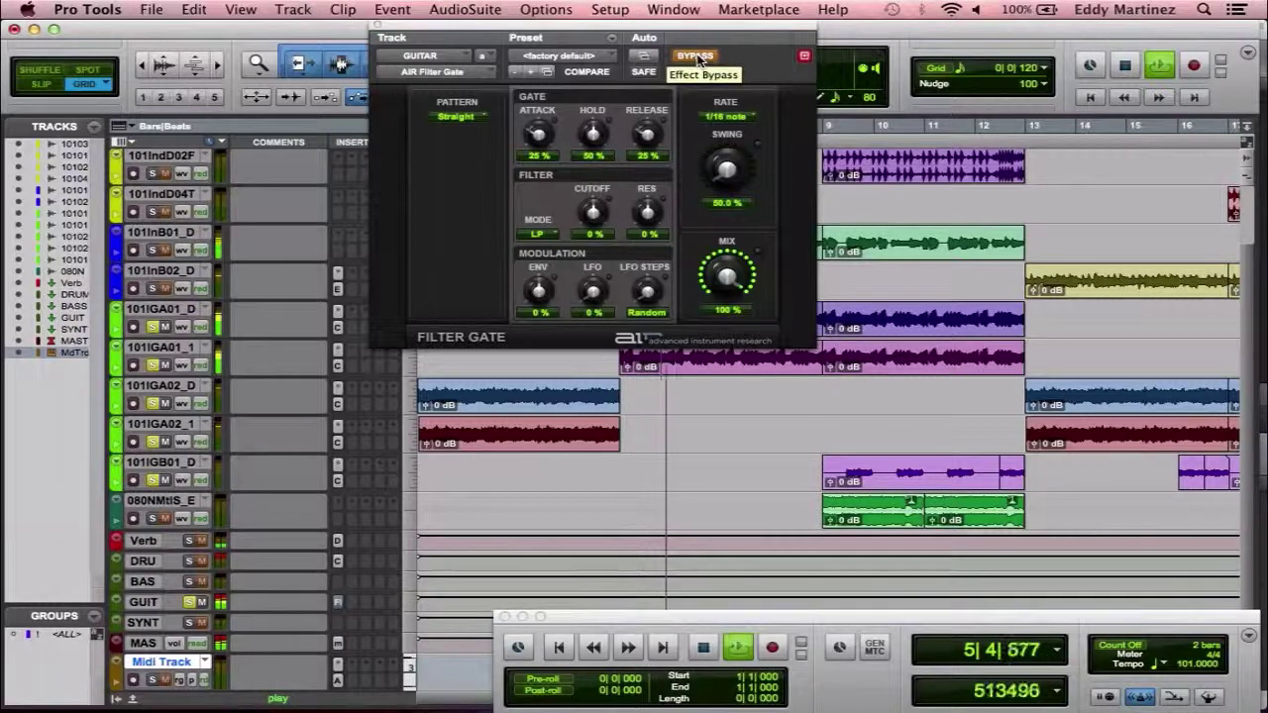
pyautogui.click(698, 57)
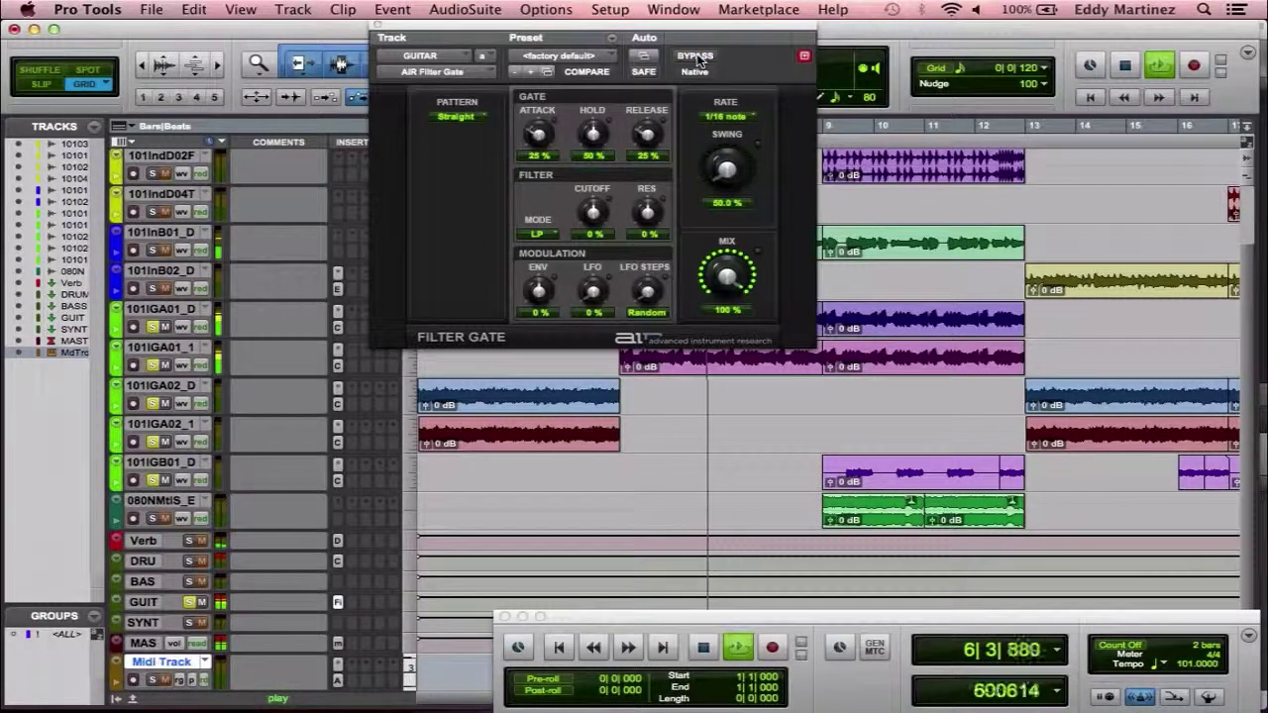
pyautogui.click(698, 56)
pyautogui.click(697, 56)
pyautogui.click(698, 57)
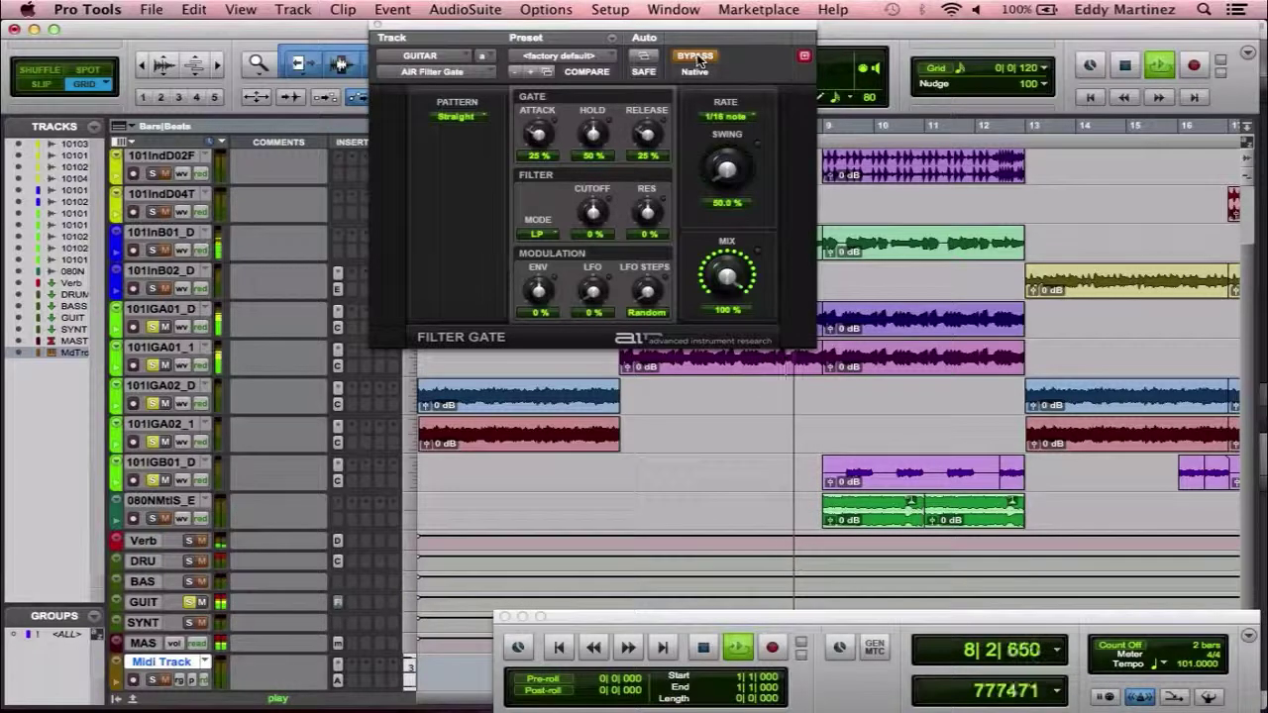
pyautogui.click(698, 57)
pyautogui.press('space')
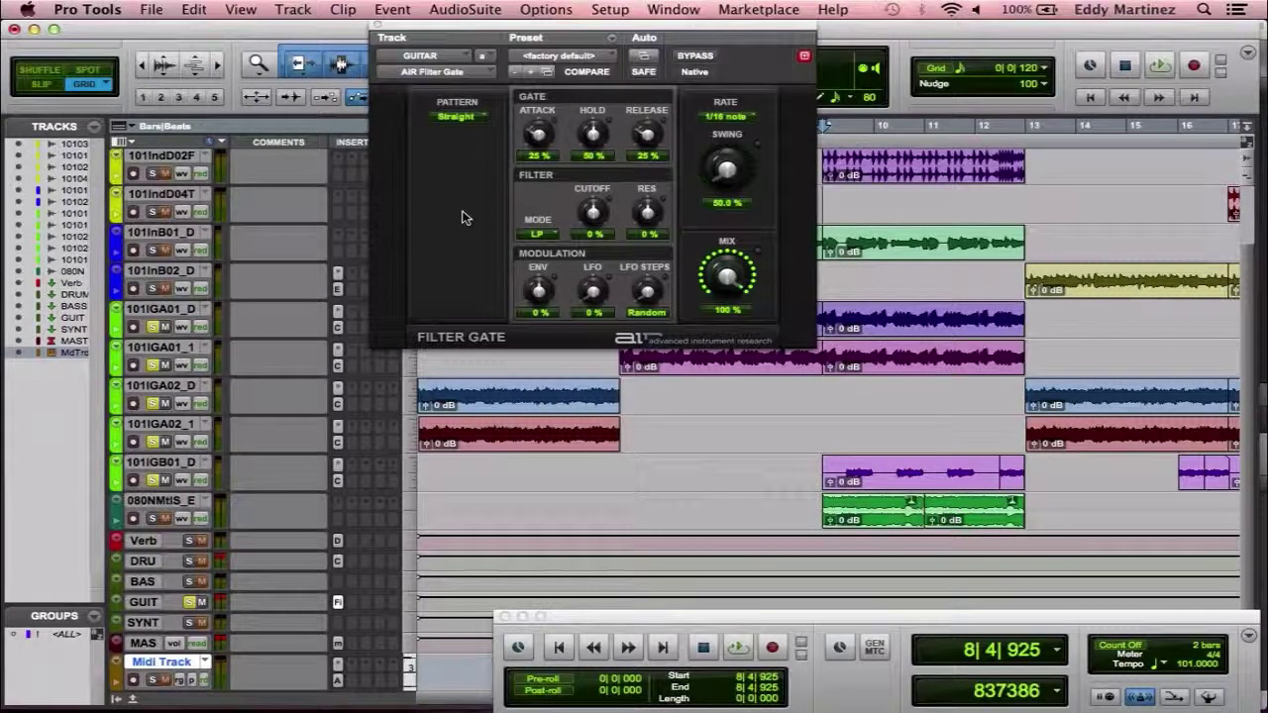
# Reopen the GUITAR insert and swap AIR Filter Gate for AIR Phaser (stereo) from Modulation.
pyautogui.click(378, 25)
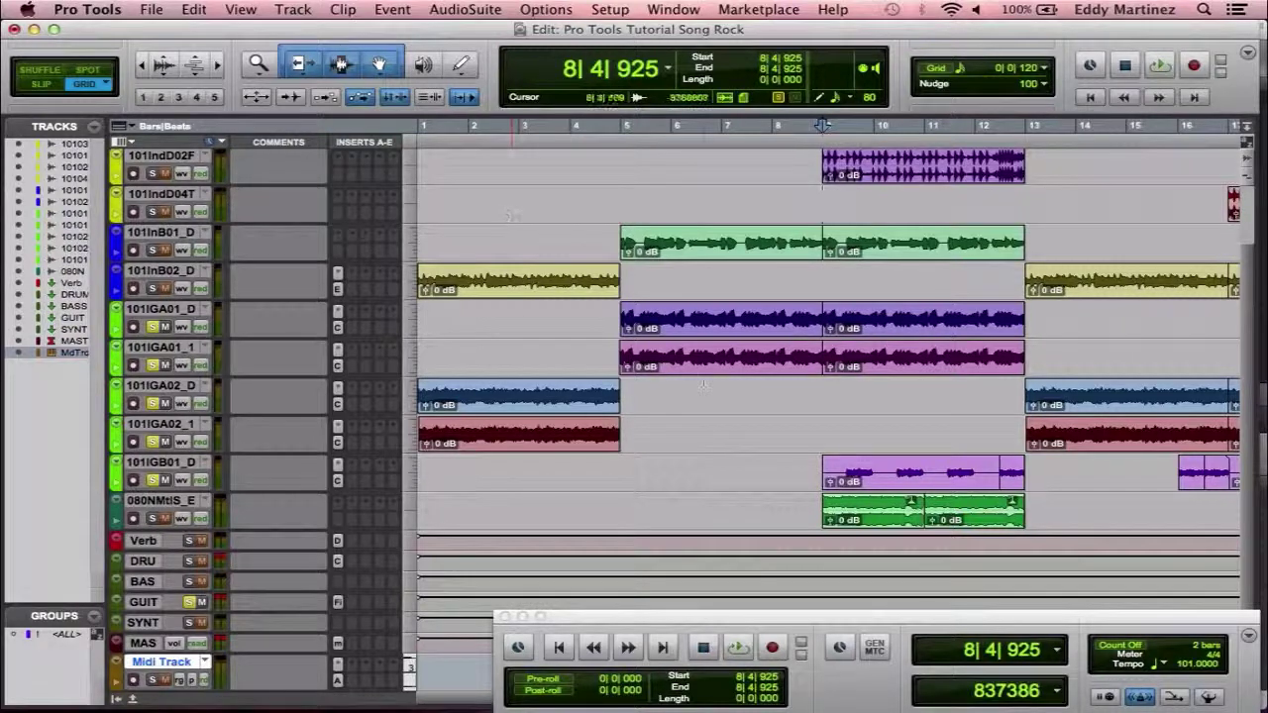
pyautogui.click(339, 603)
pyautogui.press('Return')
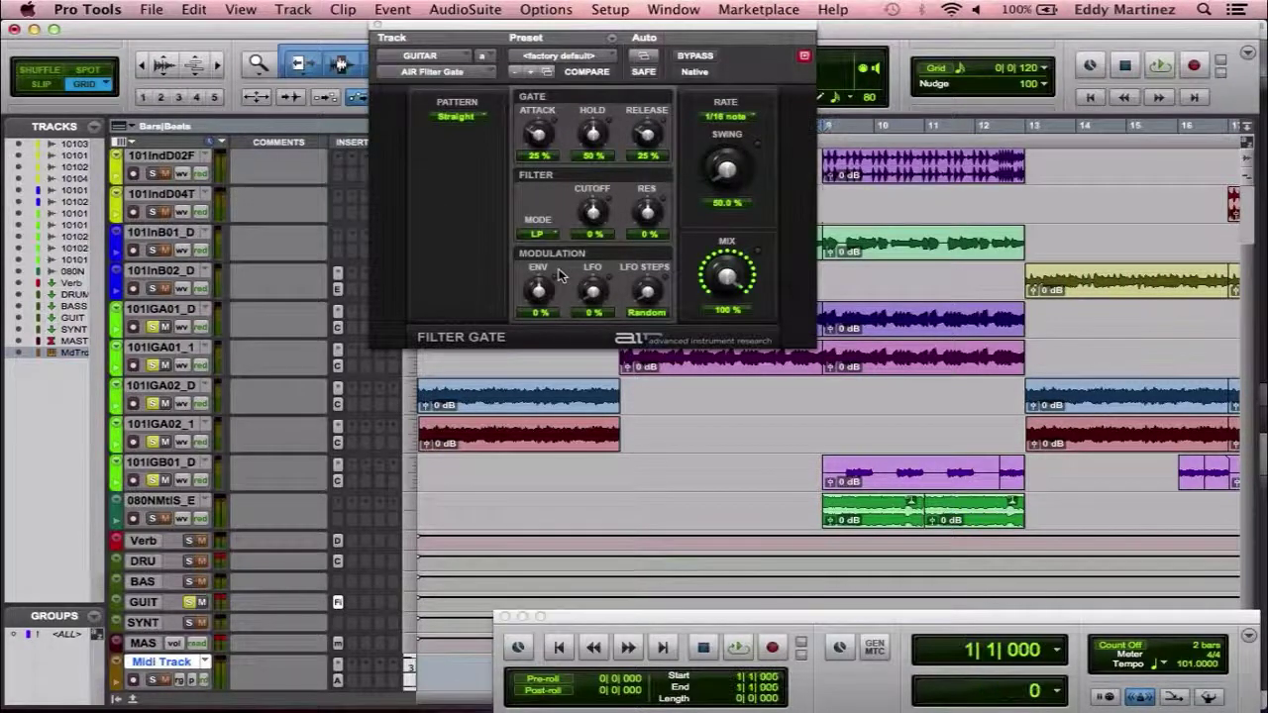
pyautogui.click(476, 77)
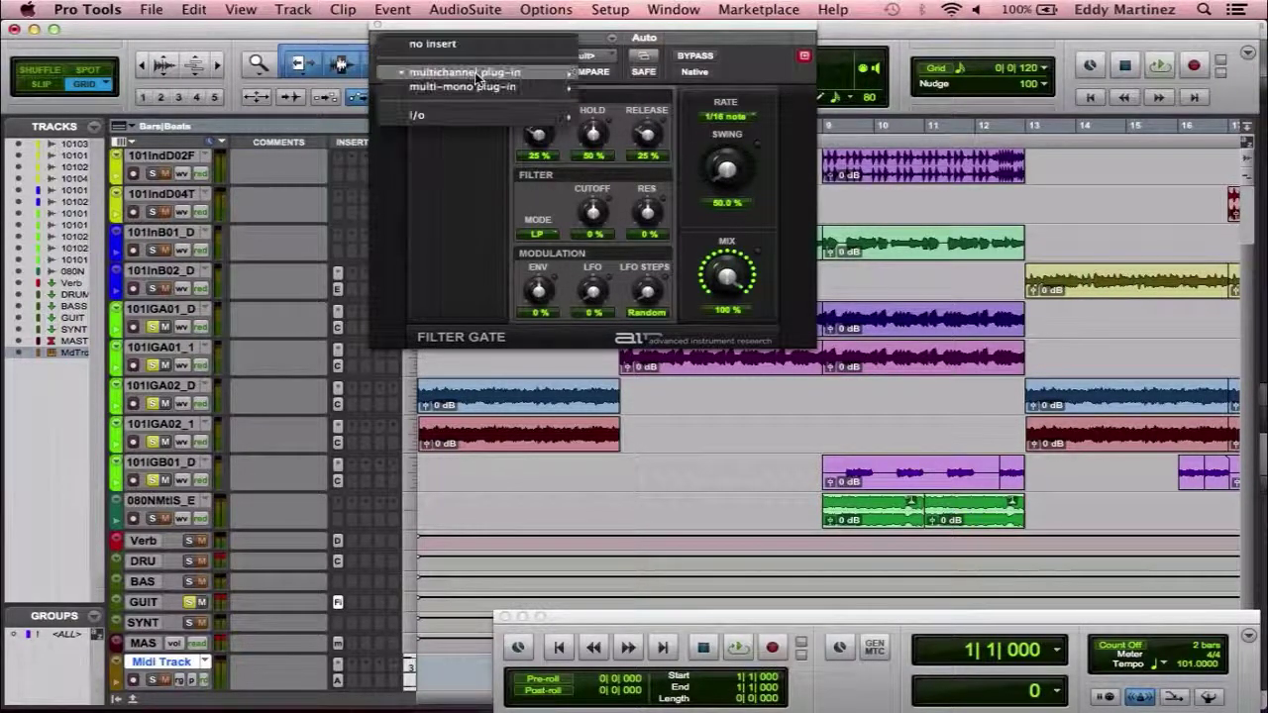
pyautogui.click(476, 212)
pyautogui.click(474, 77)
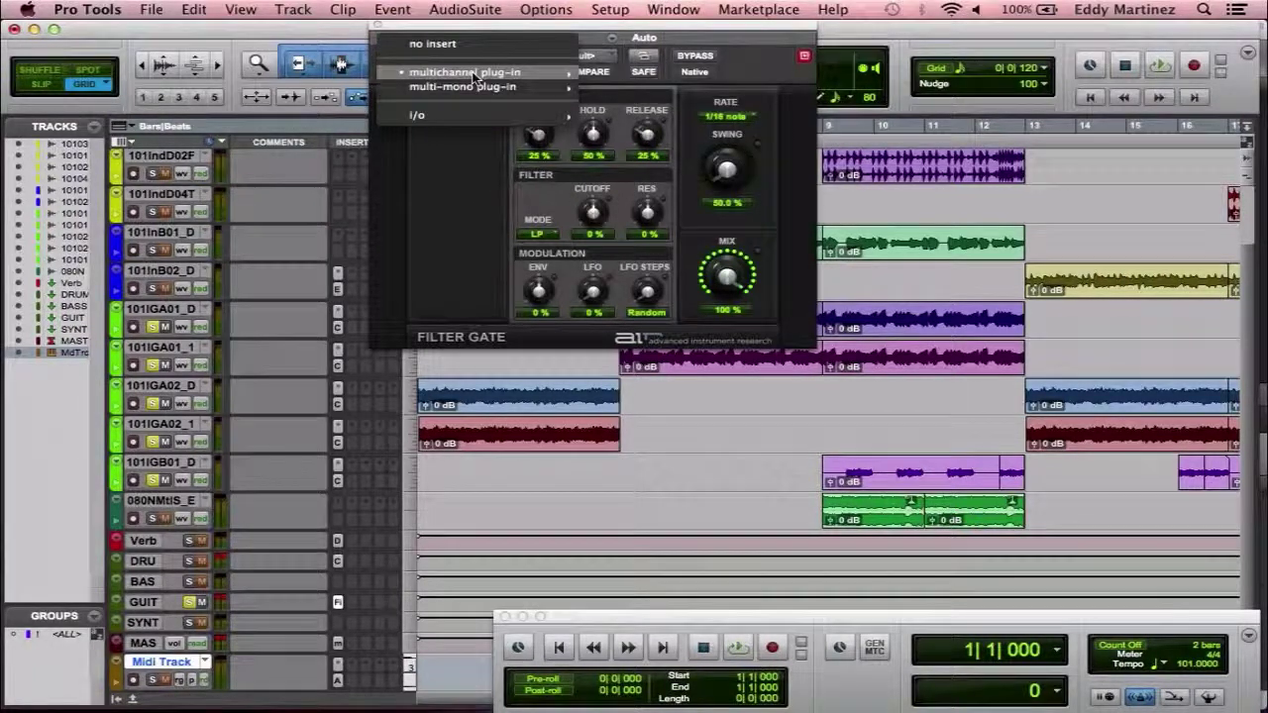
pyautogui.moveTo(474, 78)
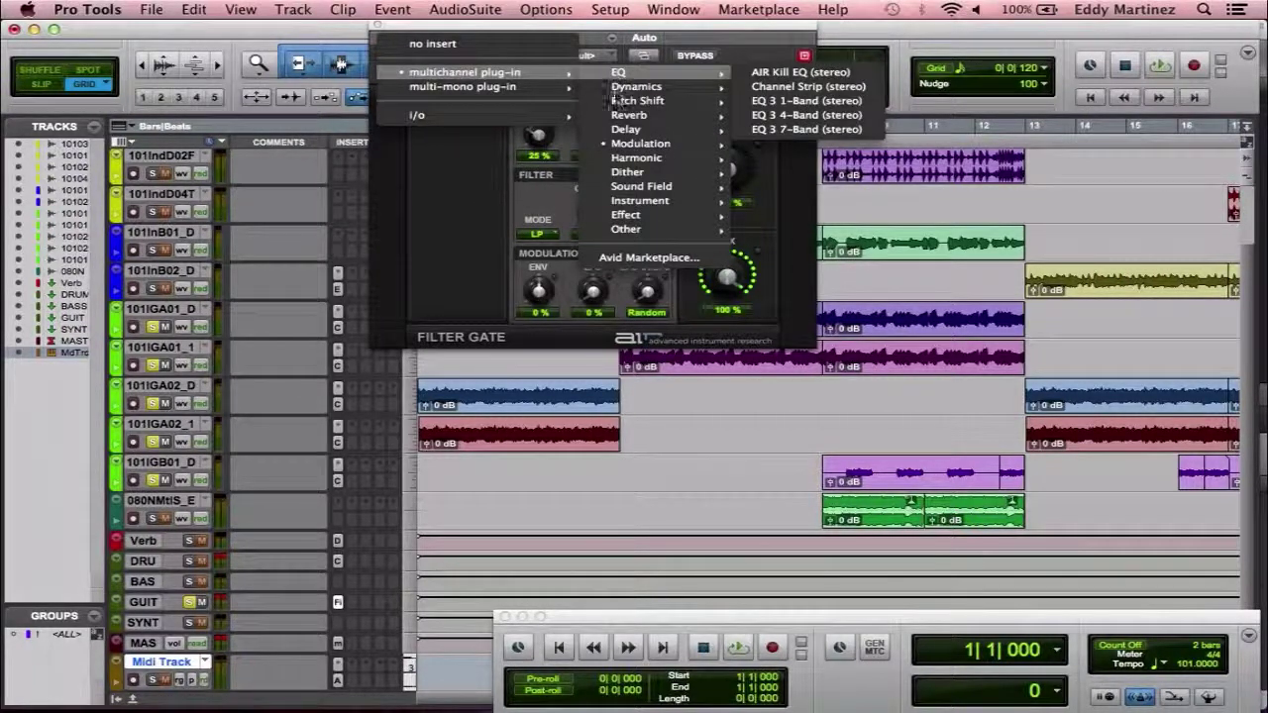
pyautogui.moveTo(639, 143)
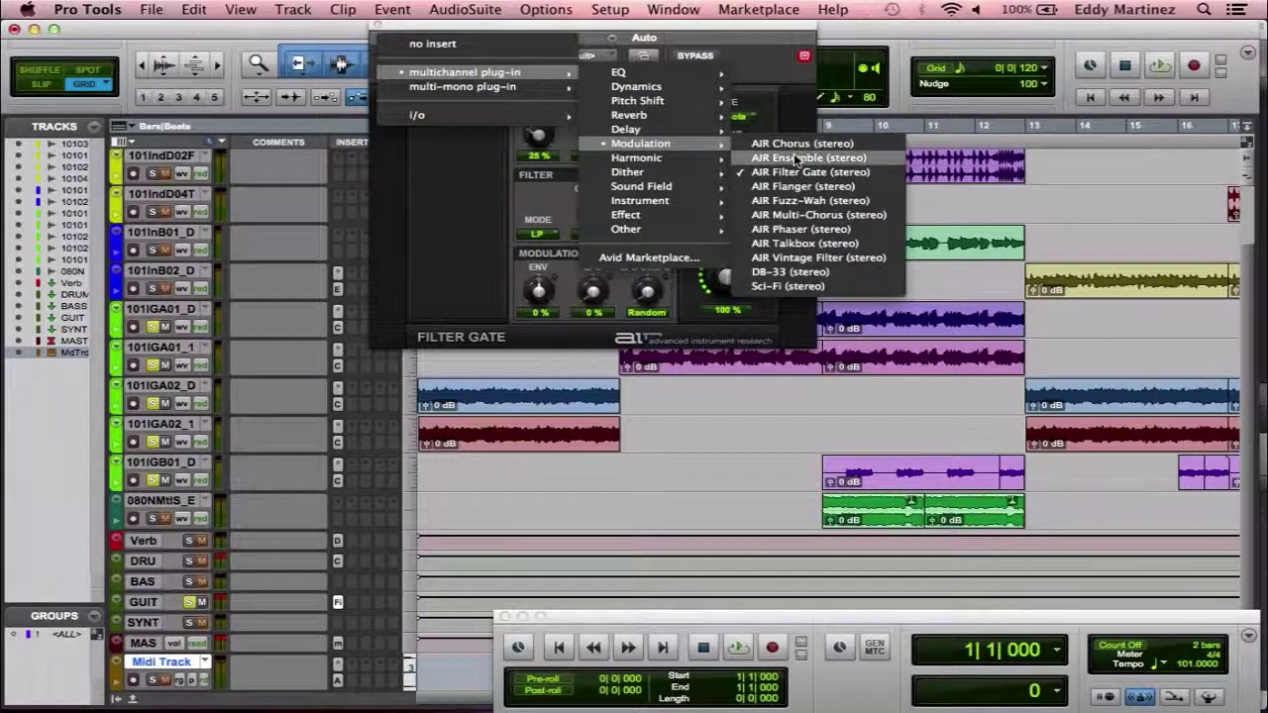
pyautogui.click(799, 228)
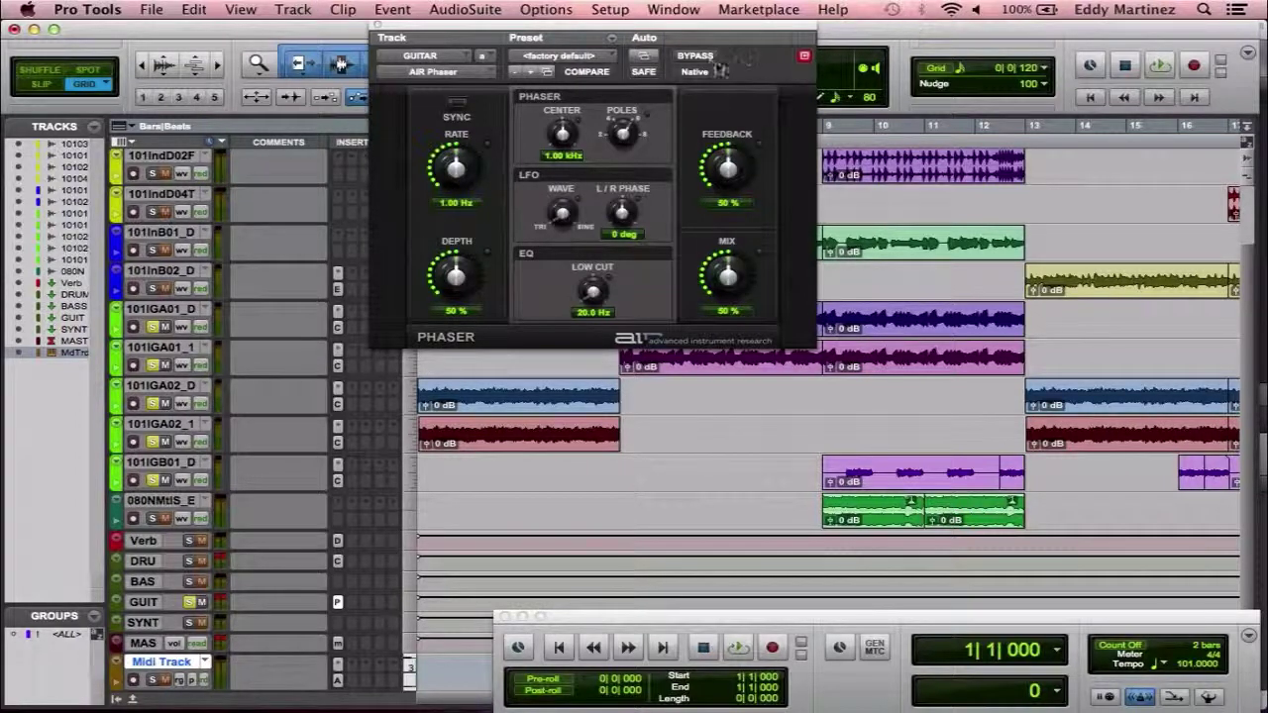
# Play the guitar with AIR Phaser bypassed then active, stop, and open the Preset list.
pyautogui.click(698, 56)
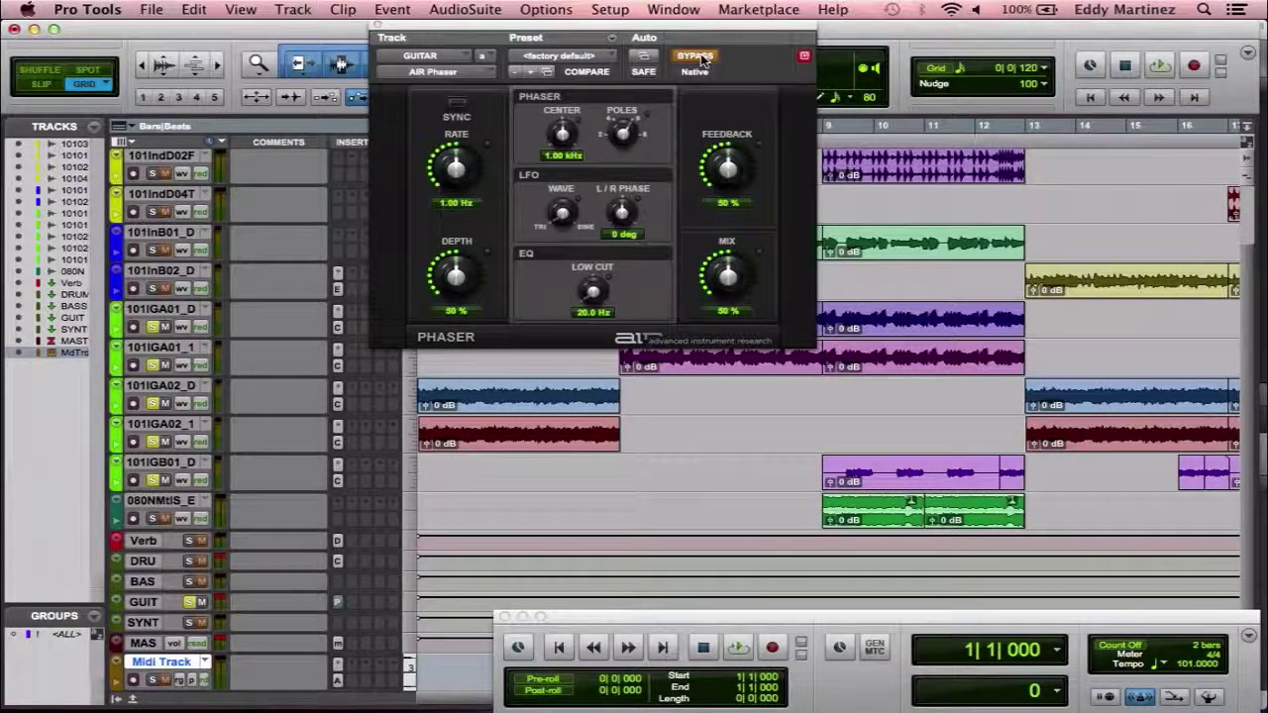
pyautogui.press('space')
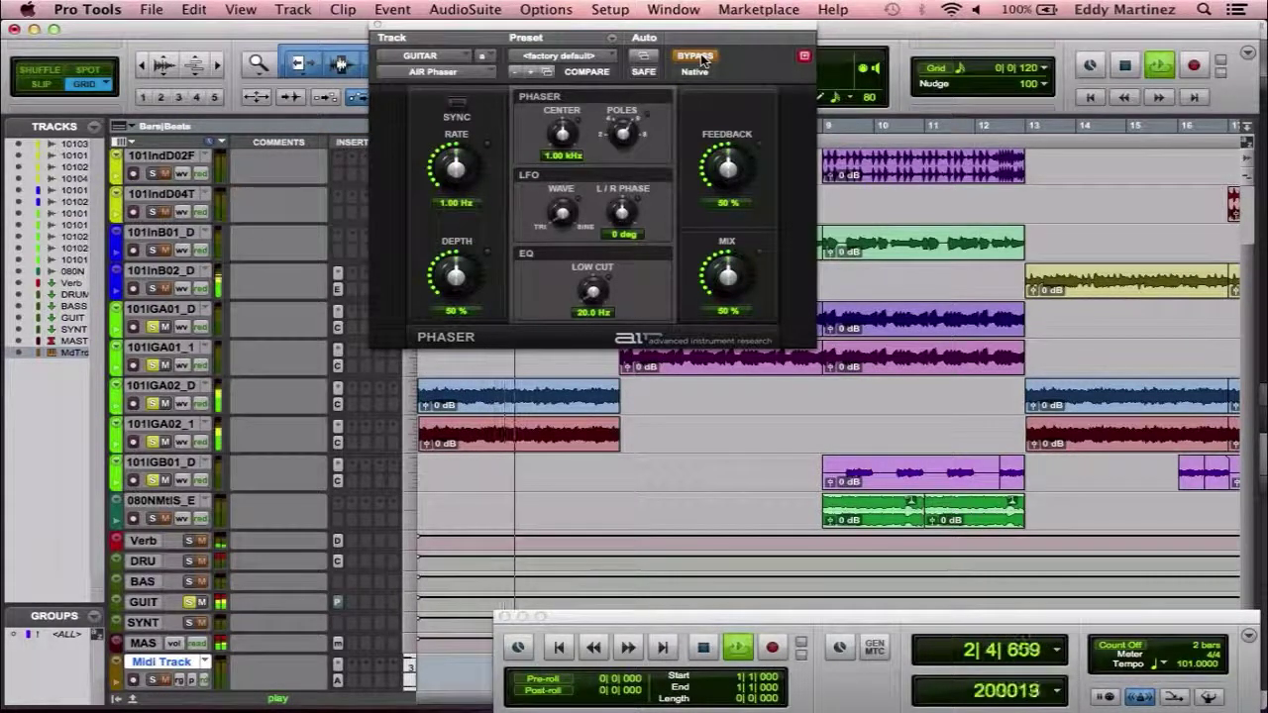
pyautogui.click(696, 56)
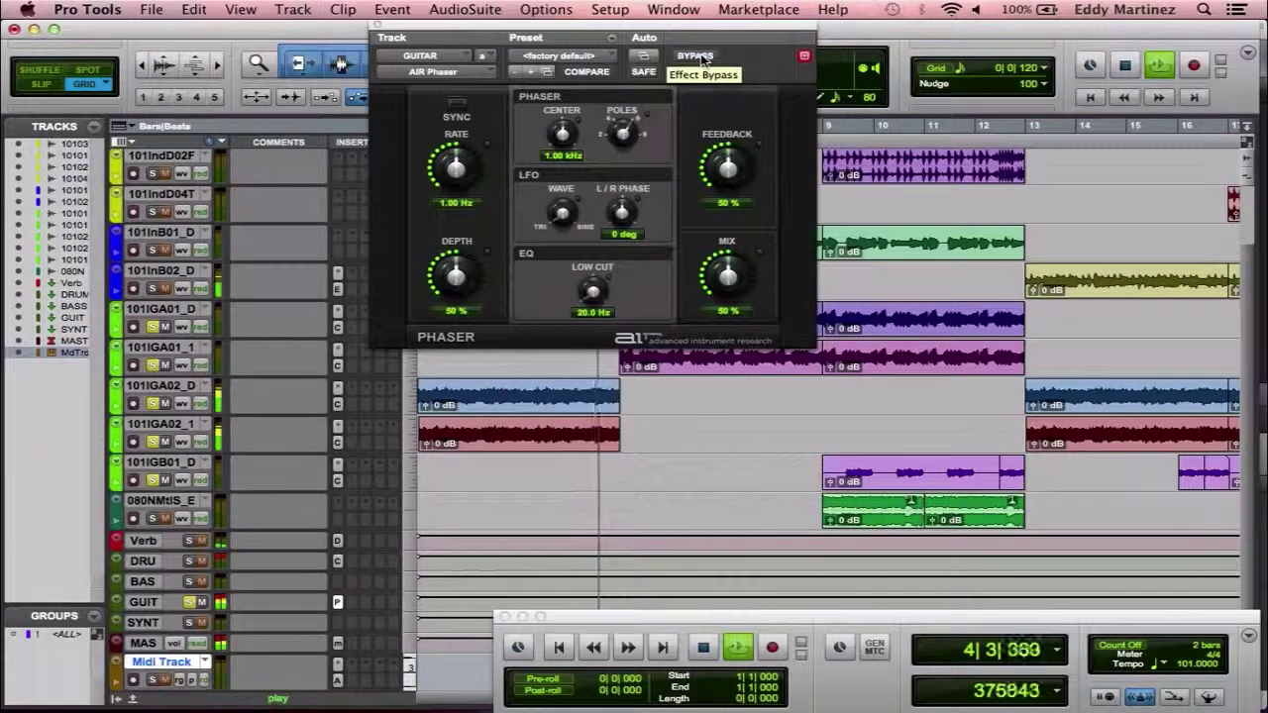
pyautogui.press('space')
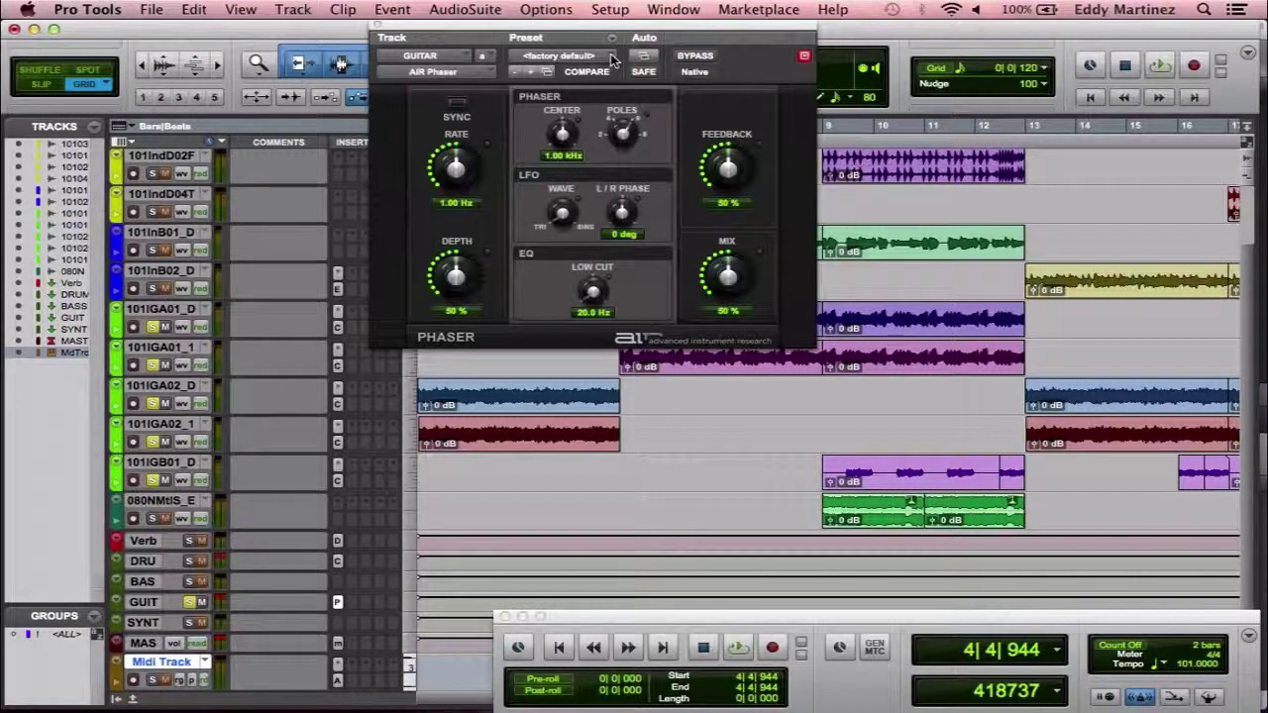
pyautogui.click(611, 56)
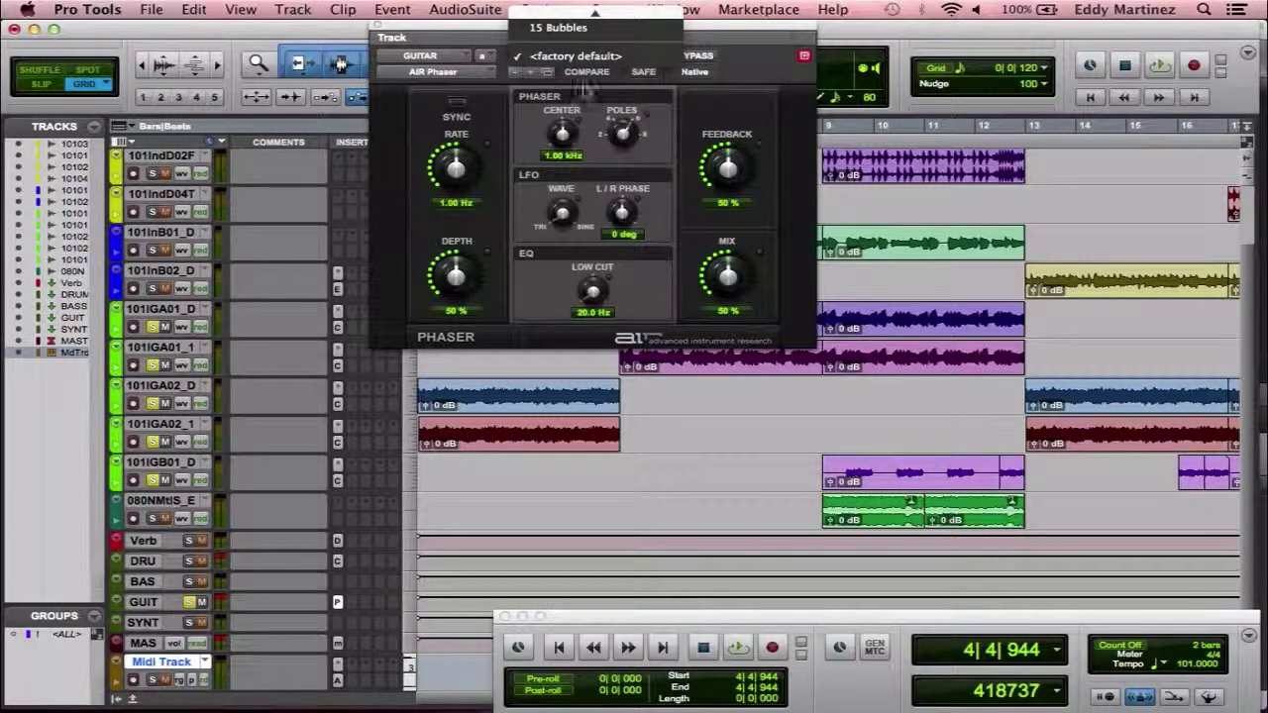
# Load 03 Analog Vibrato (5.00 Hz rate, 32% depth) and audition it against the bypassed guitar.
pyautogui.scroll(5, 584, 70)
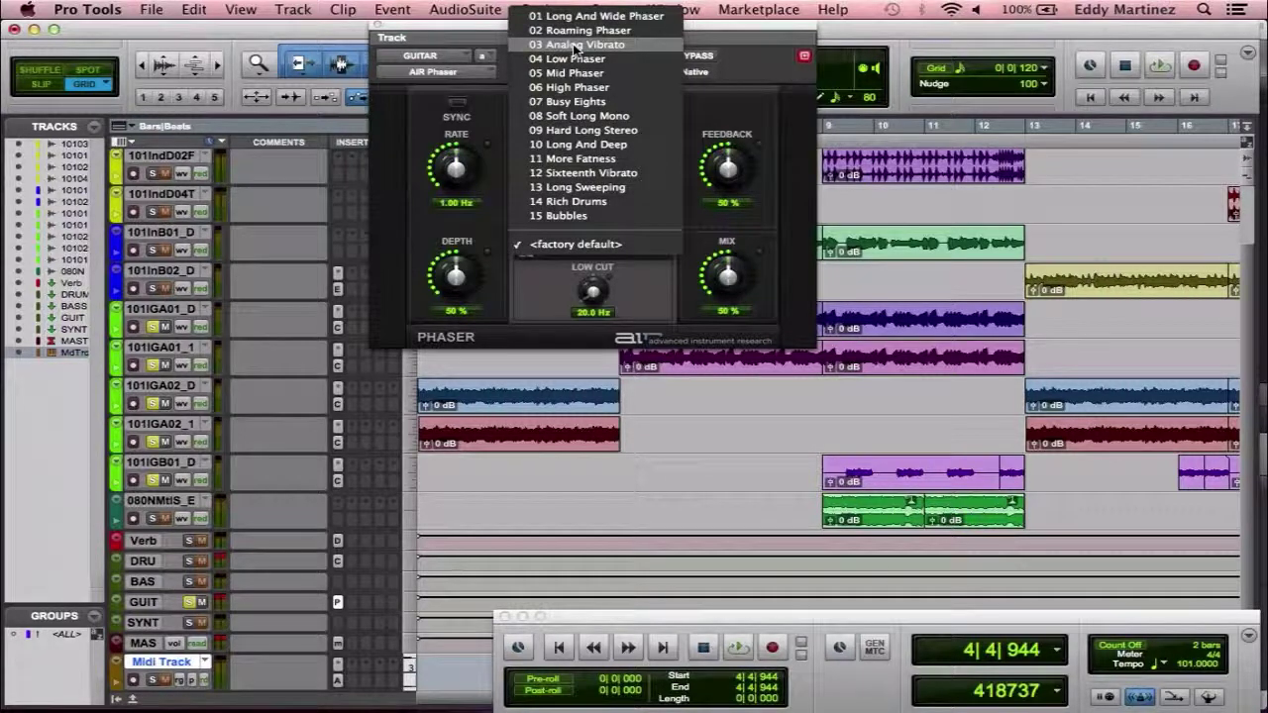
pyautogui.click(576, 46)
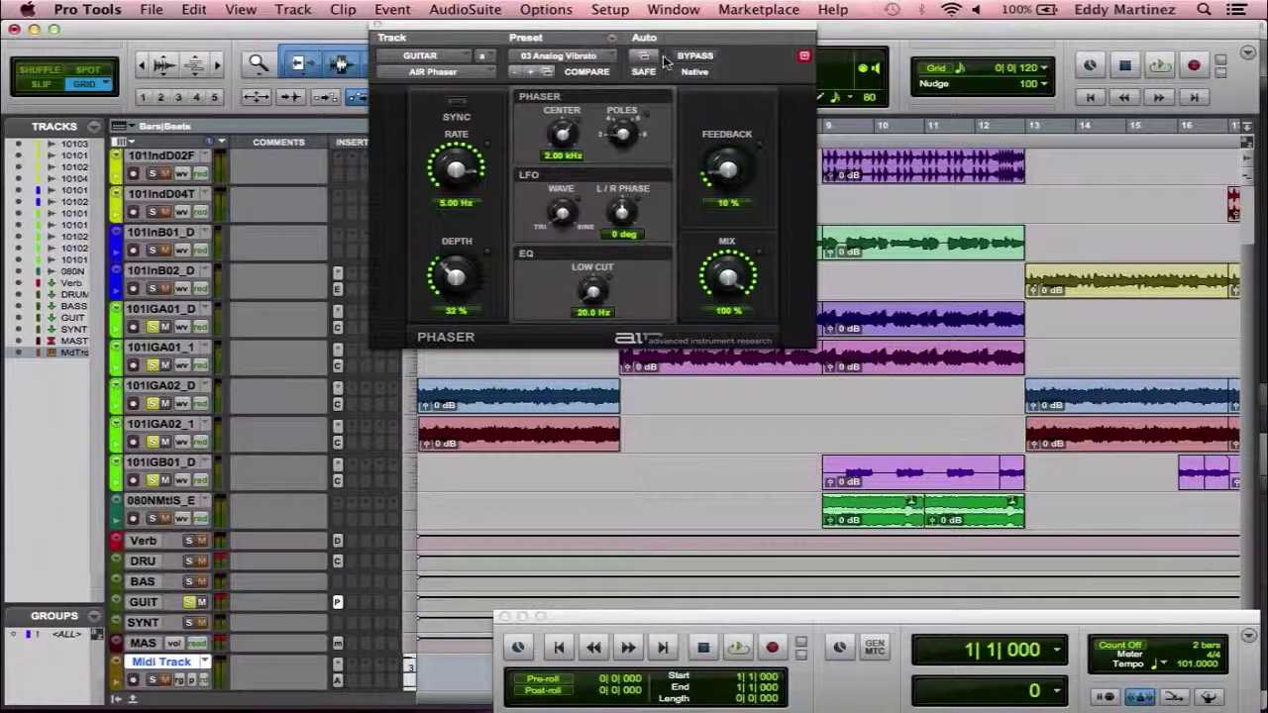
pyautogui.click(694, 56)
pyautogui.press('space')
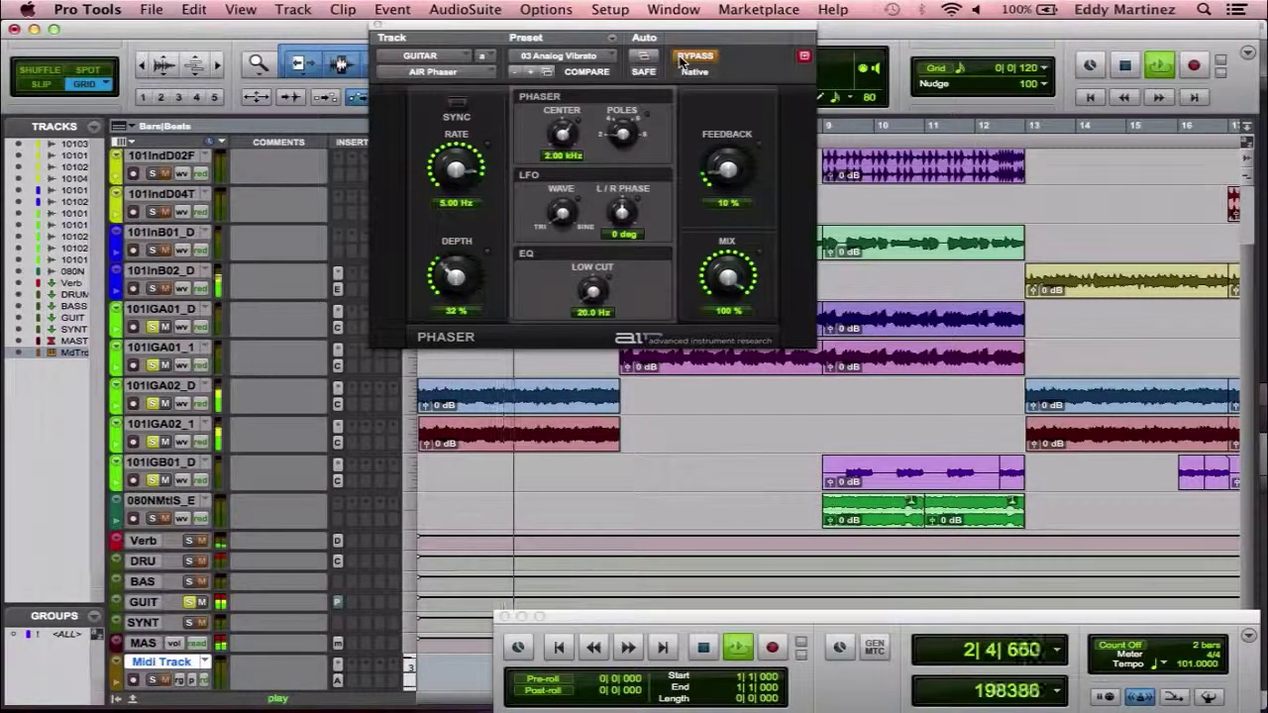
pyautogui.click(693, 56)
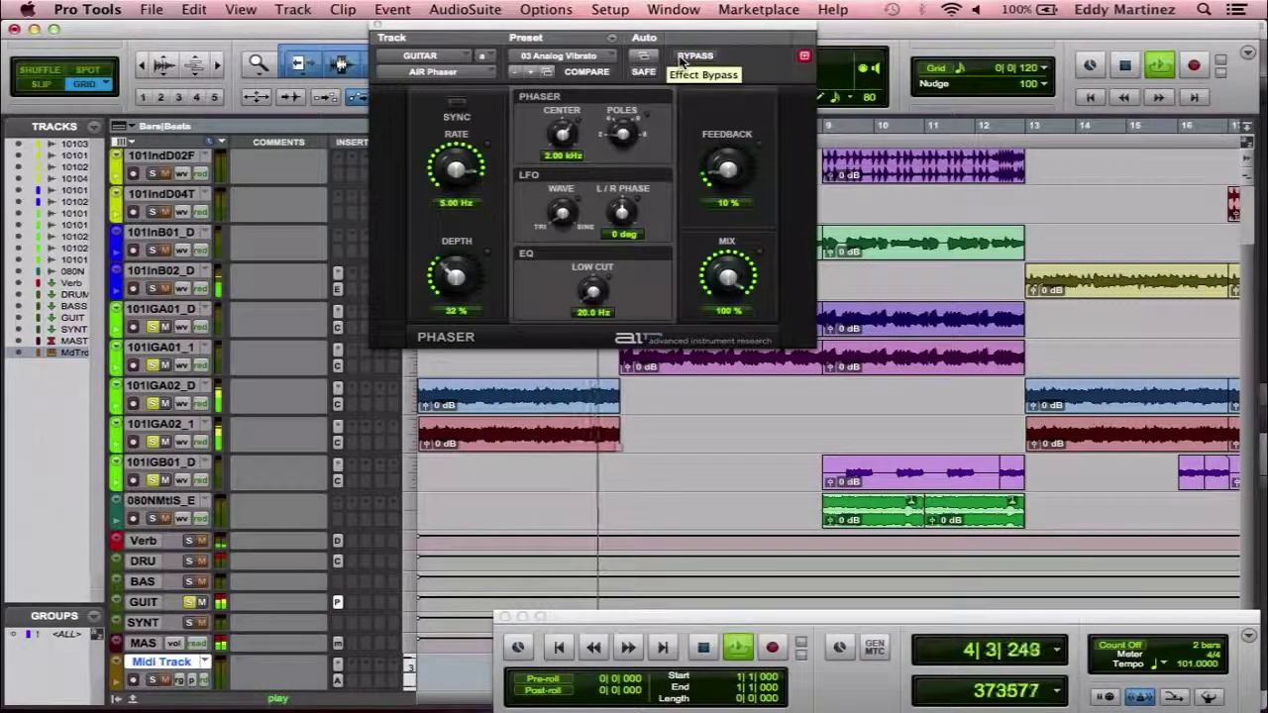
pyautogui.press('space')
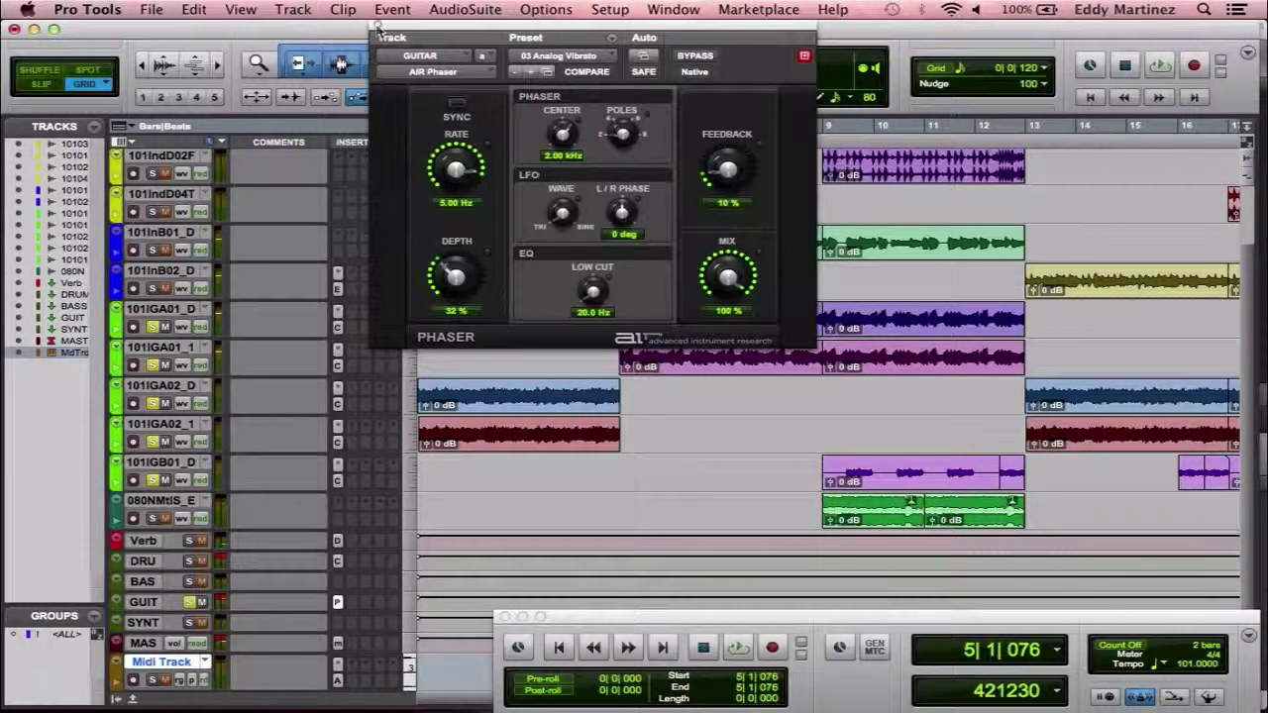
# Browse the insert's multichannel plug-in categories without choosing a plug-in.
pyautogui.click(495, 74)
pyautogui.moveTo(535, 73)
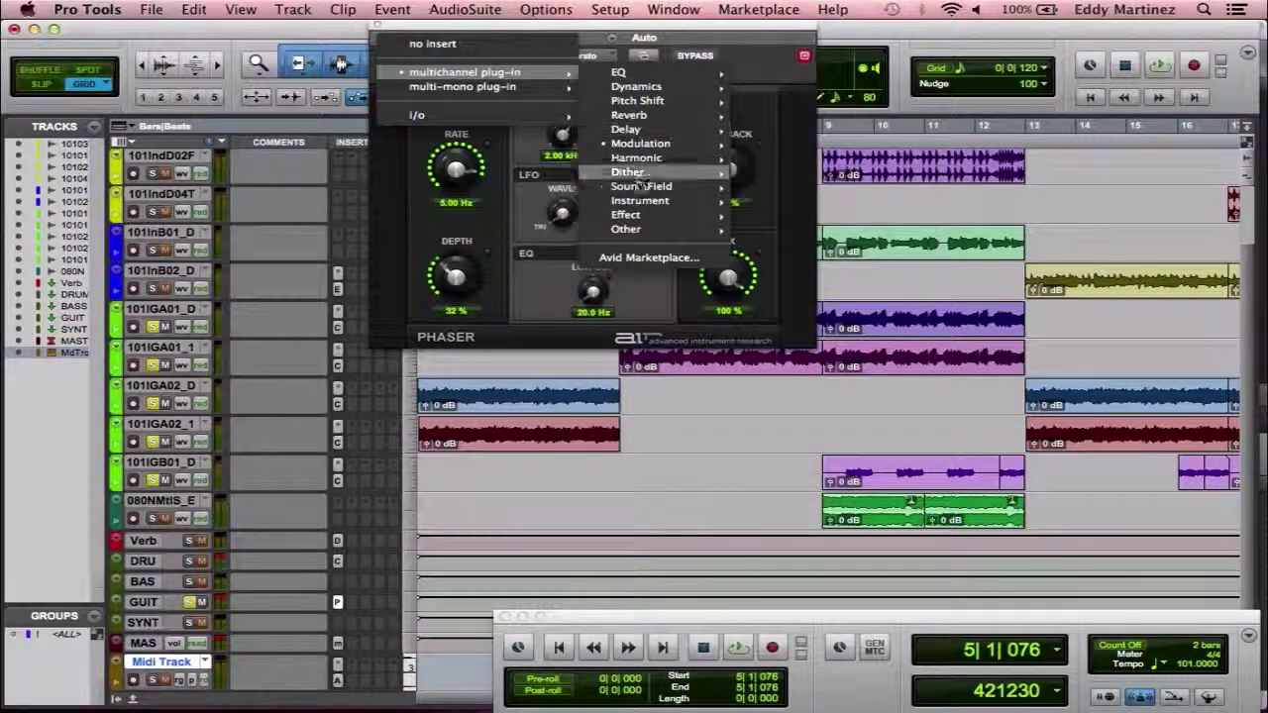
pyautogui.moveTo(643, 221)
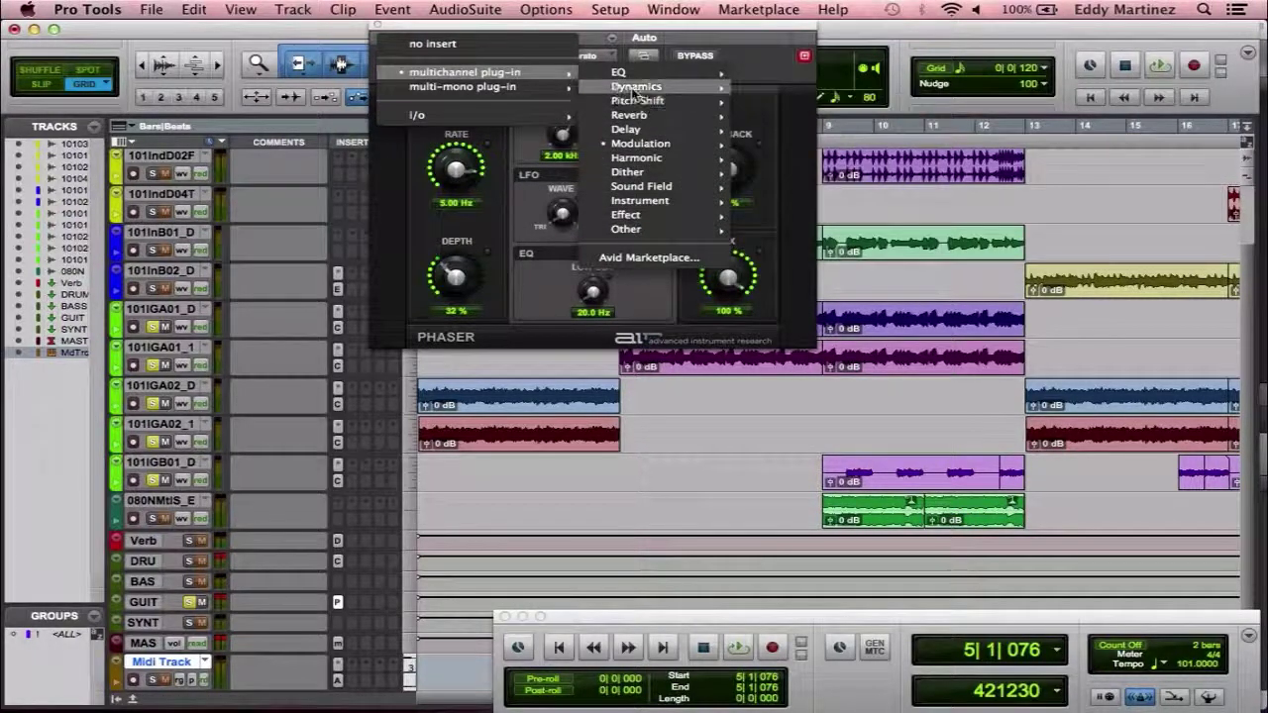
pyautogui.moveTo(634, 91)
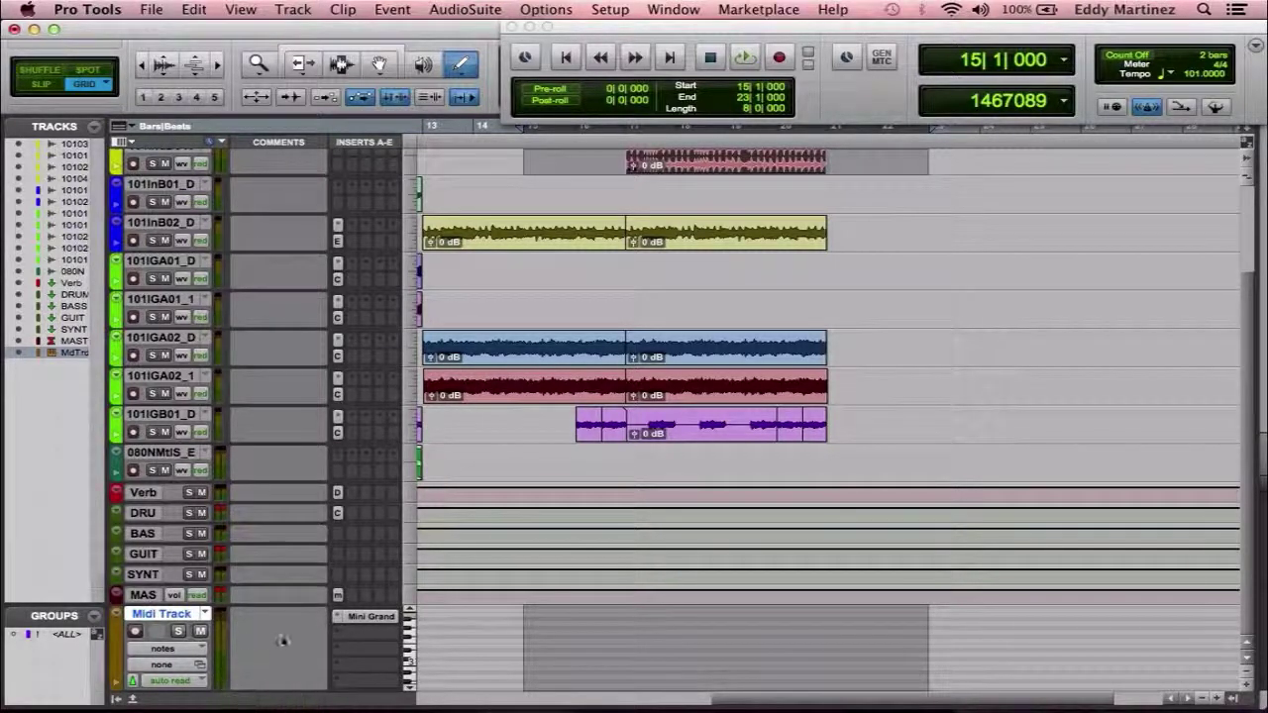
pyautogui.click(371, 617)
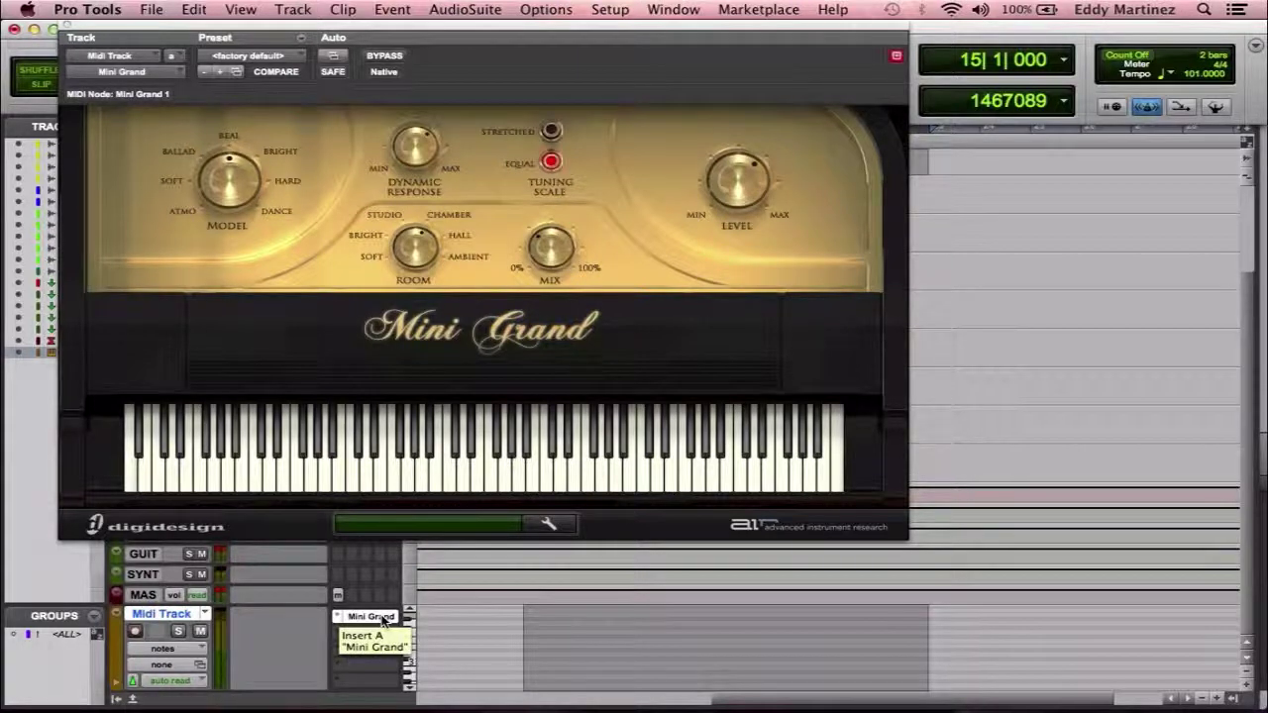
pyautogui.click(463, 485)
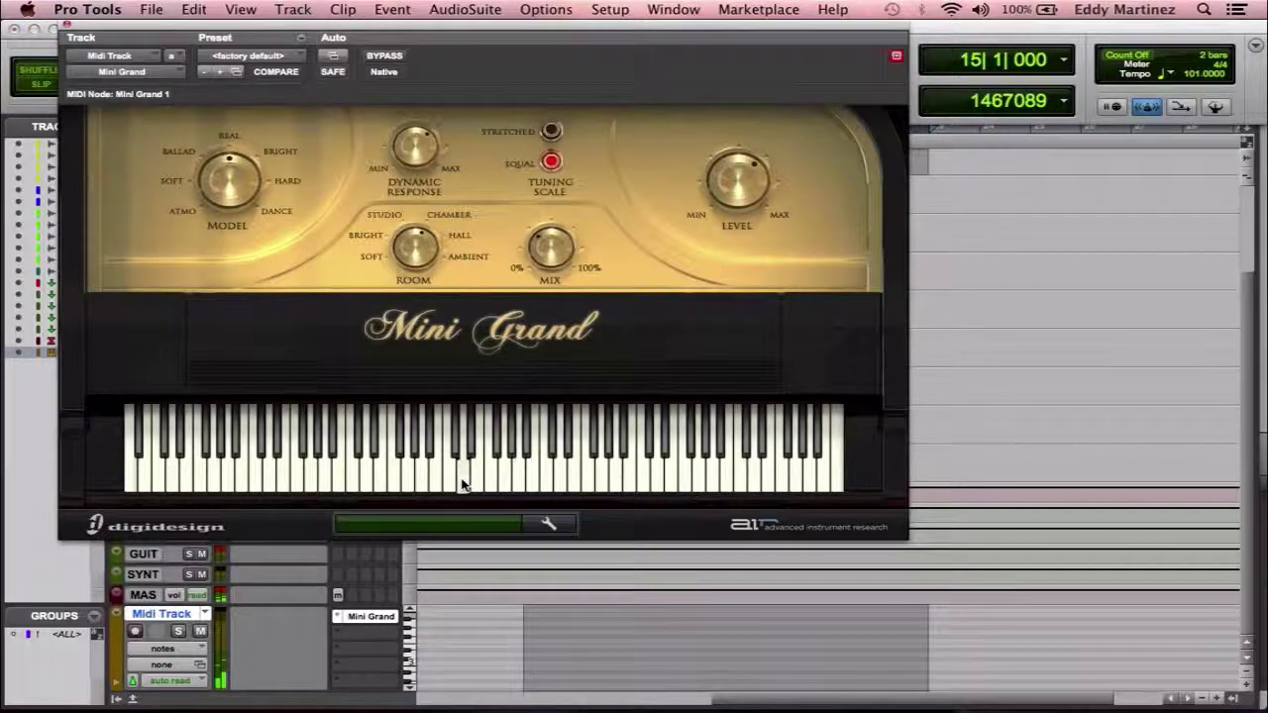
pyautogui.click(493, 485)
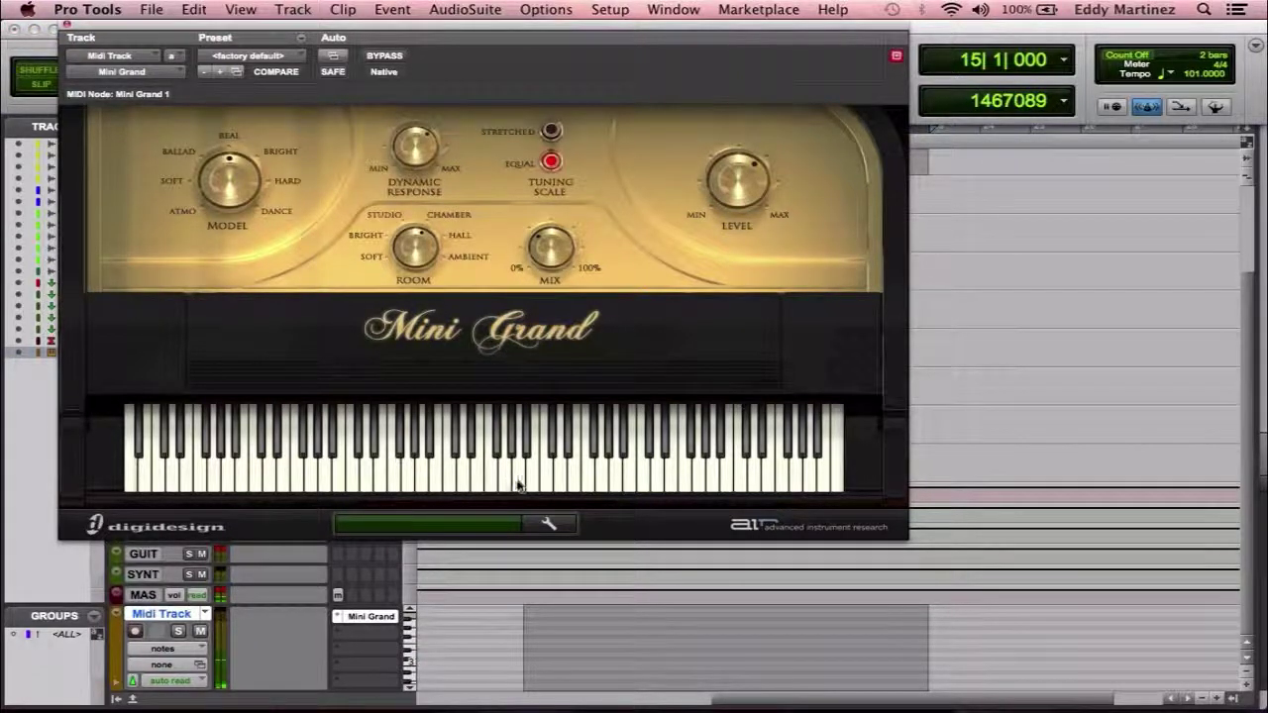
pyautogui.click(518, 485)
pyautogui.click(557, 485)
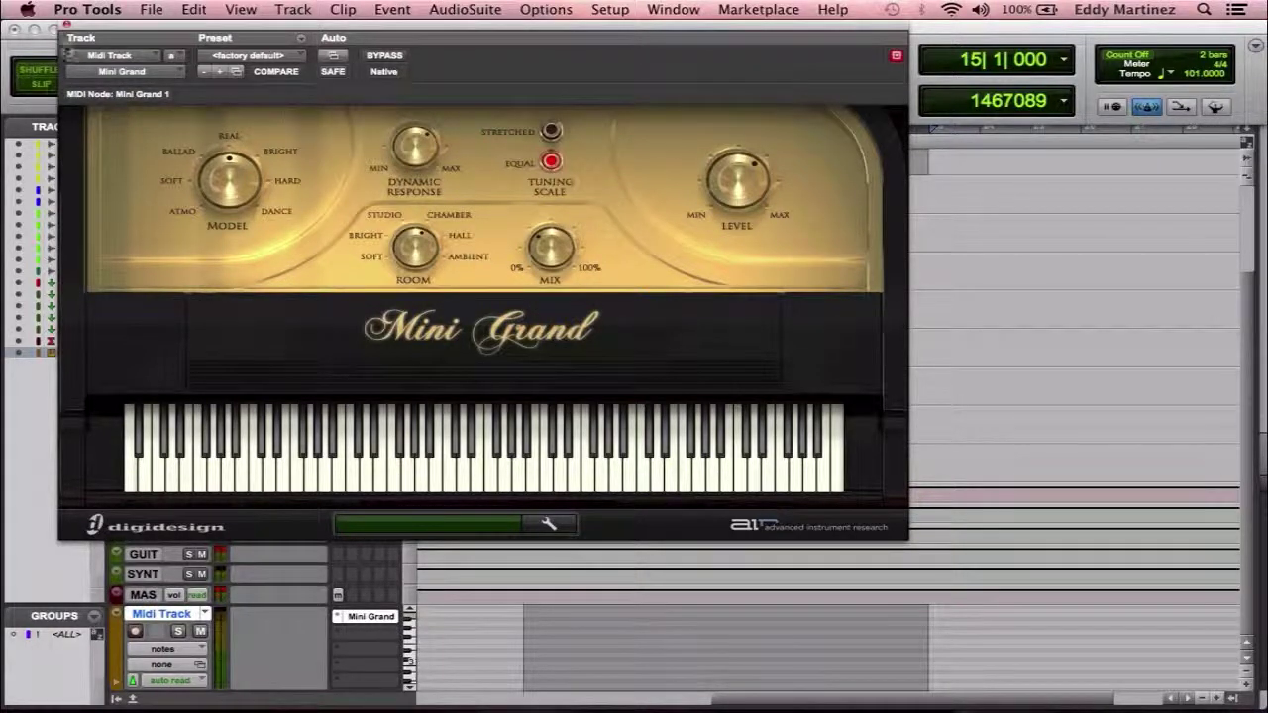
pyautogui.click(67, 28)
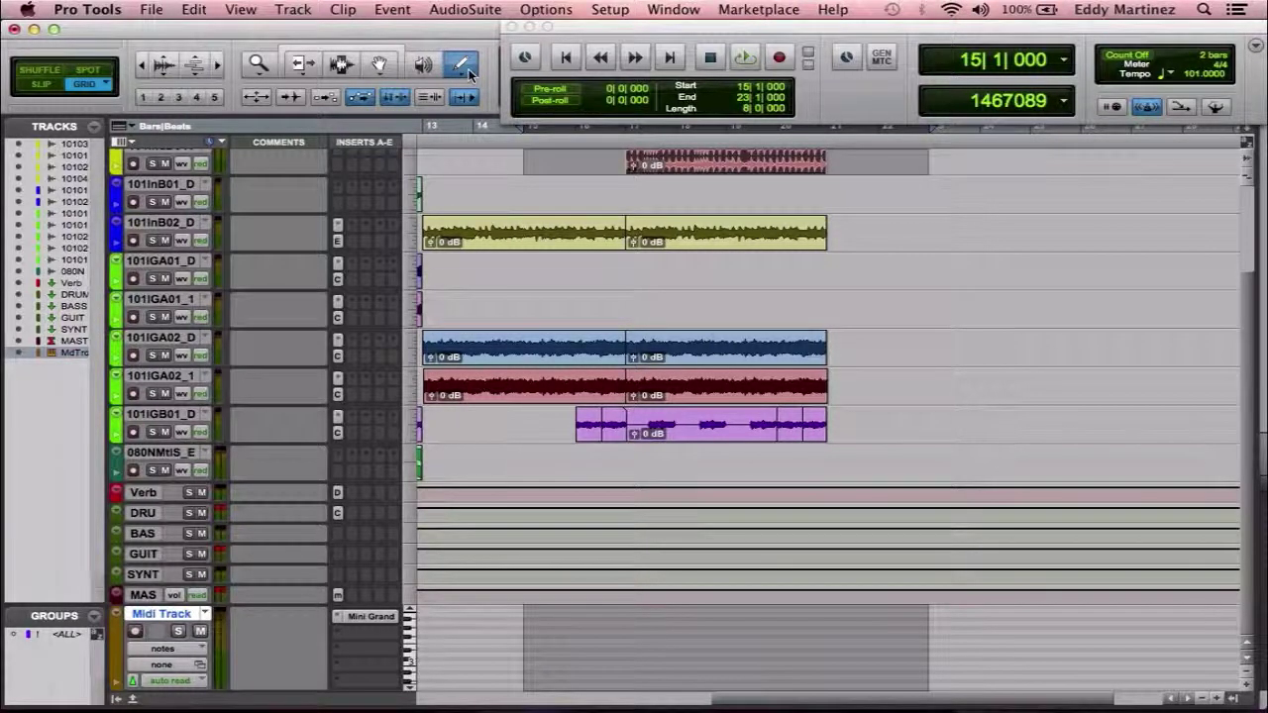
# Cycle the edit tools with F5–F8, take the Pencil (F10) and draw a short and a longer MIDI note.
pyautogui.press('F5')
pyautogui.press('F6')
pyautogui.press('F7')
pyautogui.press('F8')
pyautogui.hotkey('F6', 'F7')
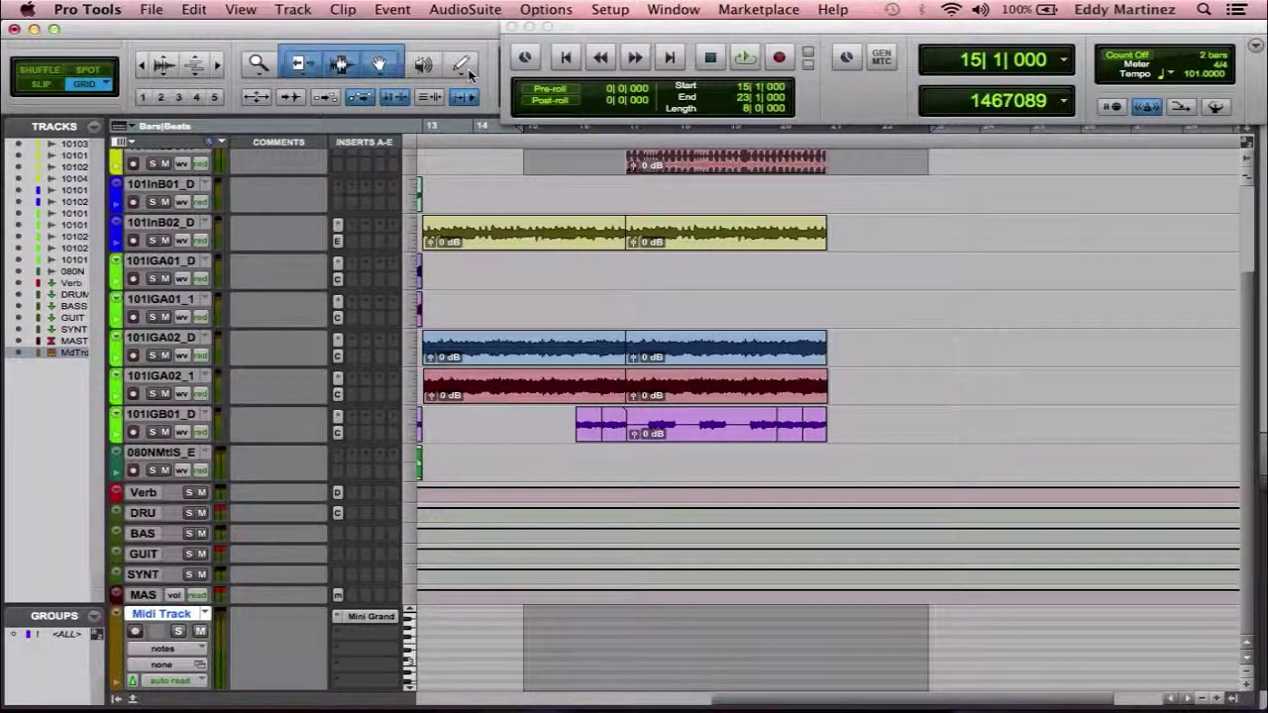
pyautogui.press('F10')
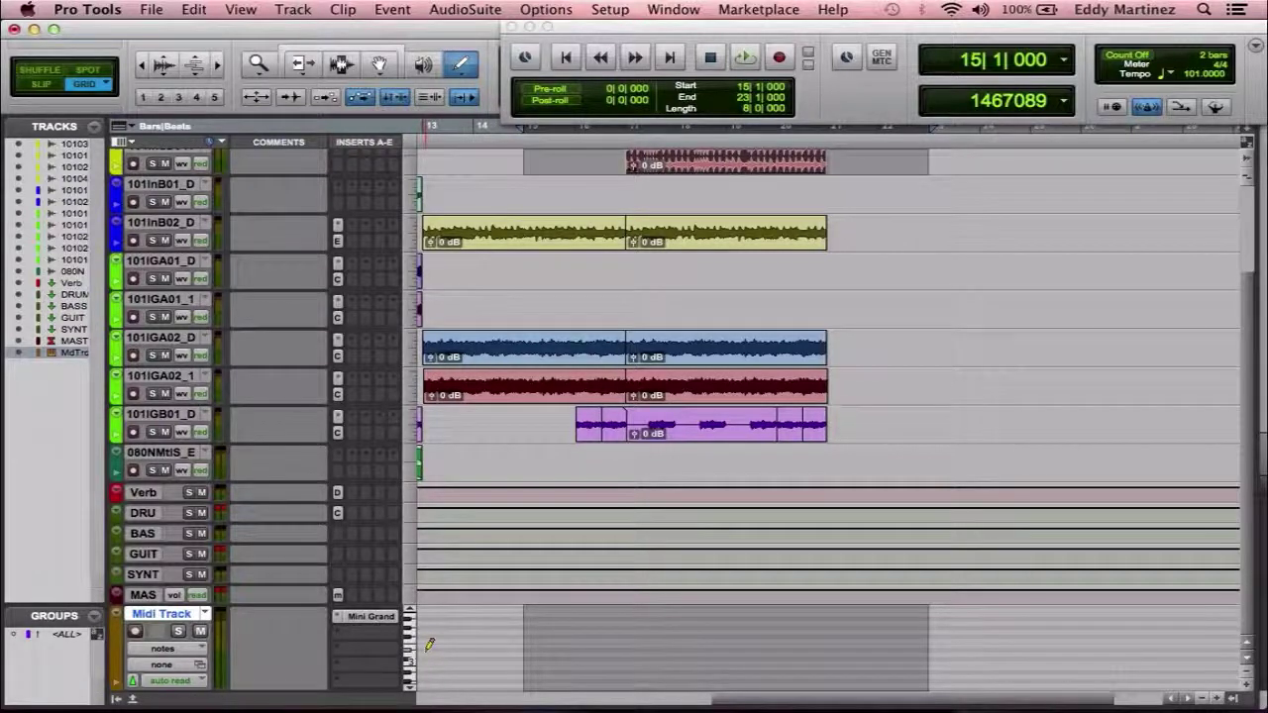
pyautogui.moveTo(428, 651); pyautogui.dragTo(453, 652)
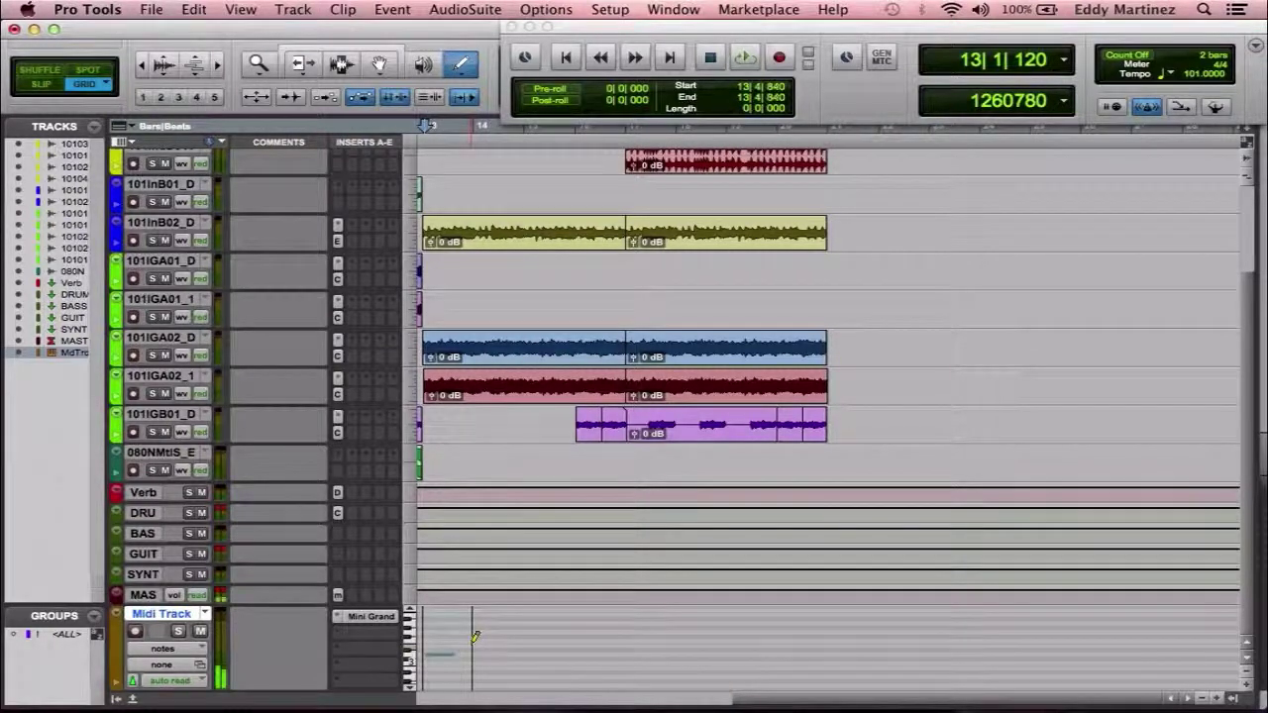
pyautogui.moveTo(472, 649); pyautogui.dragTo(539, 649)
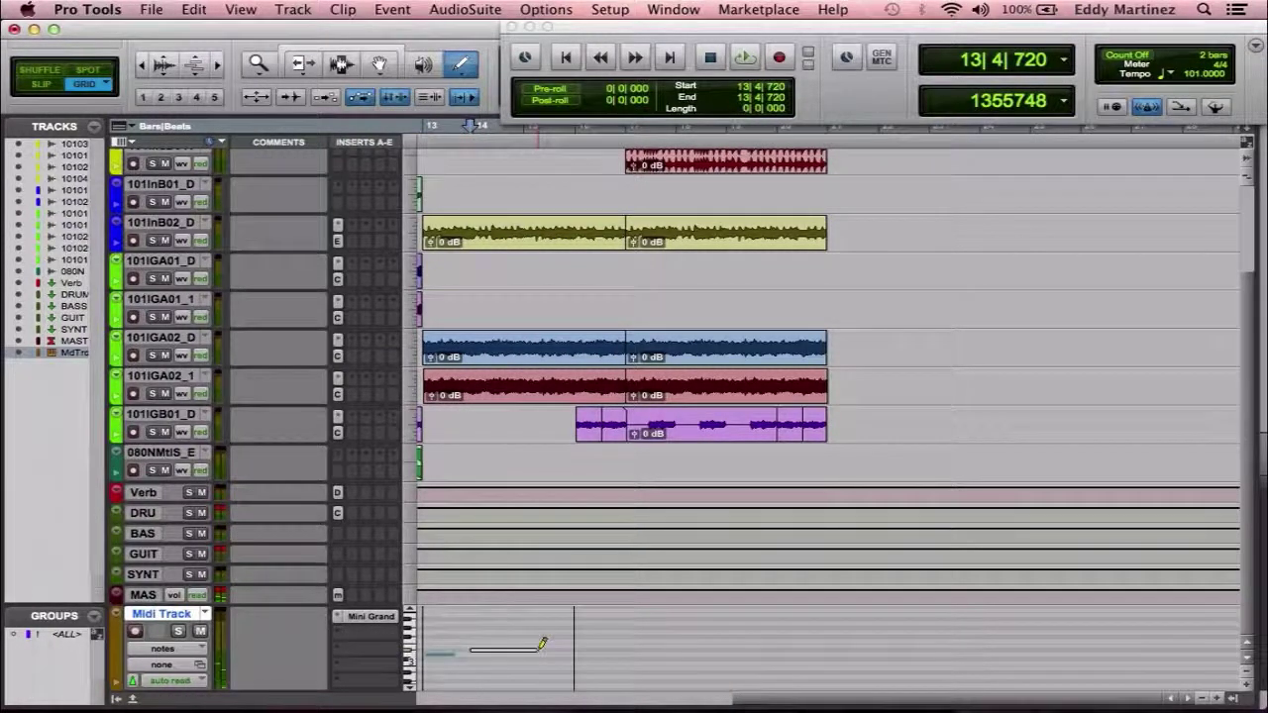
pyautogui.click(545, 645)
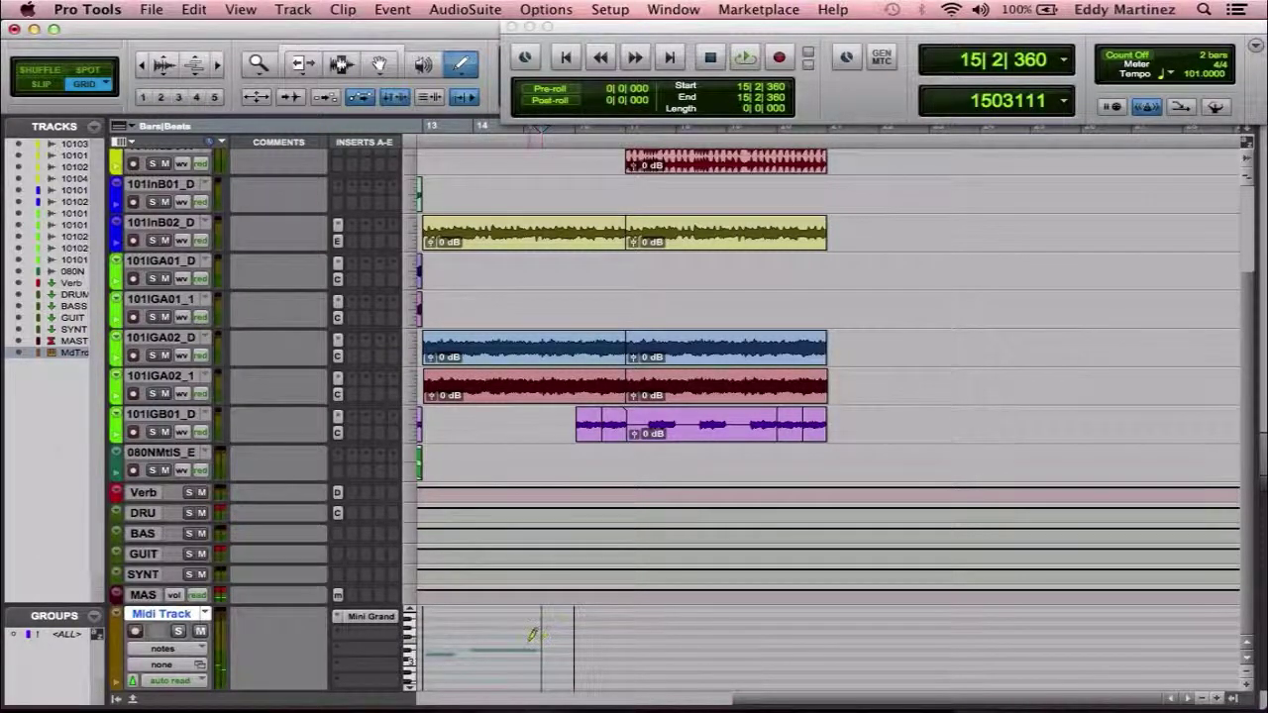
# Raise the longer note one pitch step, shorten its end, then delete the small note.
pyautogui.click(527, 654)
pyautogui.moveTo(527, 654); pyautogui.dragTo(528, 644)
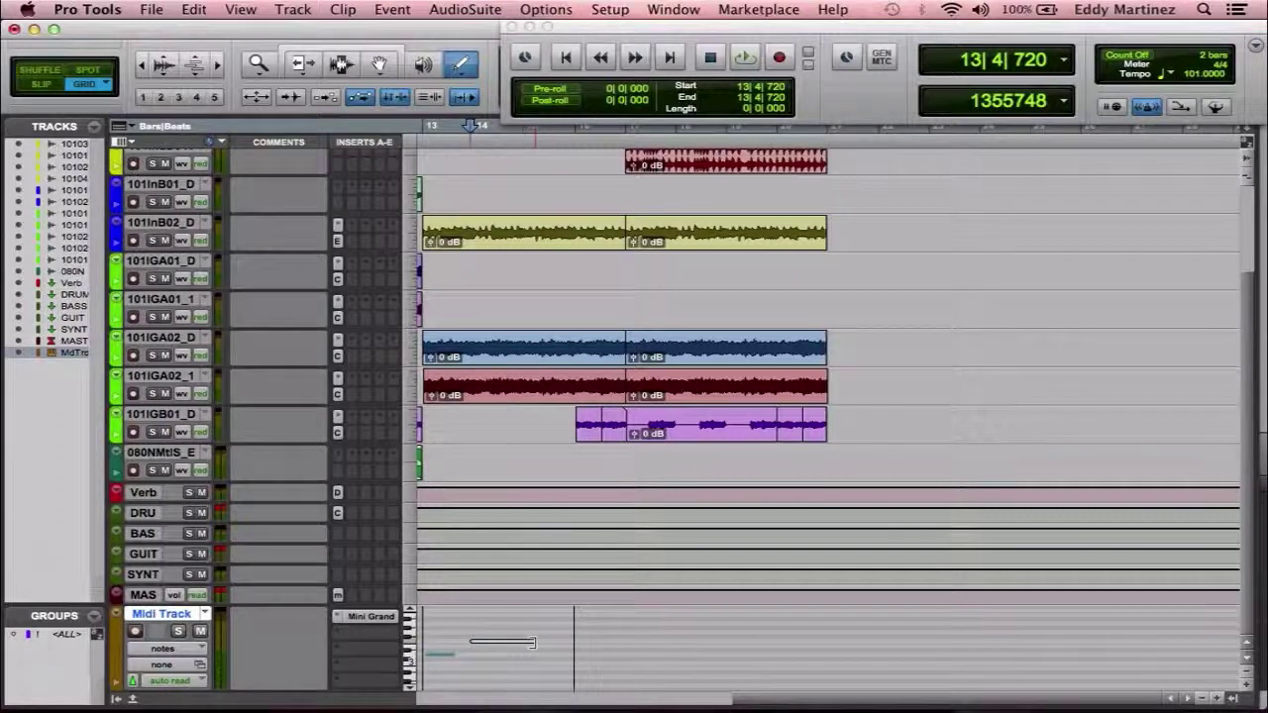
pyautogui.moveTo(535, 641); pyautogui.dragTo(506, 643)
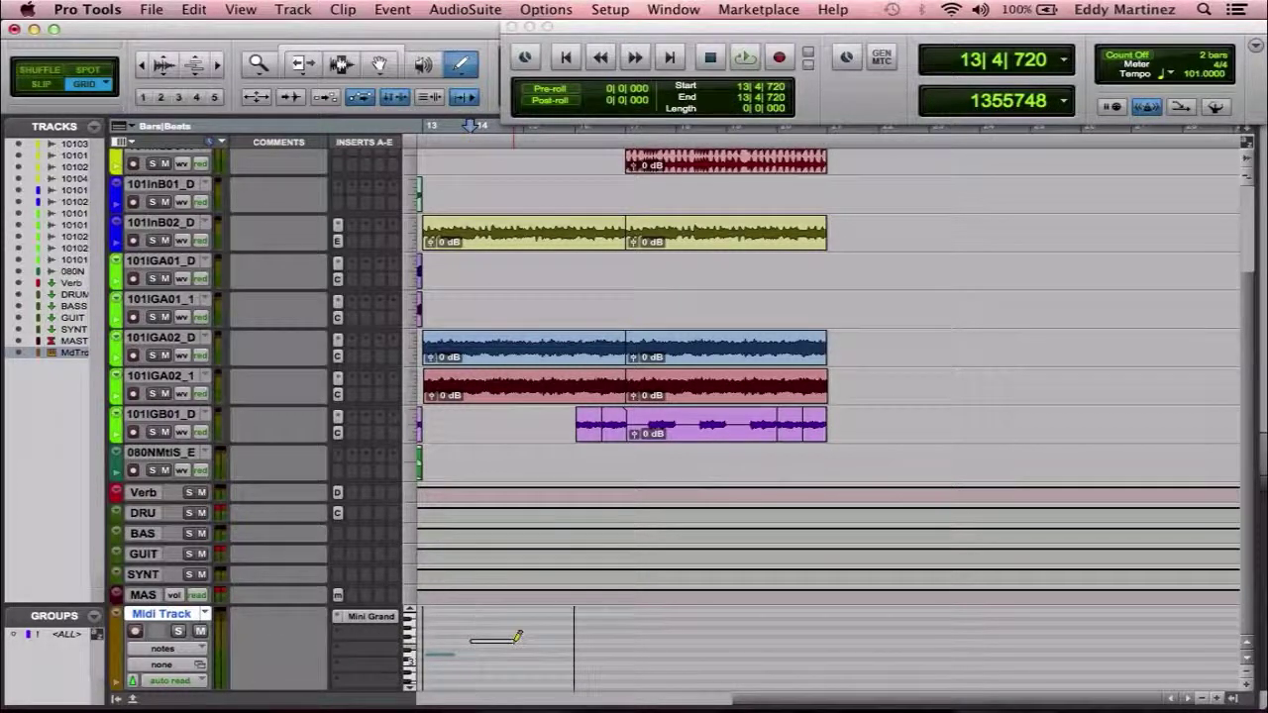
pyautogui.click(506, 635)
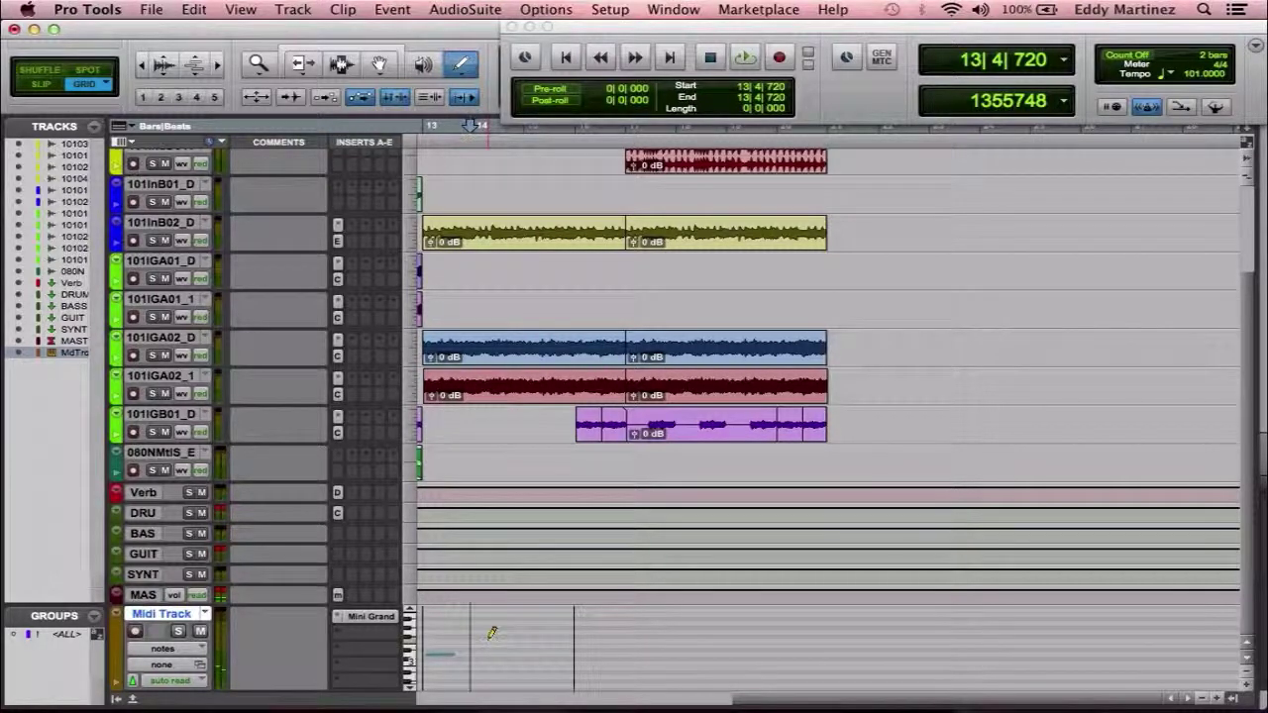
pyautogui.keyDown('alt'); pyautogui.click(443, 656); pyautogui.keyUp('alt')
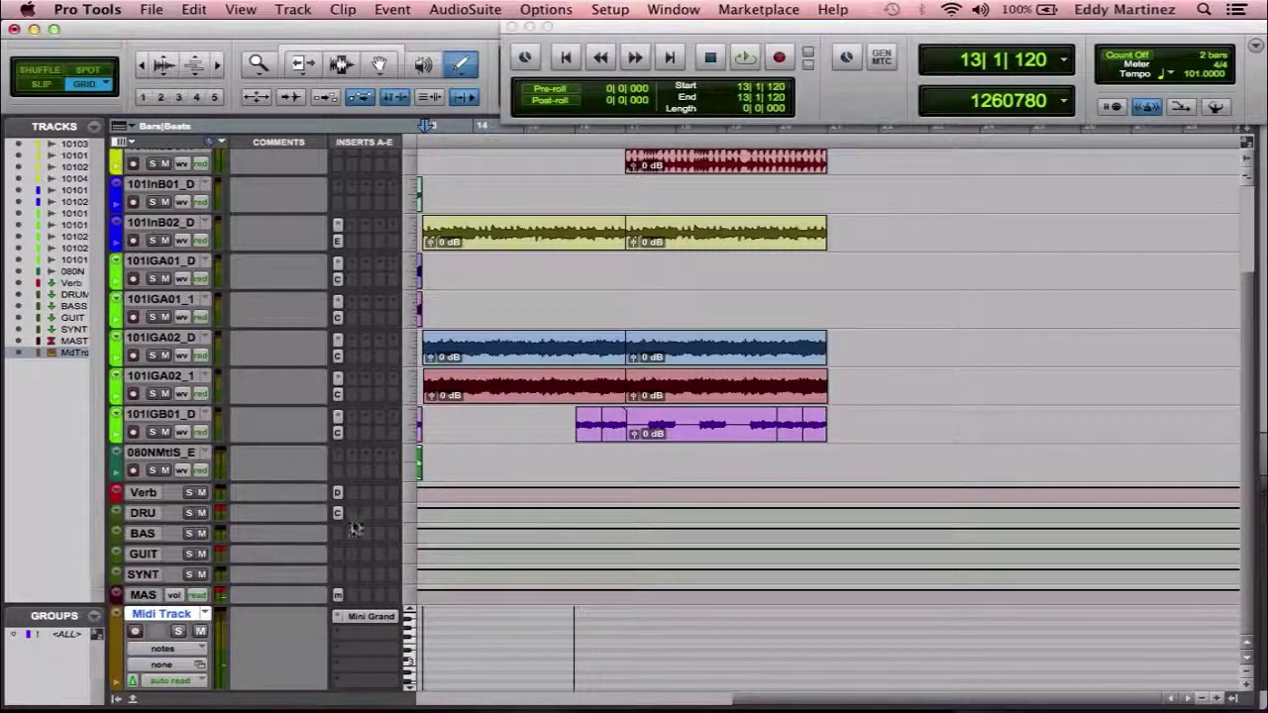
pyautogui.click(338, 595)
pyautogui.click(338, 595)
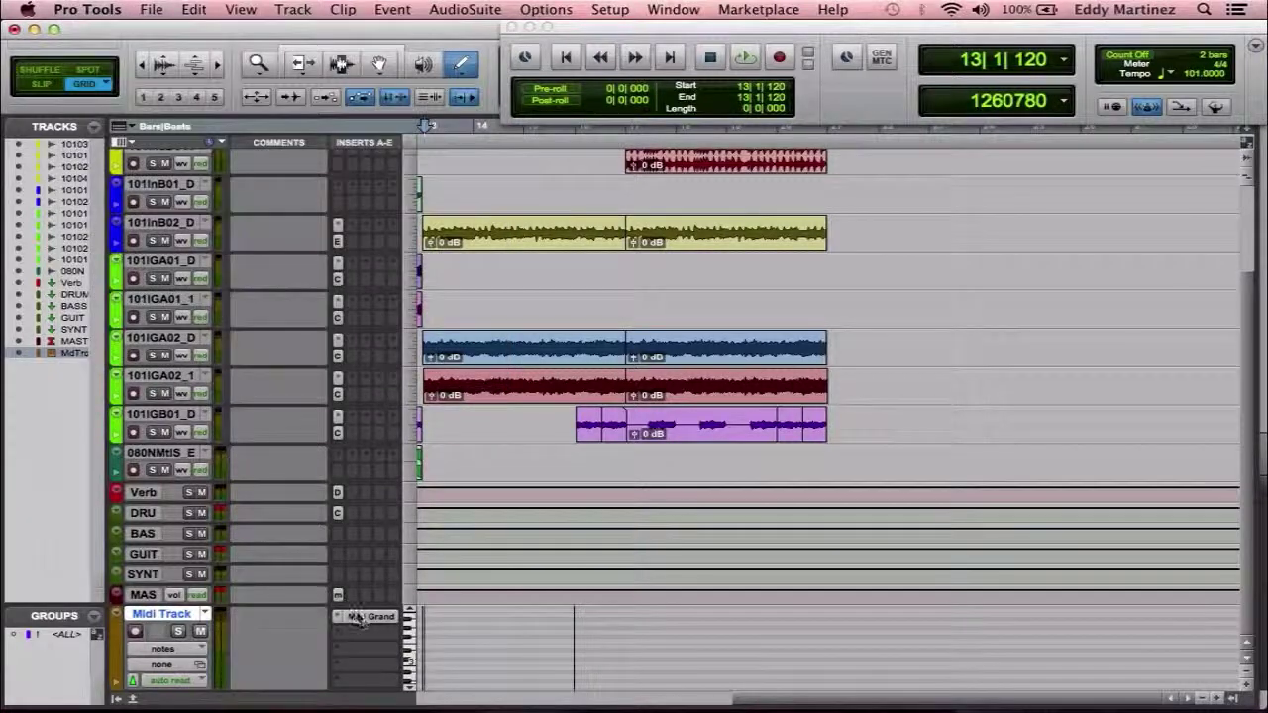
pyautogui.click(361, 618)
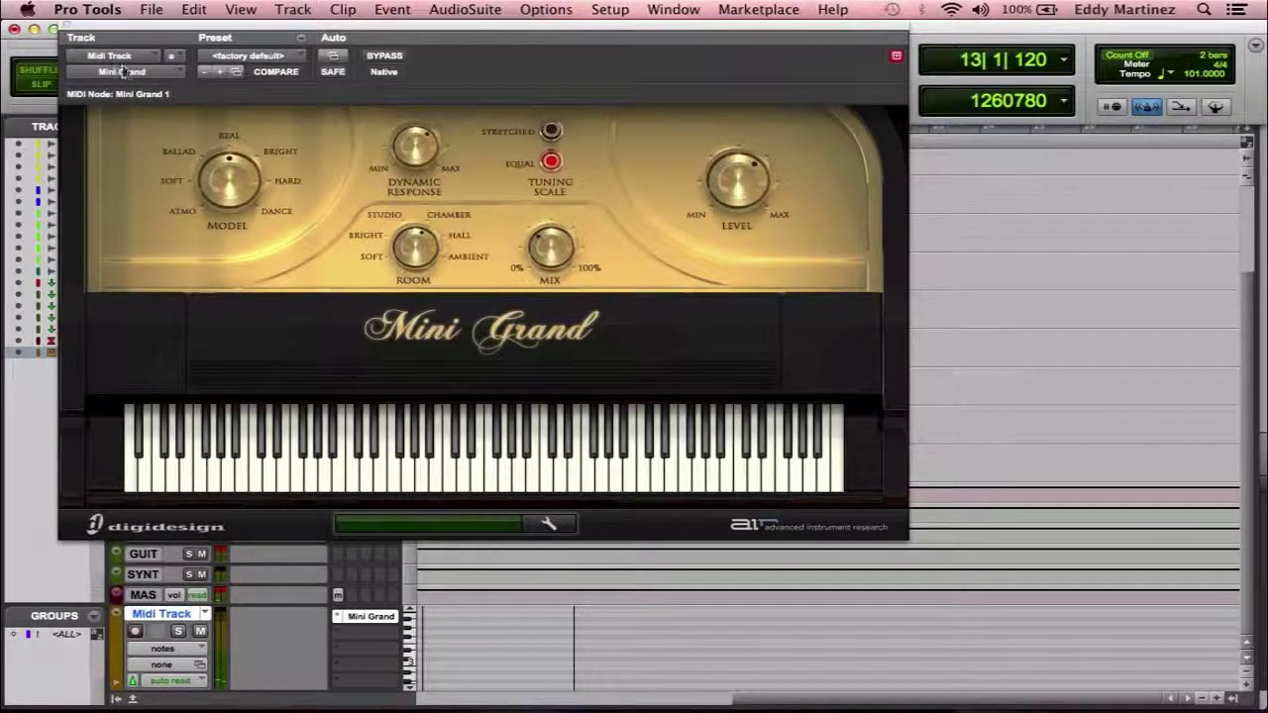
# Swap Mini Grand for Xpand2 (stereo) from the multichannel Instrument plug-ins.
pyautogui.click(179, 76)
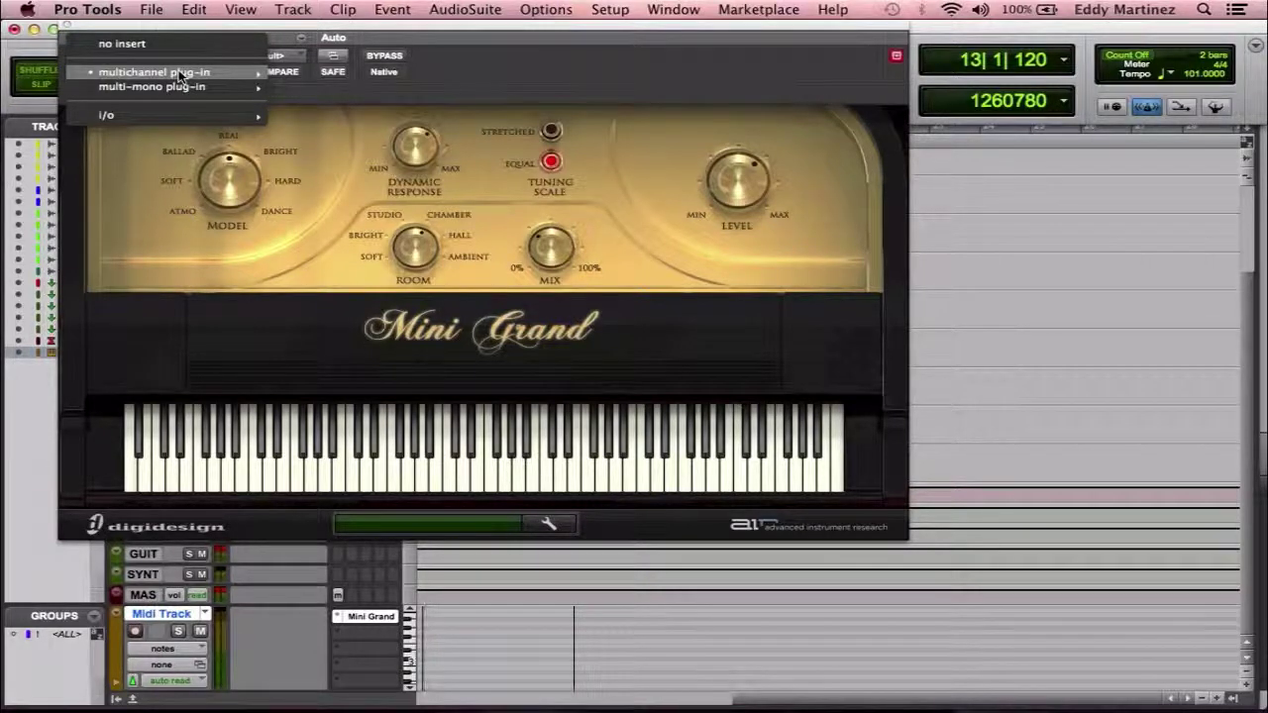
pyautogui.moveTo(184, 76)
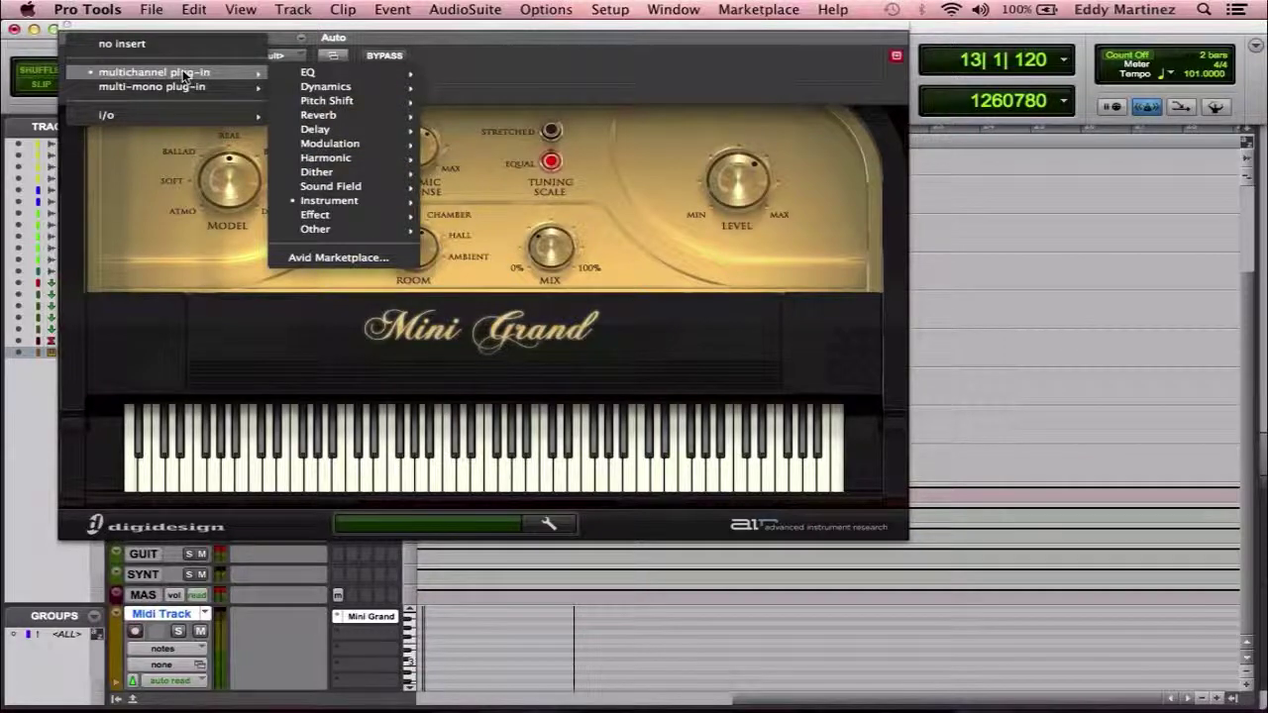
pyautogui.moveTo(333, 203)
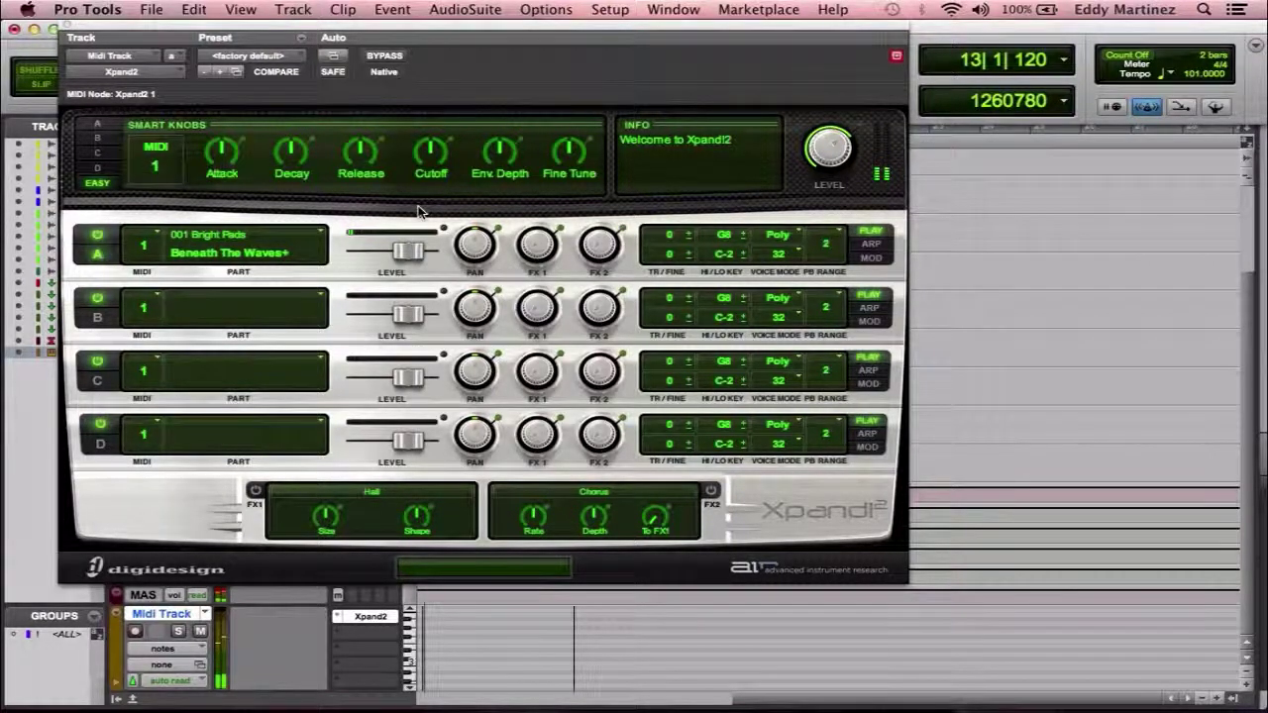
# Load +01 Airy Arp from Xpand2's 09 Multitrack Arpeggios preset folder.
pyautogui.click(294, 57)
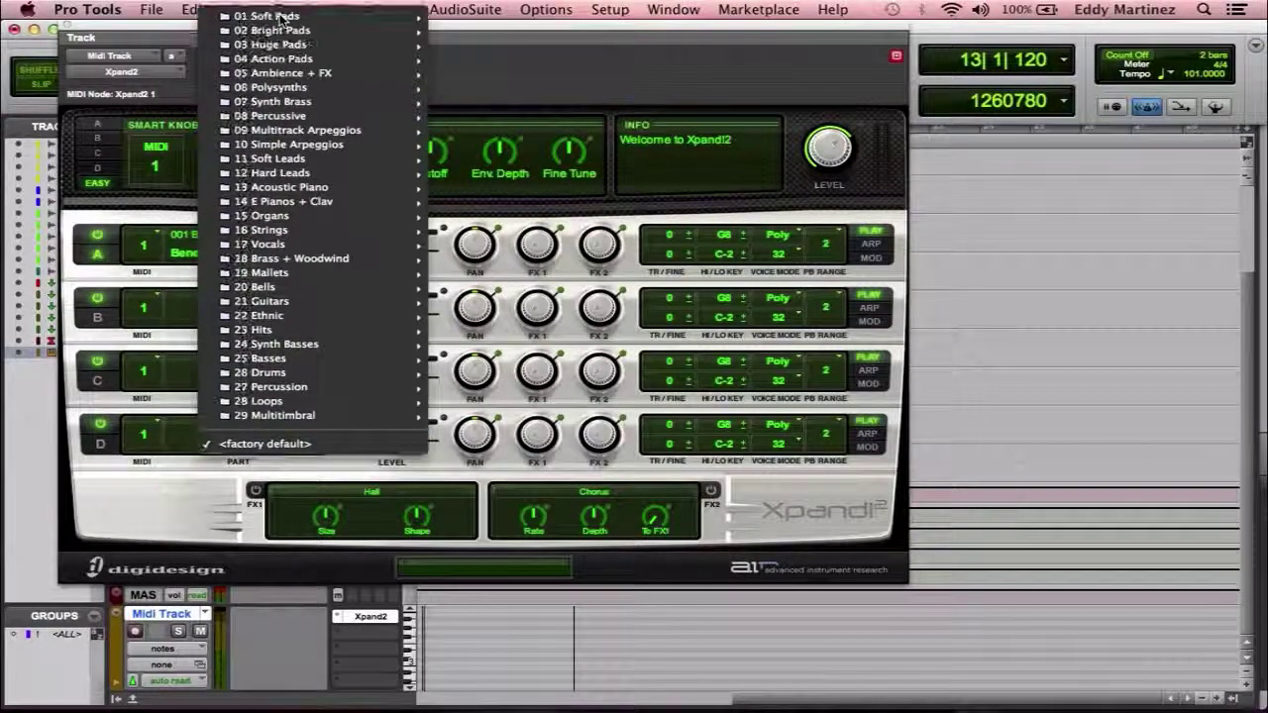
pyautogui.moveTo(303, 21)
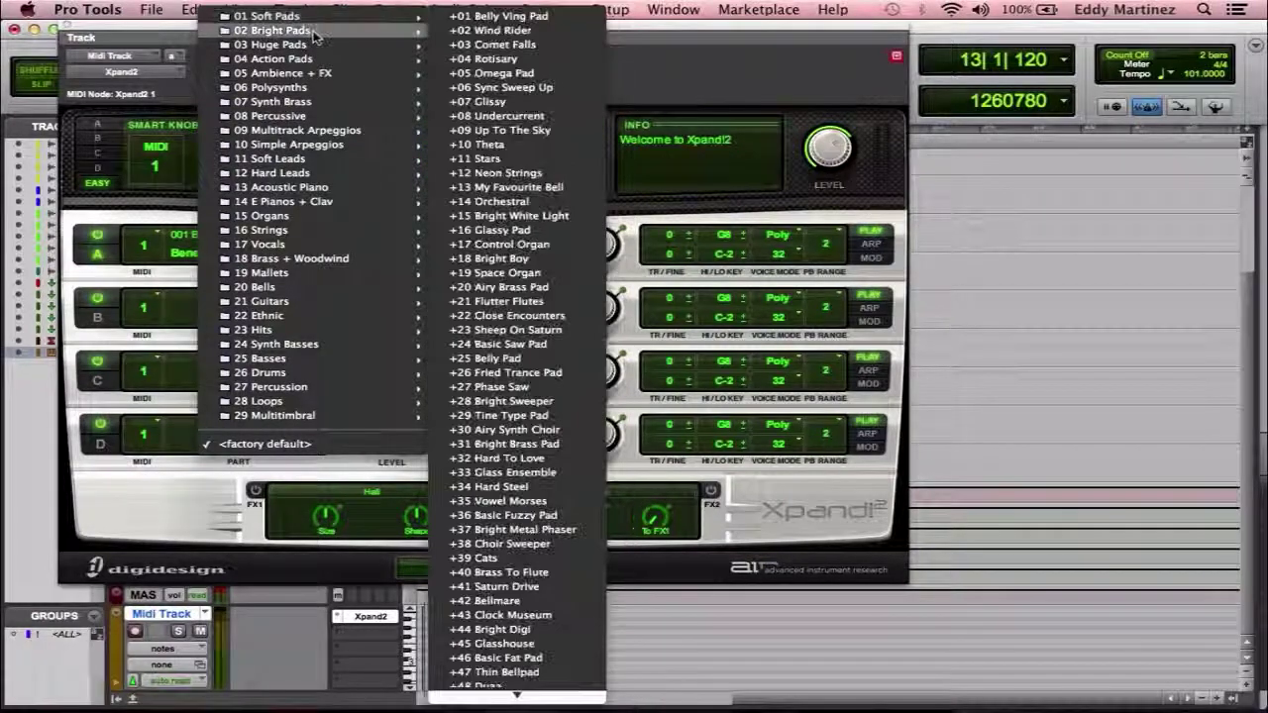
pyautogui.moveTo(320, 46)
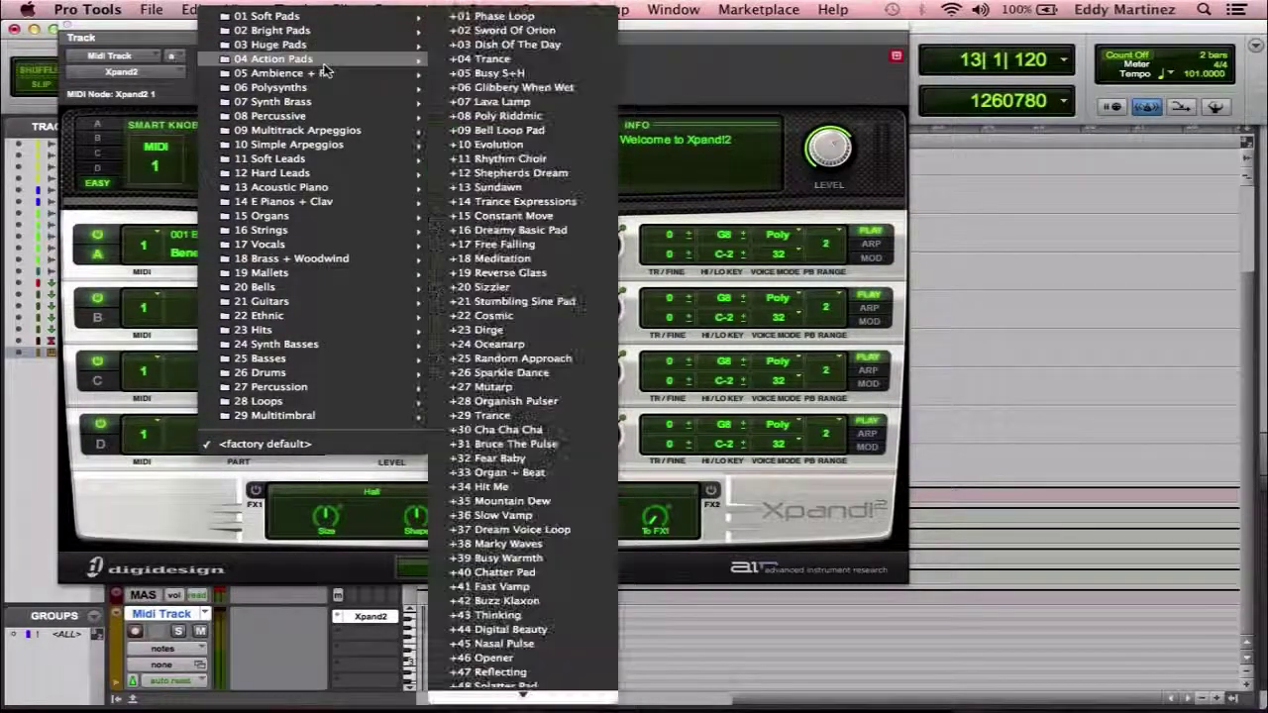
pyautogui.moveTo(333, 139)
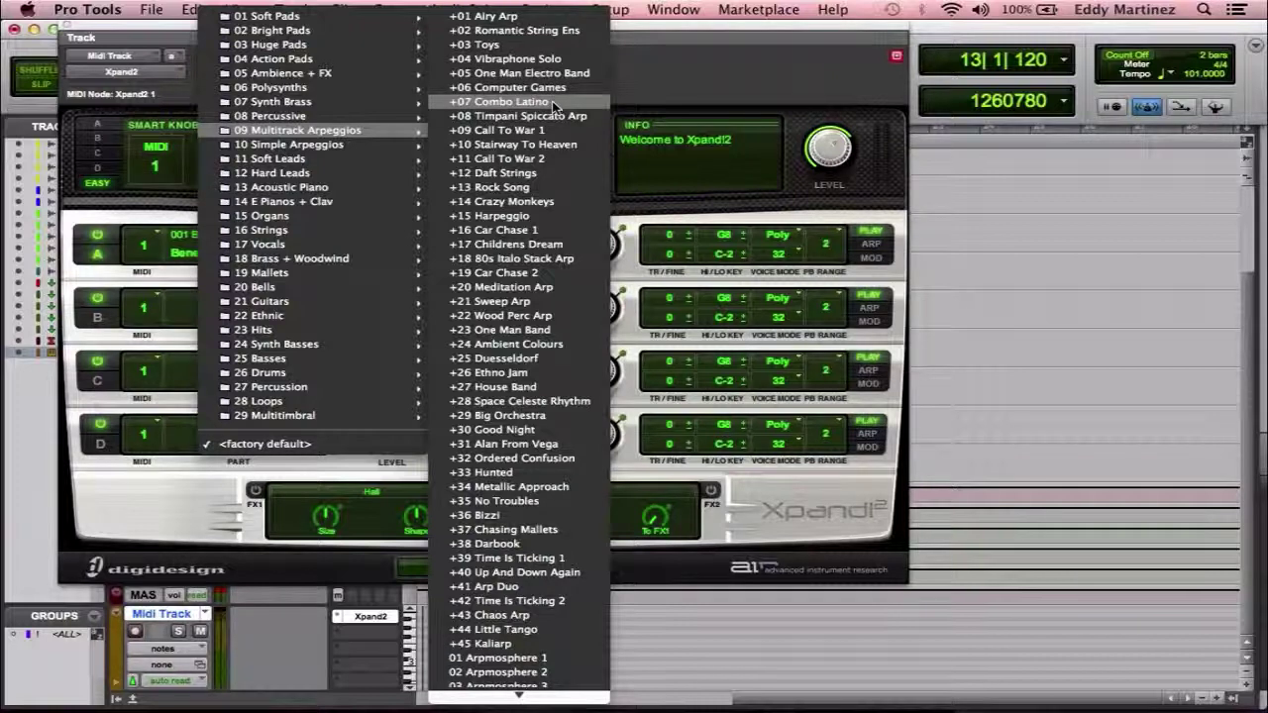
pyautogui.click(514, 17)
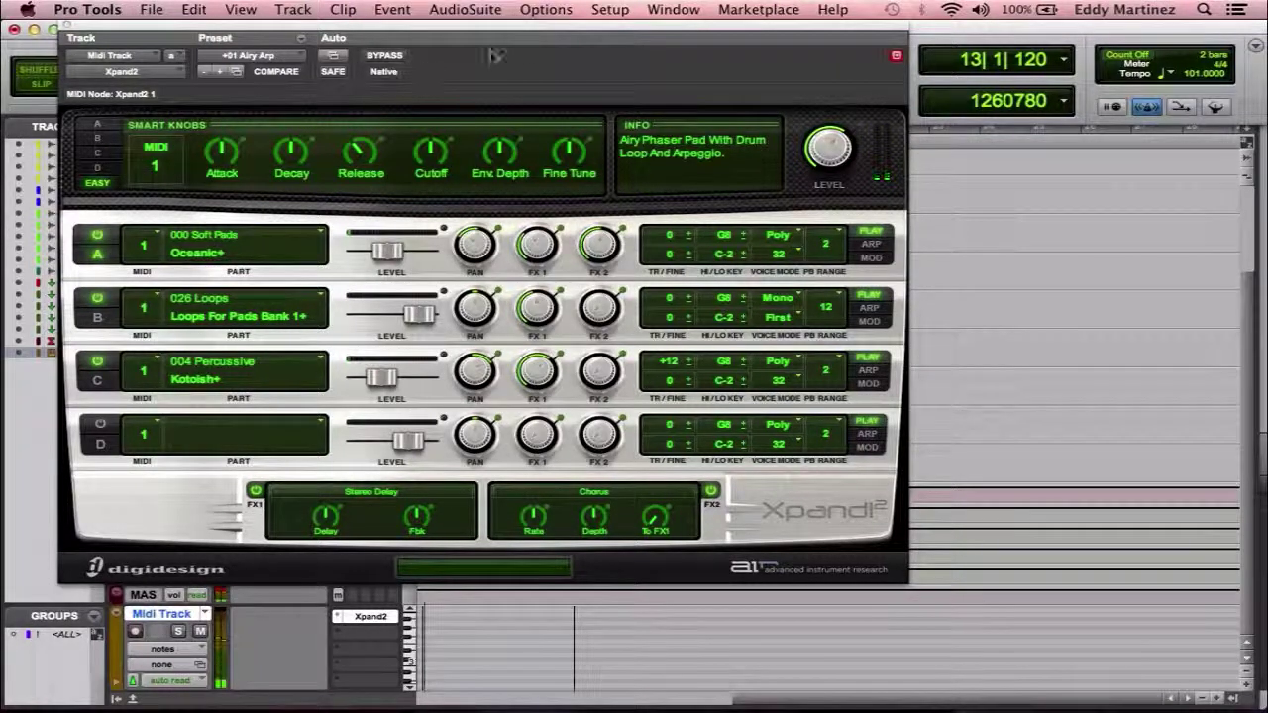
# Choose Vacuum (stereo) under multichannel plug-in > Instrument in place of Xpand2.
pyautogui.click(171, 72)
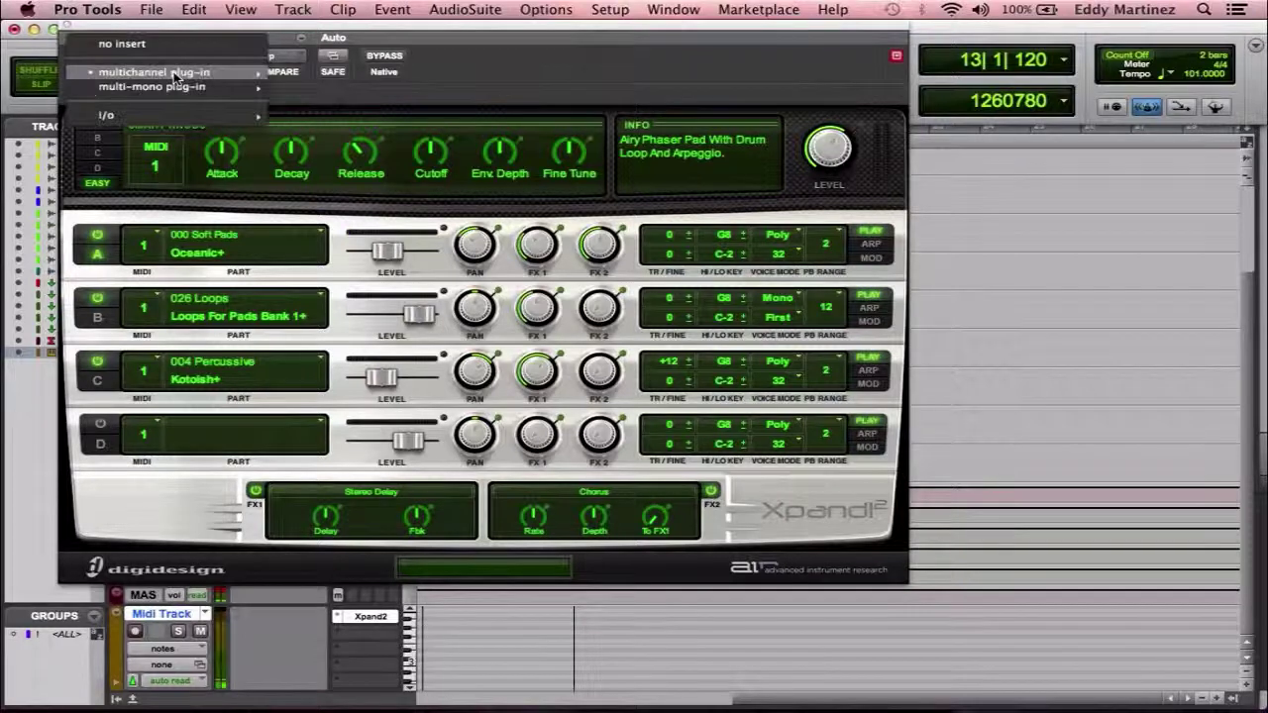
pyautogui.moveTo(238, 89)
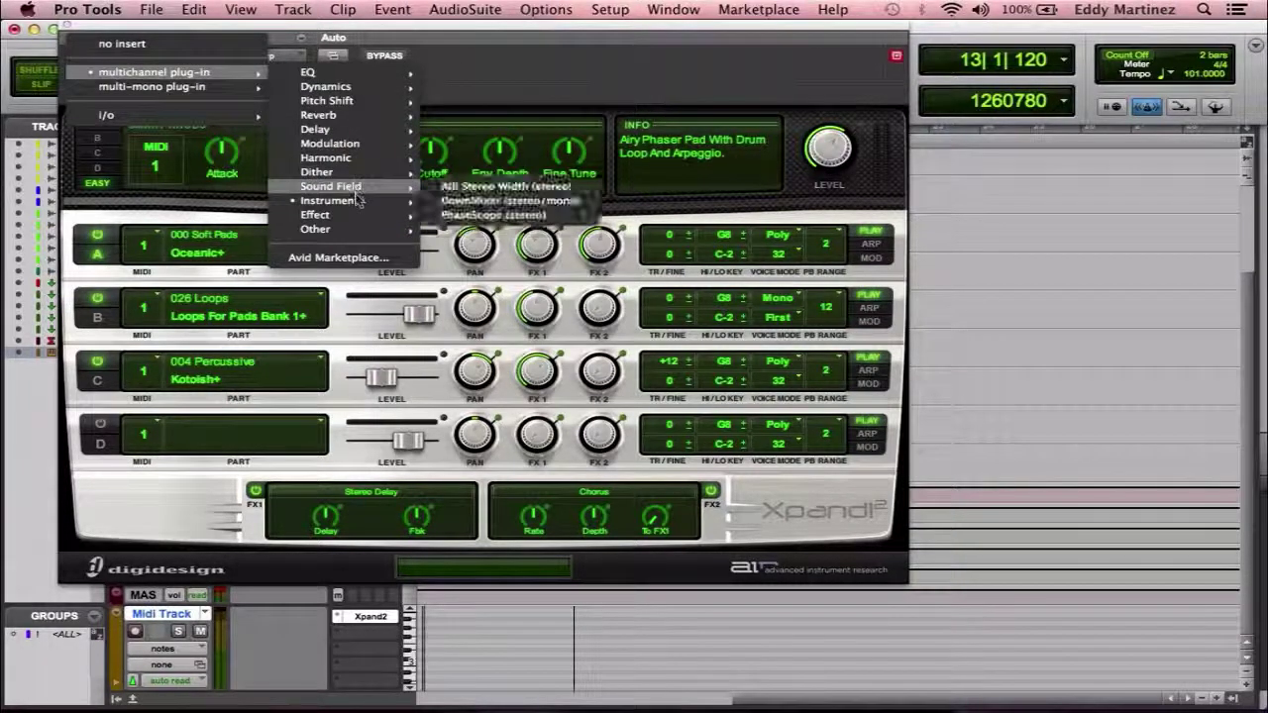
pyautogui.moveTo(359, 201)
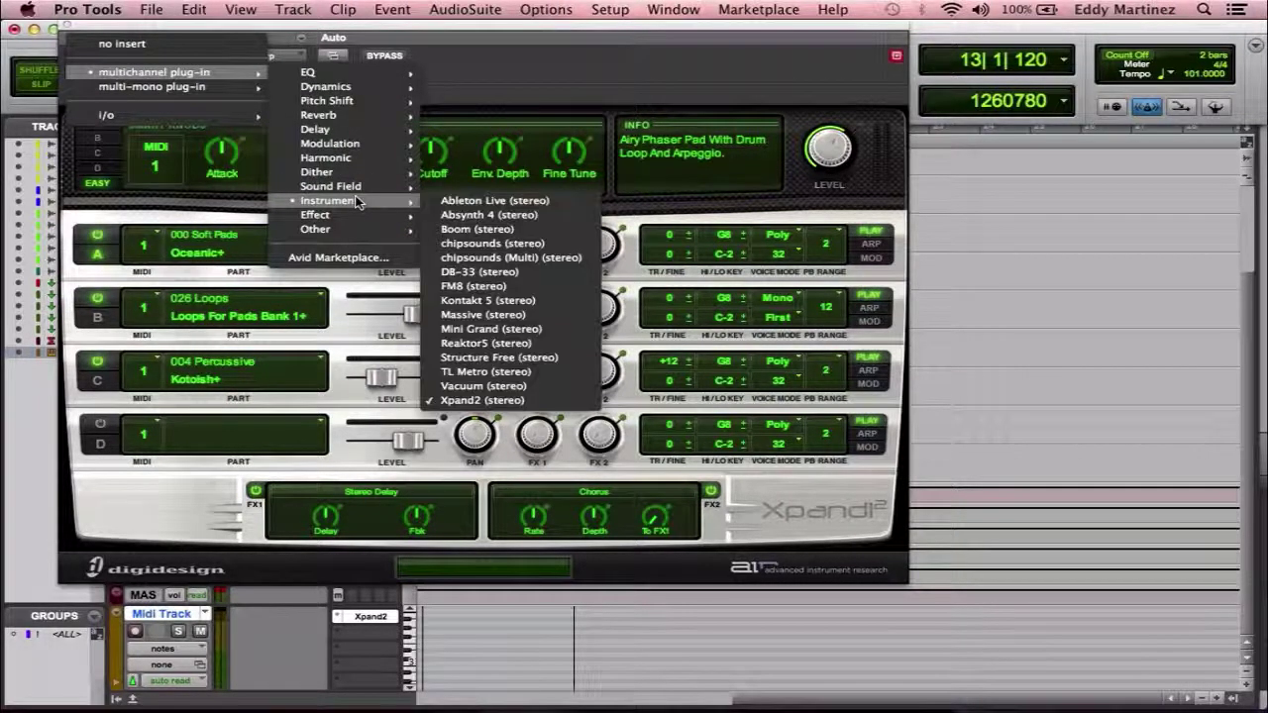
pyautogui.click(492, 386)
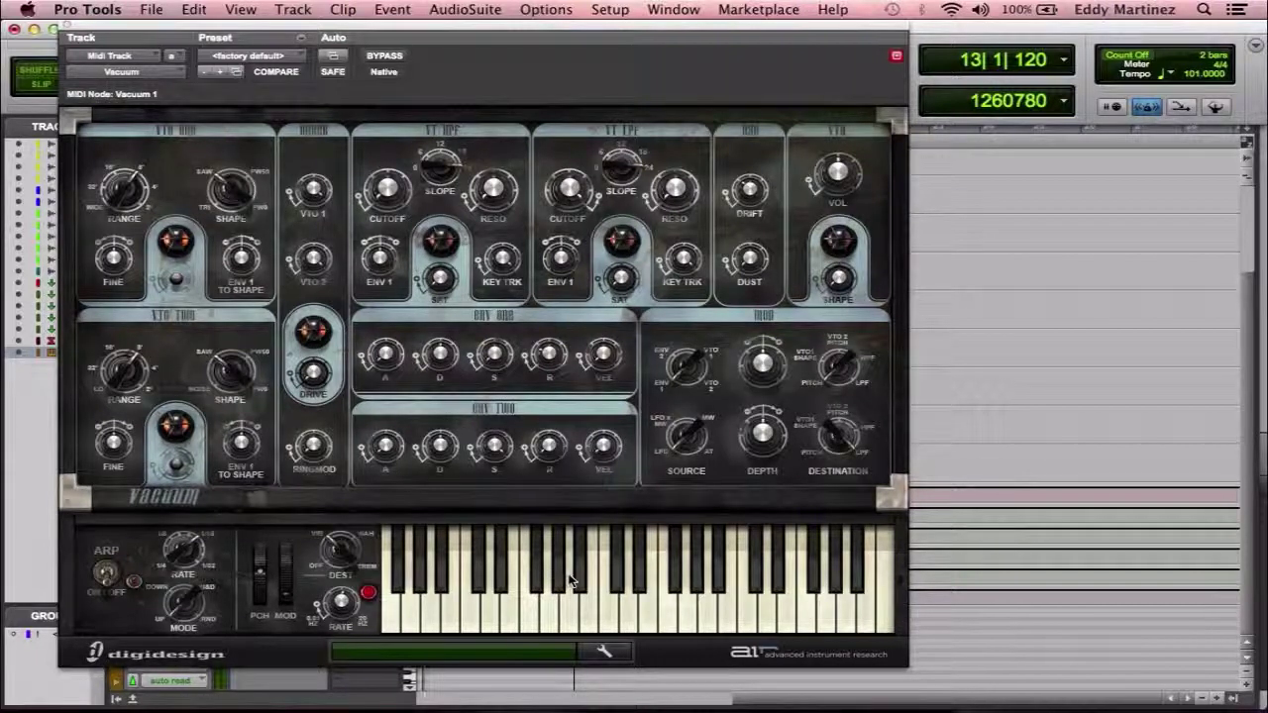
# Turn Vacuum's VOL knob down to -27.2 dB, then bring it back up to around -15 dB.
pyautogui.moveTo(837, 204)
pyautogui.moveTo(837, 204); pyautogui.dragTo(840, 250)
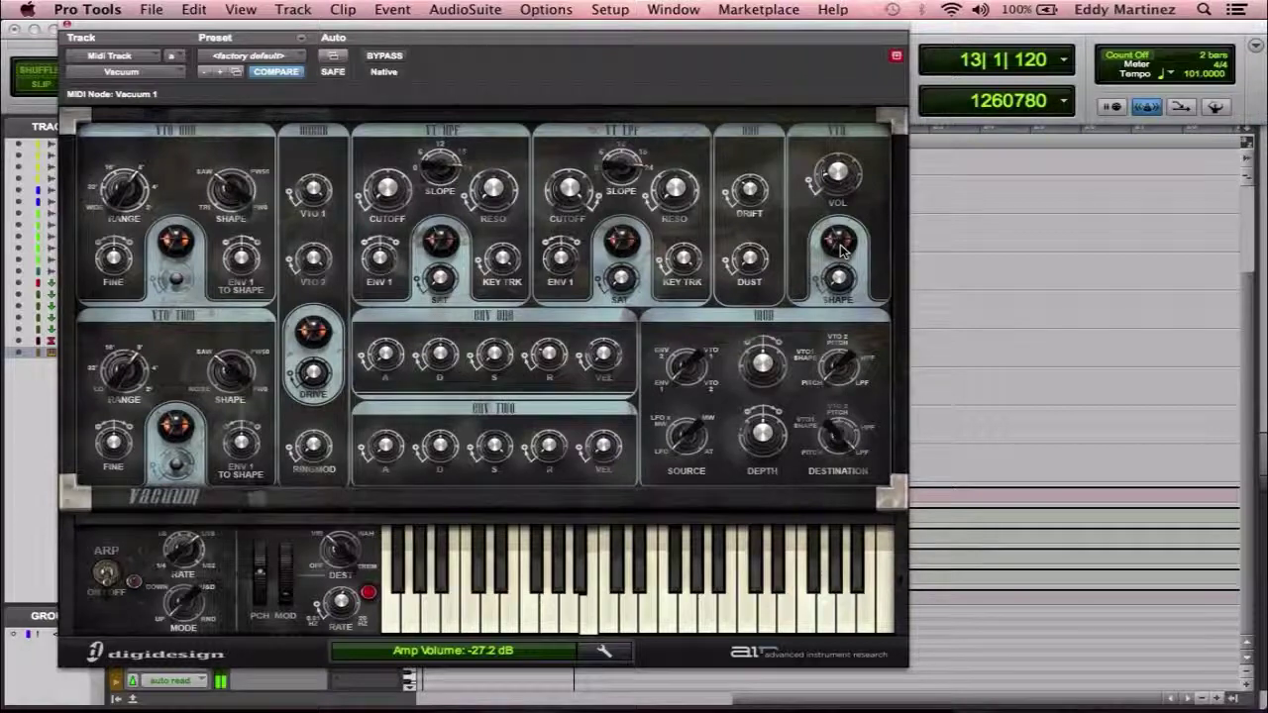
pyautogui.moveTo(832, 177); pyautogui.dragTo(838, 170)
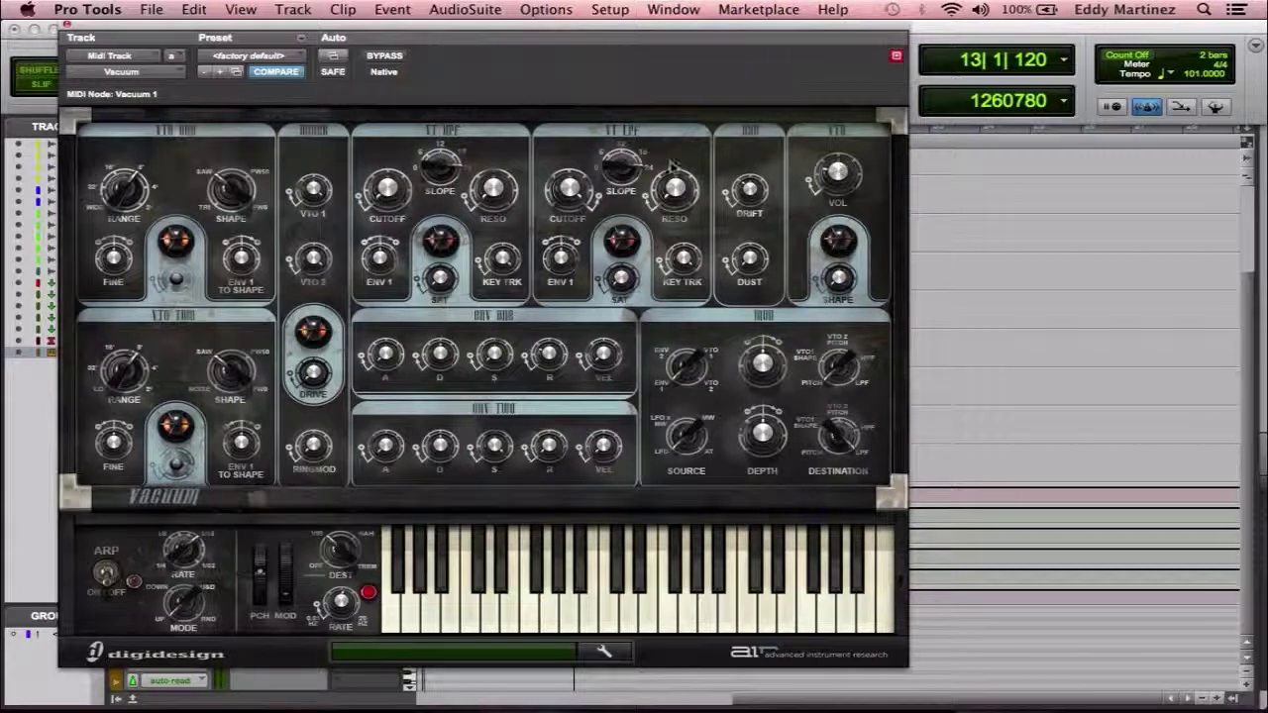
# Dismiss the insert menu, then load 06 Small UFO Crash from Vacuum's 5 FX preset folder.
pyautogui.click(179, 75)
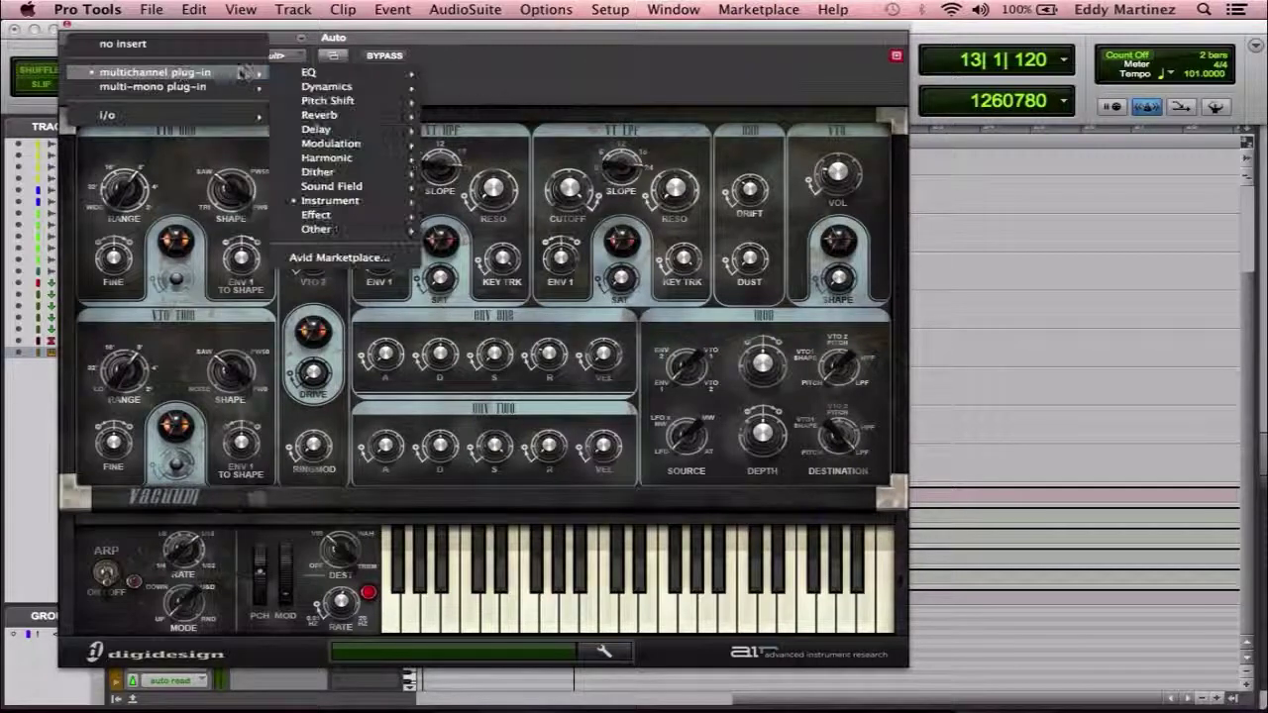
pyautogui.press('Escape')
pyautogui.click(295, 59)
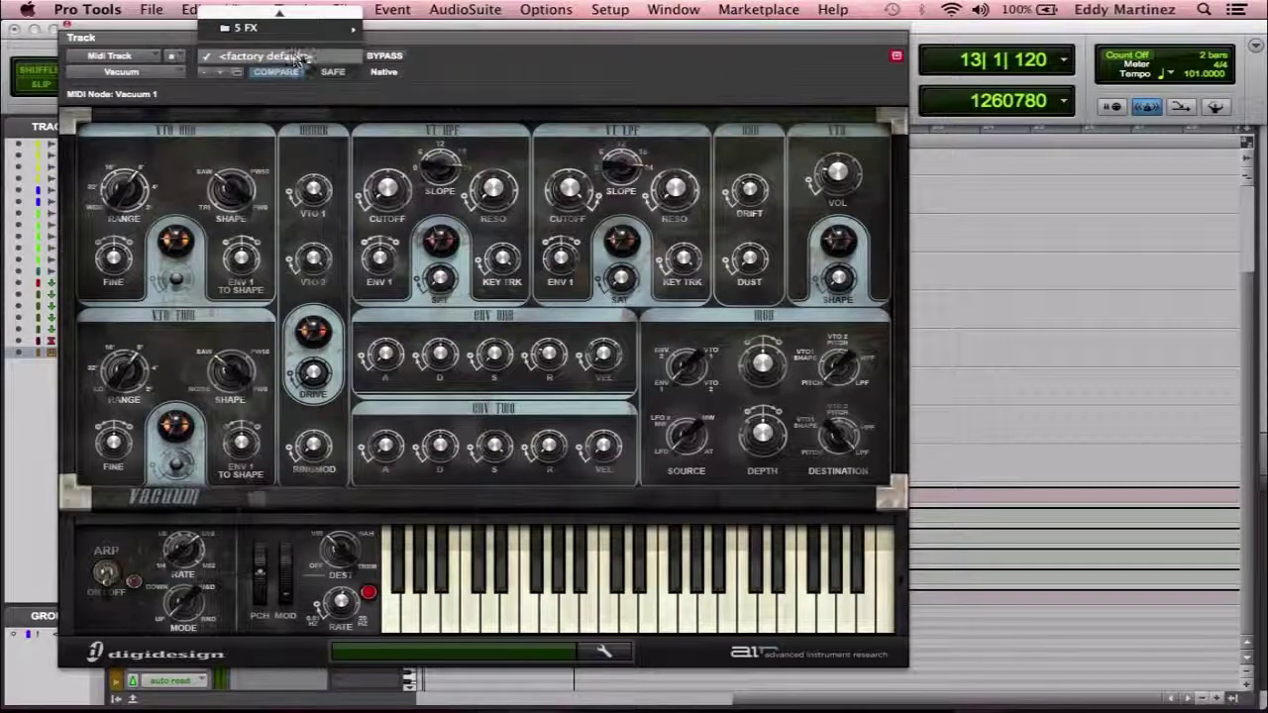
pyautogui.moveTo(287, 17)
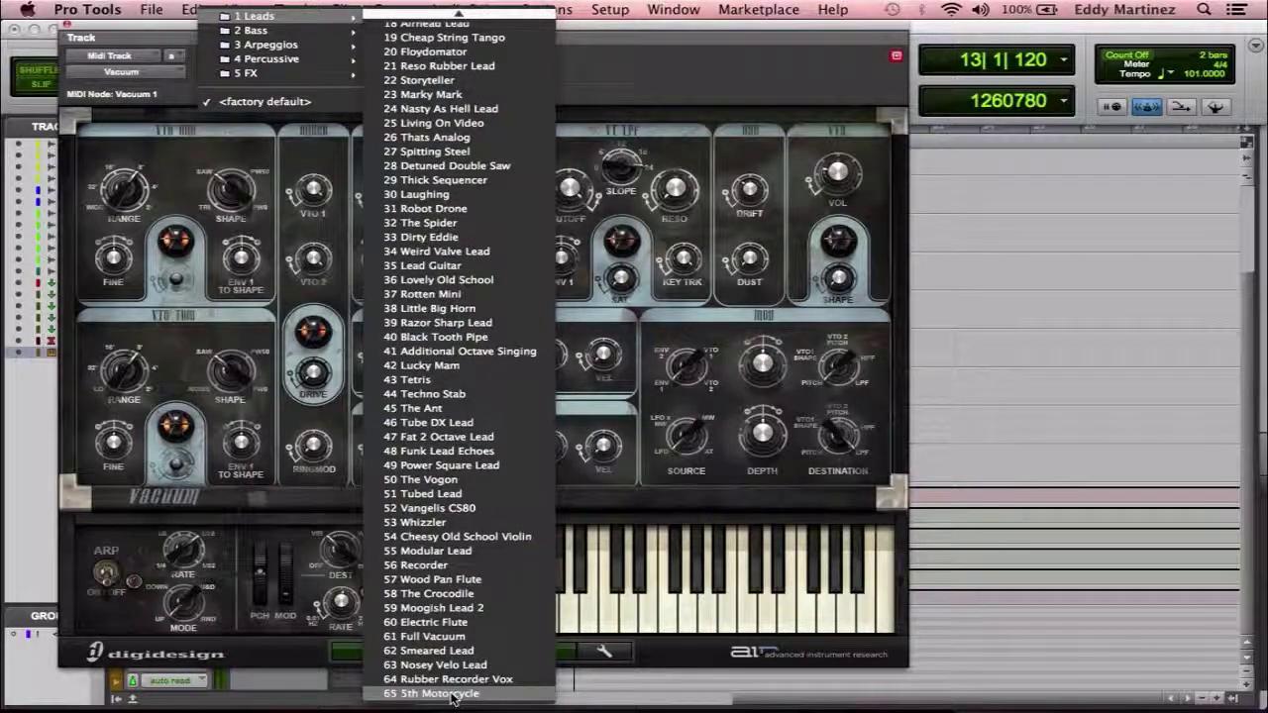
pyautogui.moveTo(332, 32)
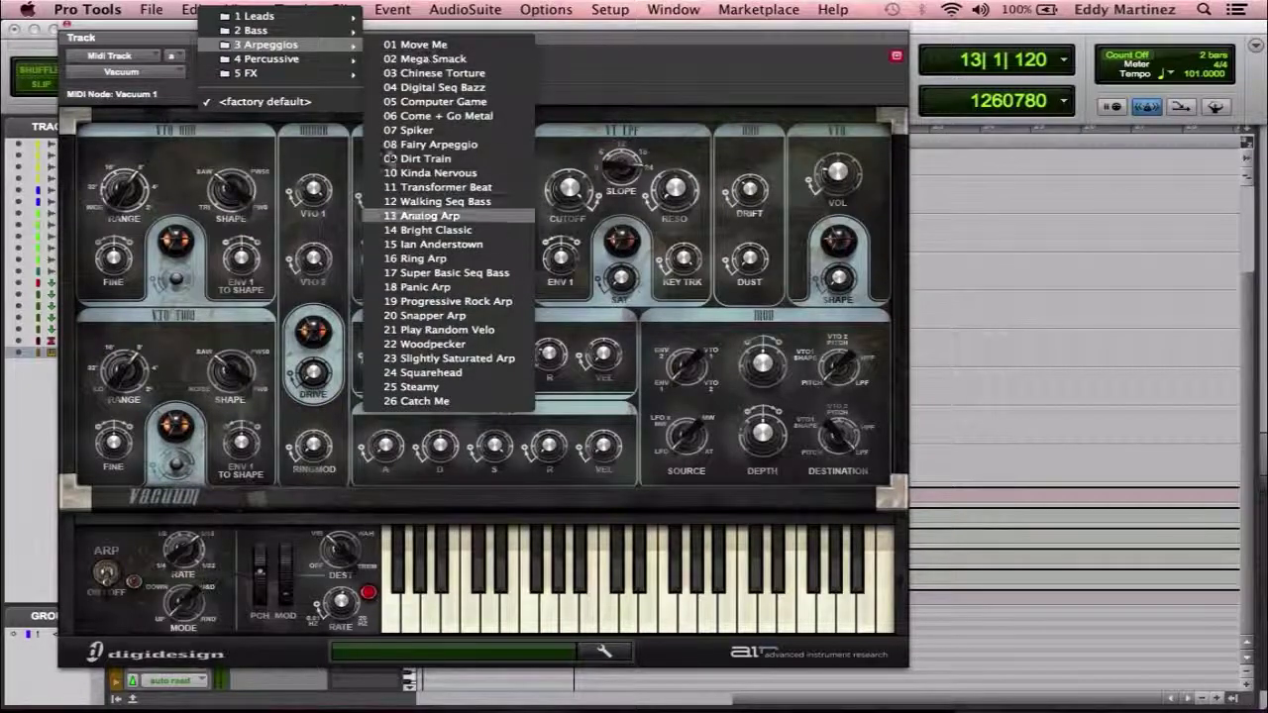
pyautogui.moveTo(309, 59)
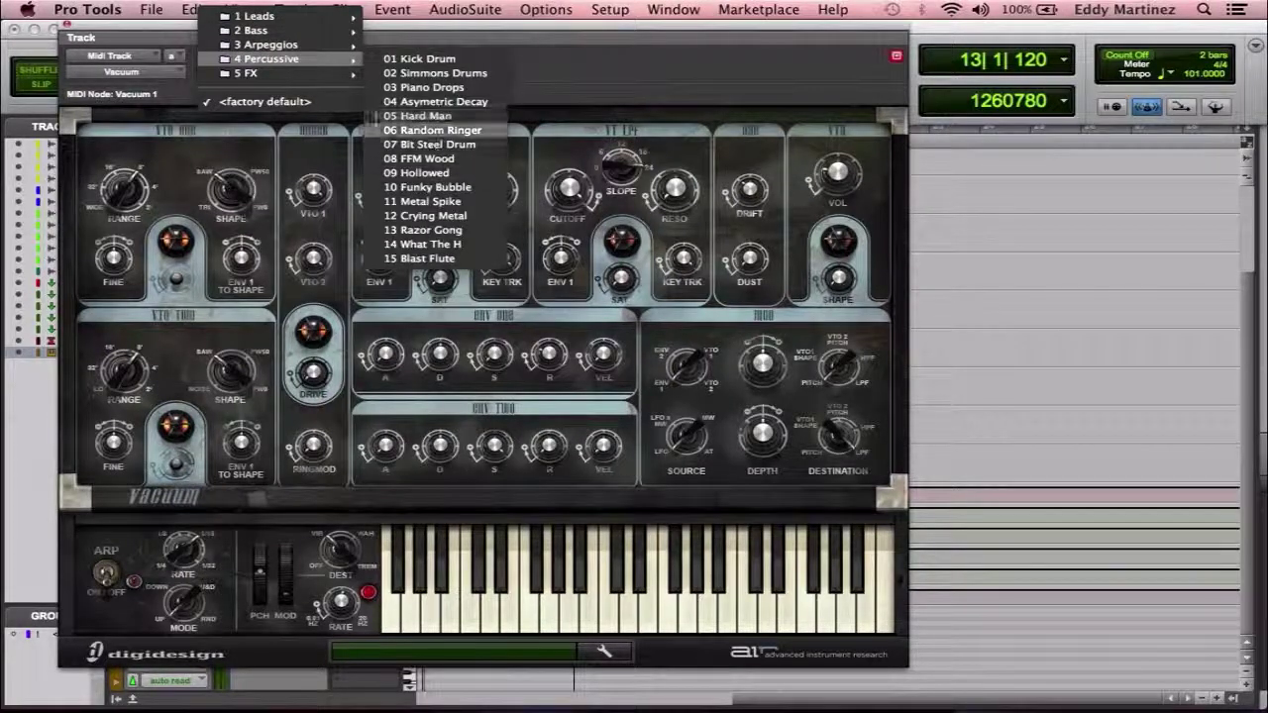
pyautogui.moveTo(346, 81)
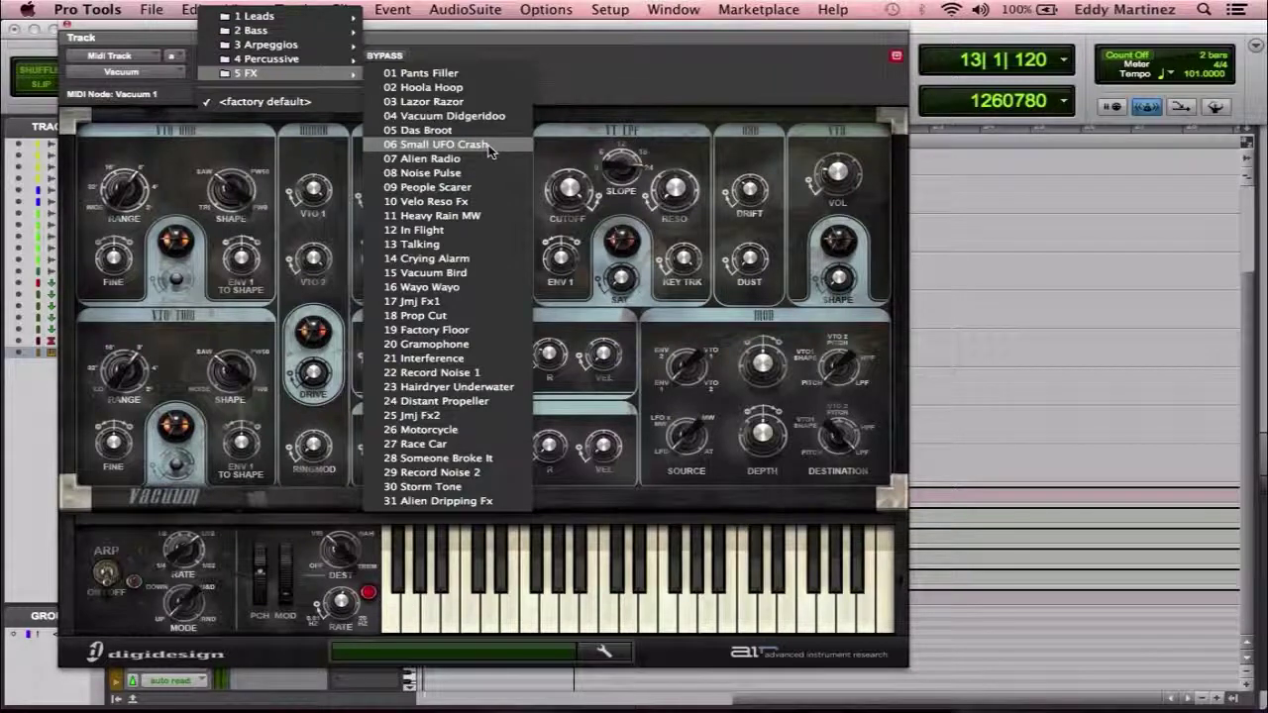
pyautogui.click(441, 145)
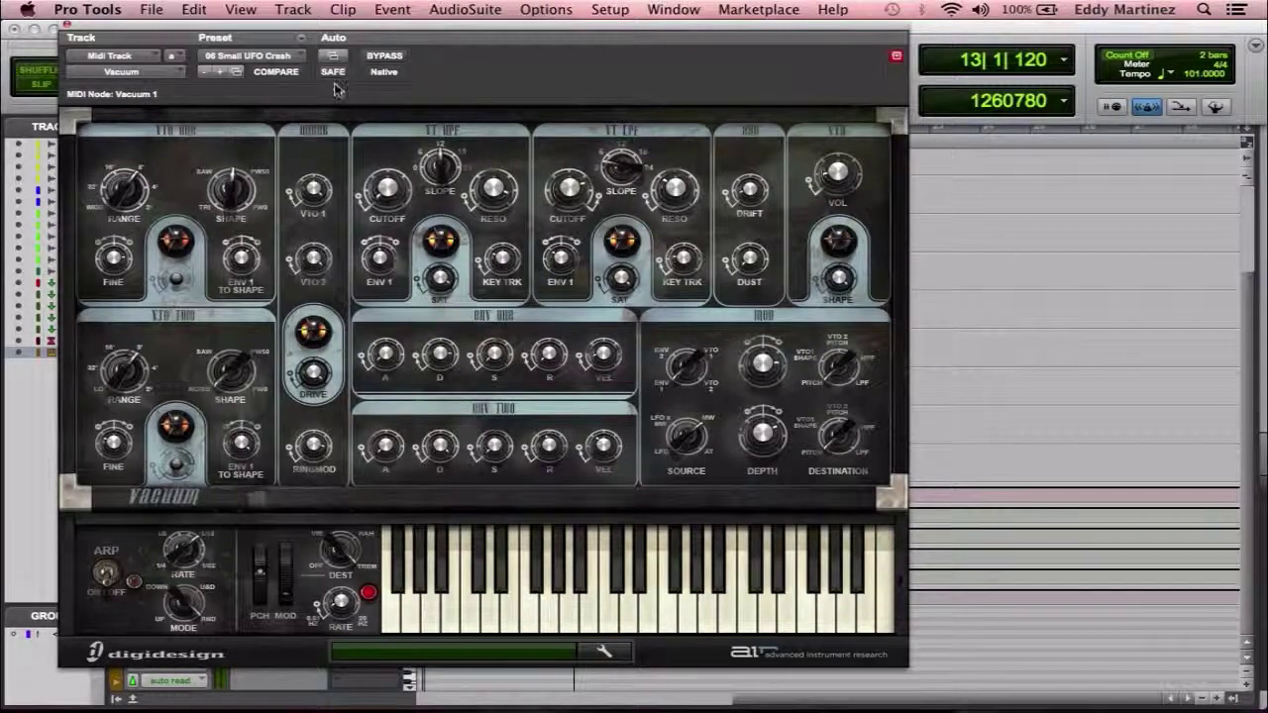
# Pick 26 Motorcycle from the 5 FX folder of Vacuum's preset menu.
pyautogui.click(293, 56)
pyautogui.moveTo(303, 57)
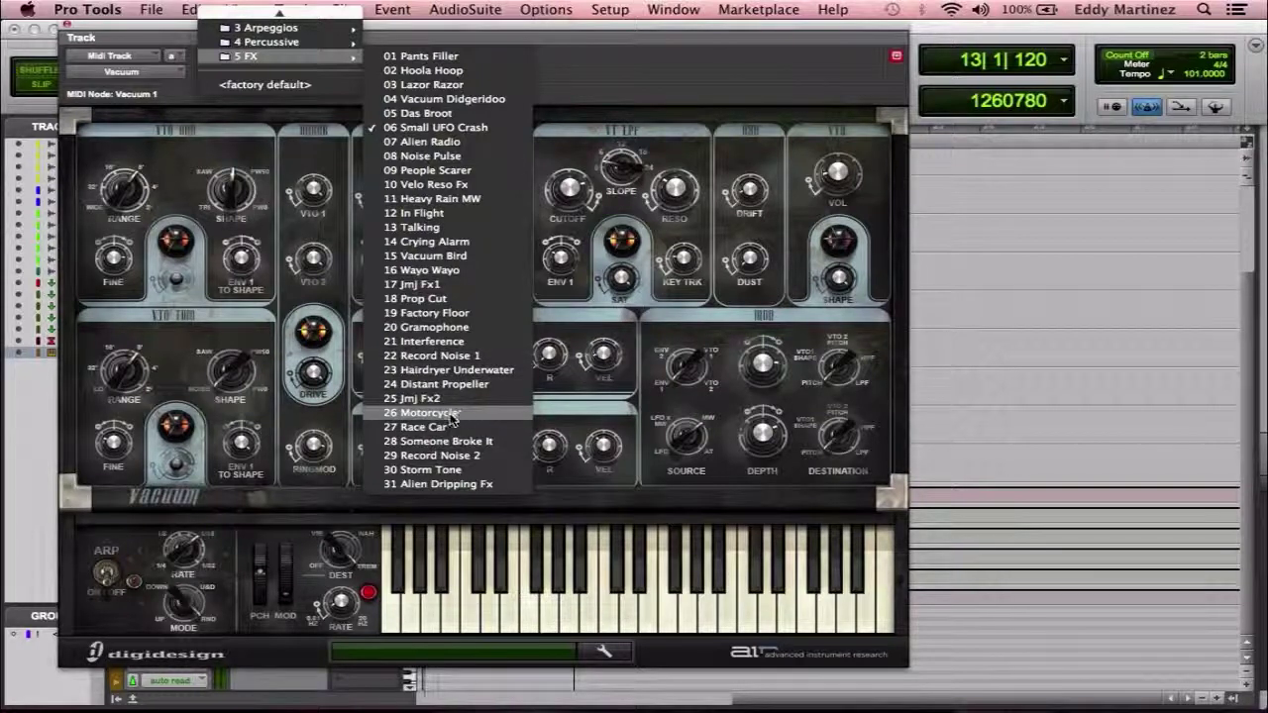
pyautogui.click(451, 416)
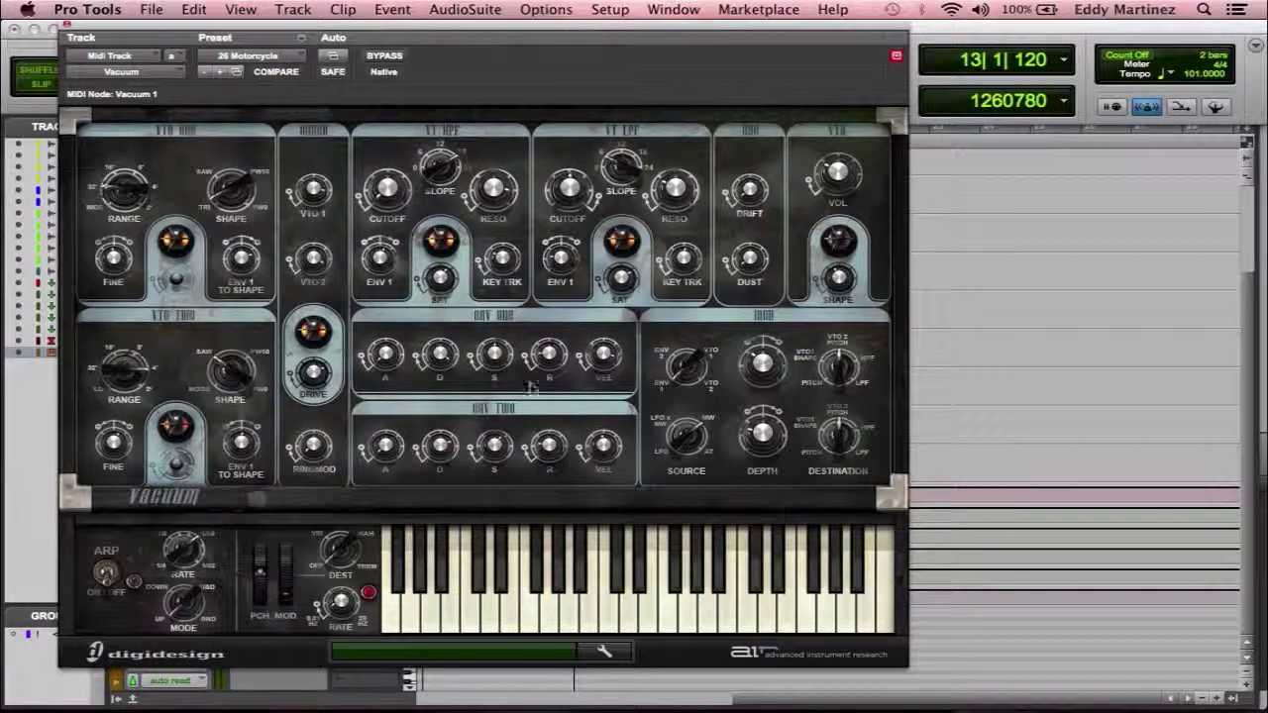
# Replace the MIDI track's Vacuum instrument insert with Structure Free (stereo).
pyautogui.click(66, 29)
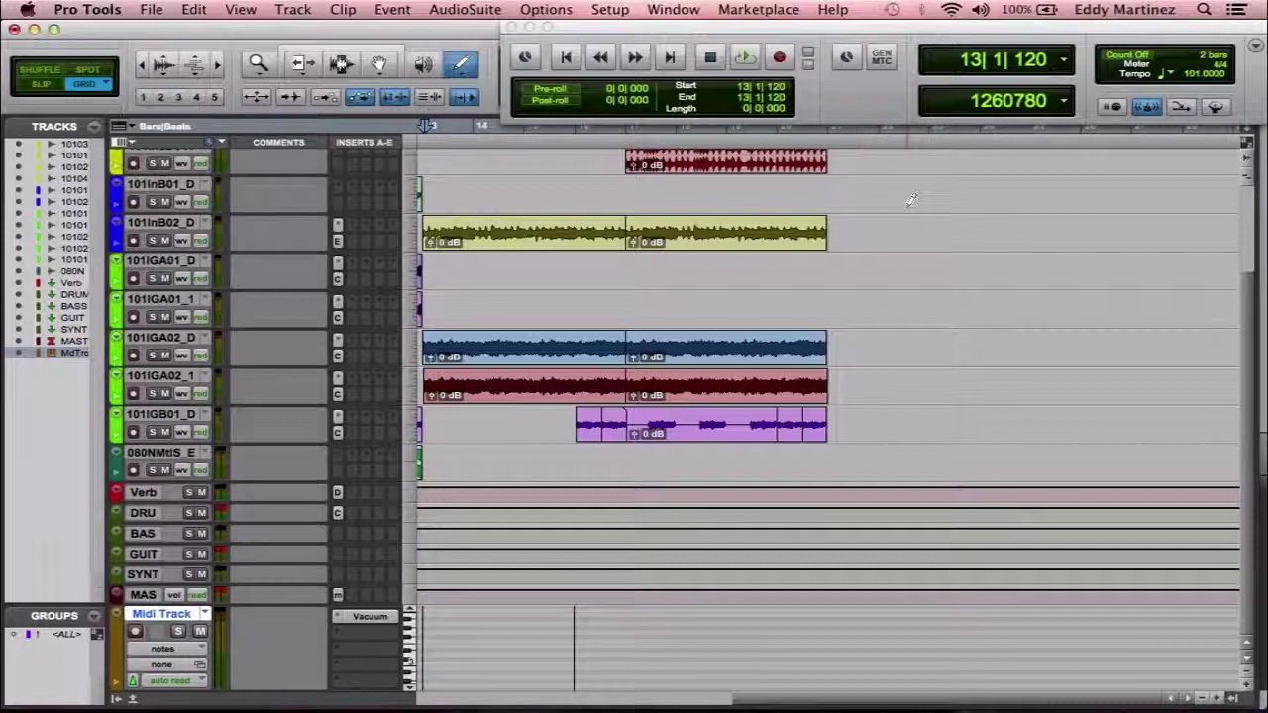
pyautogui.click(368, 616)
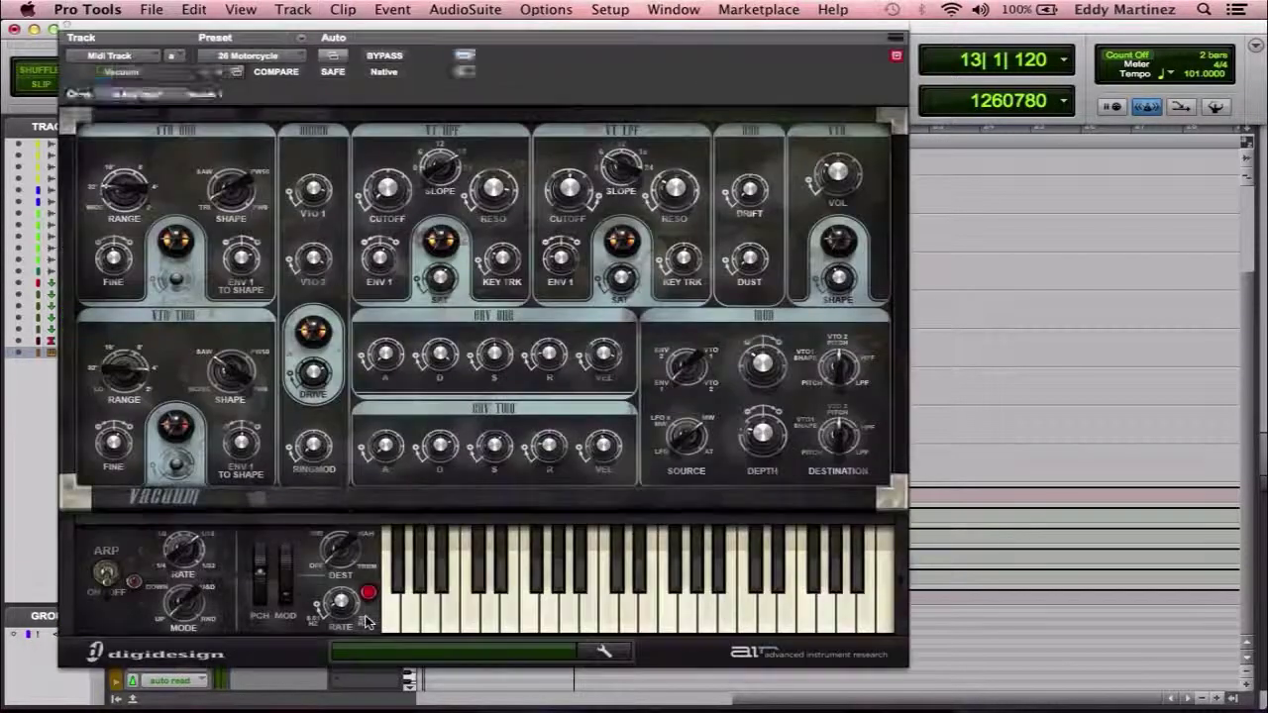
pyautogui.click(175, 75)
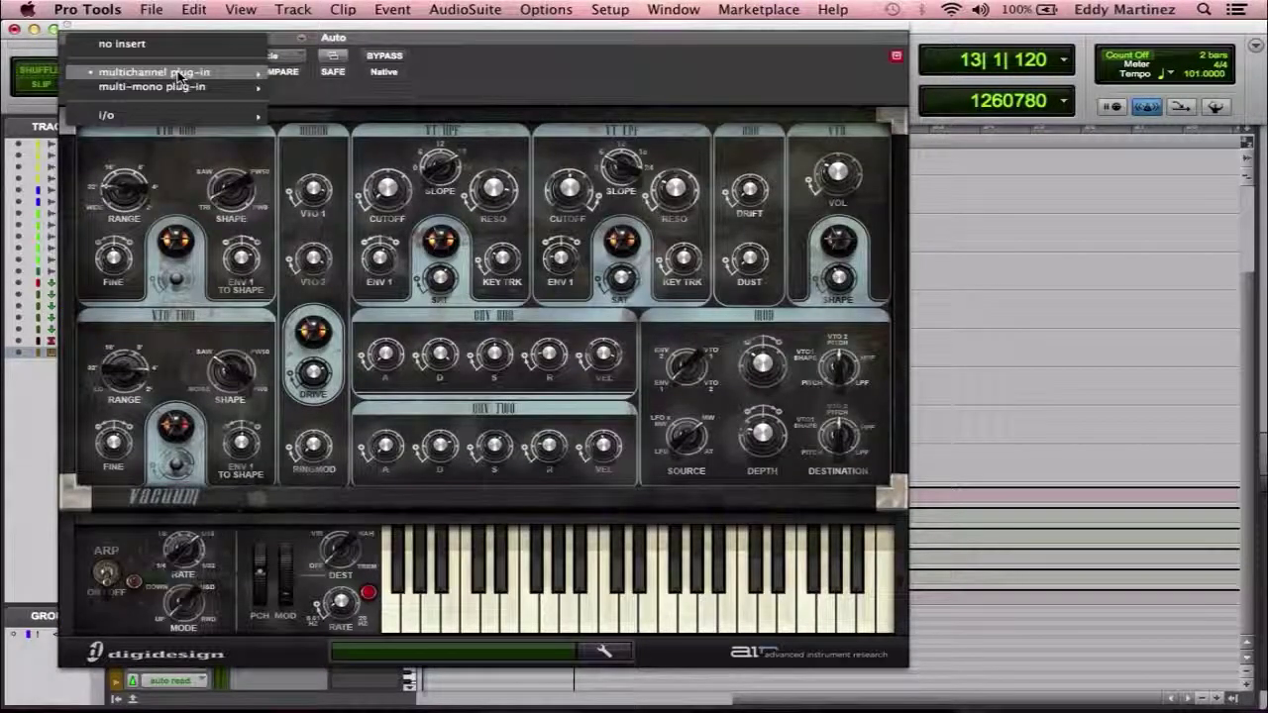
pyautogui.moveTo(213, 74)
pyautogui.moveTo(346, 203)
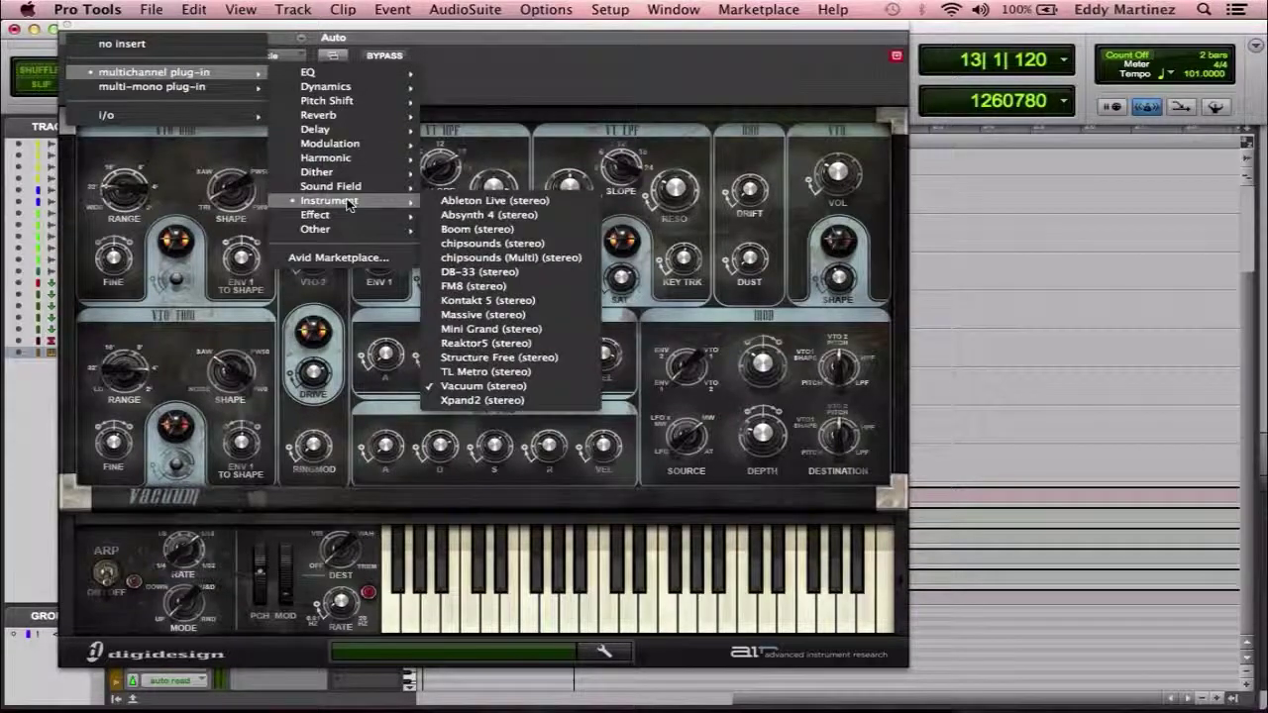
pyautogui.click(475, 358)
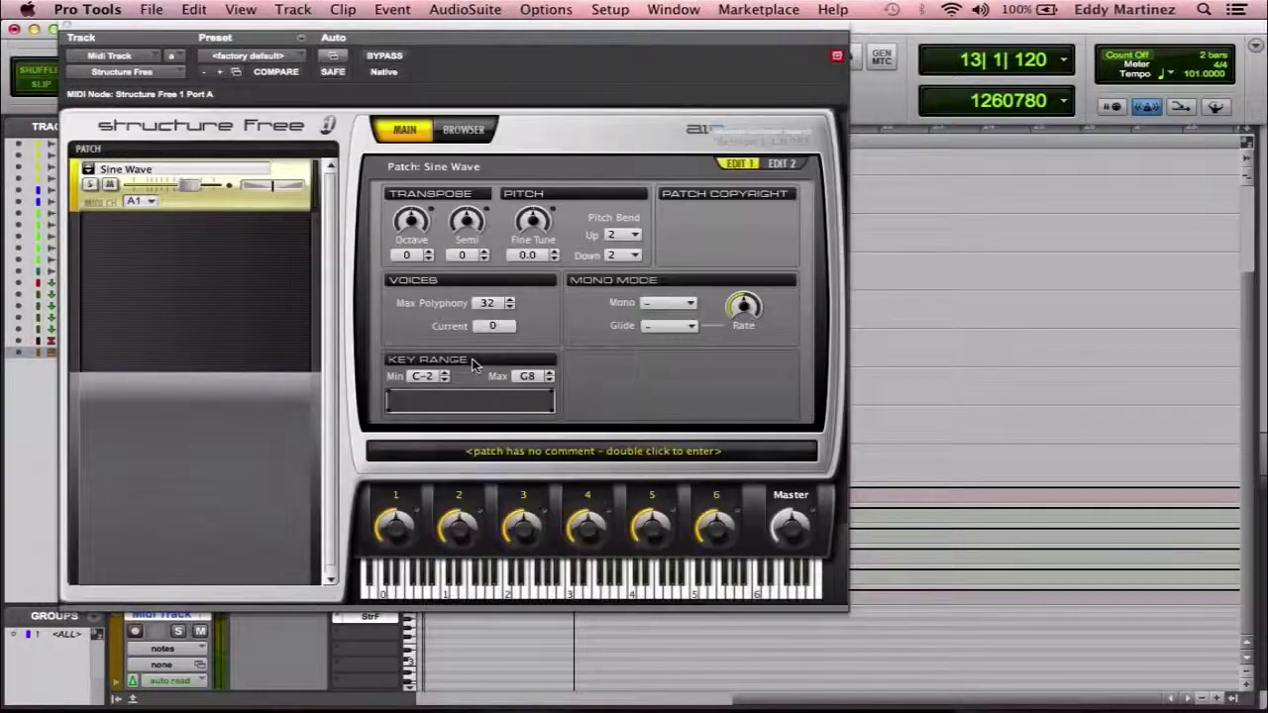
# Load the 38 Metalworks Lead patch in Structure Free.
pyautogui.click(94, 171)
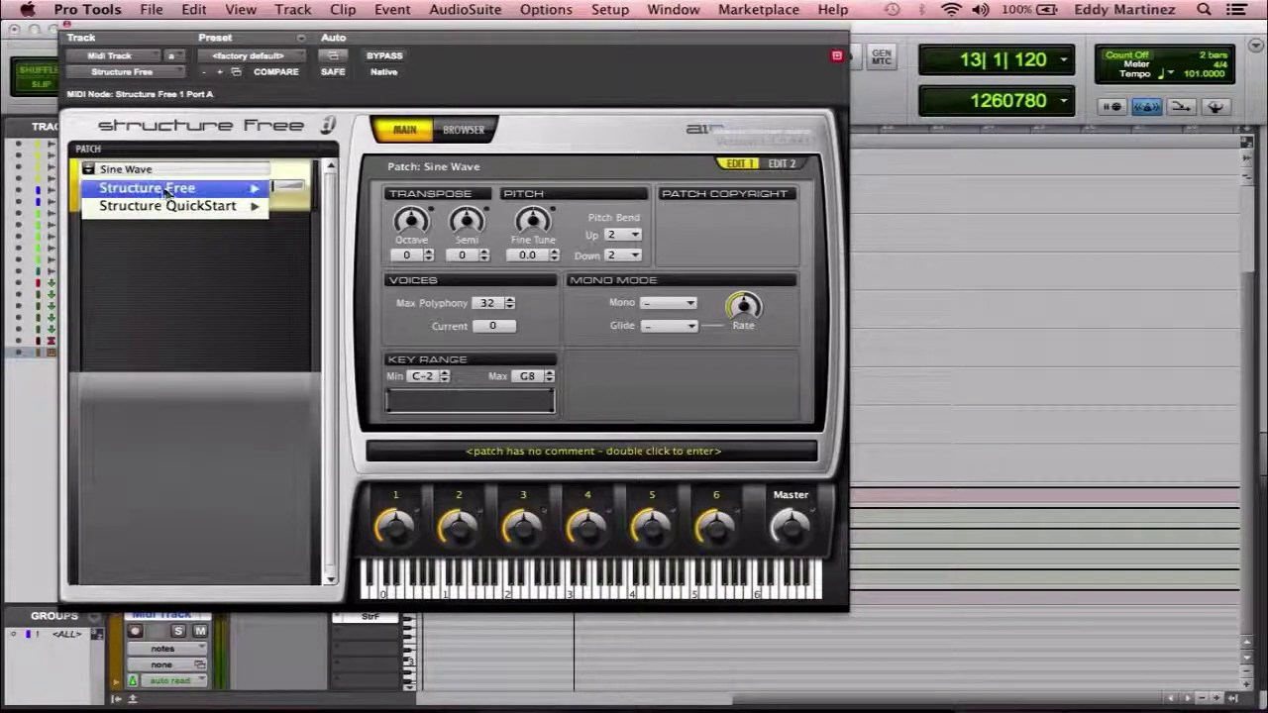
pyautogui.moveTo(198, 188)
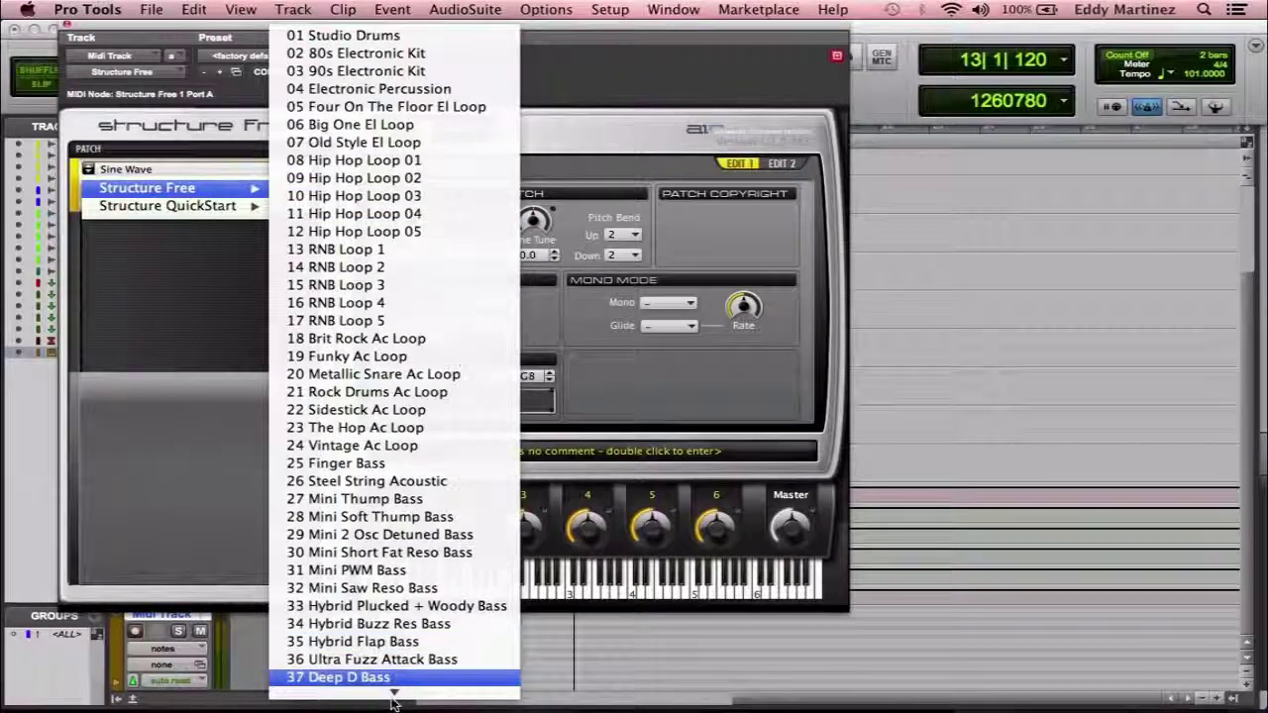
pyautogui.moveTo(395, 694)
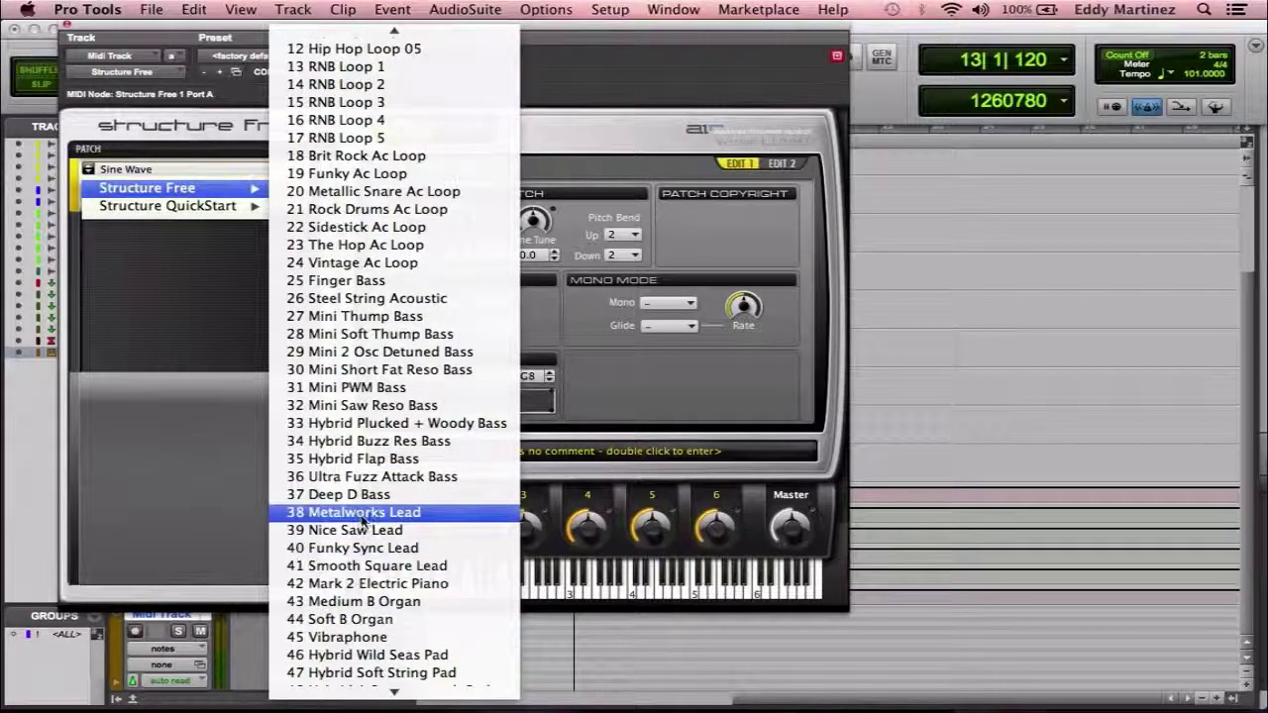
pyautogui.click(363, 520)
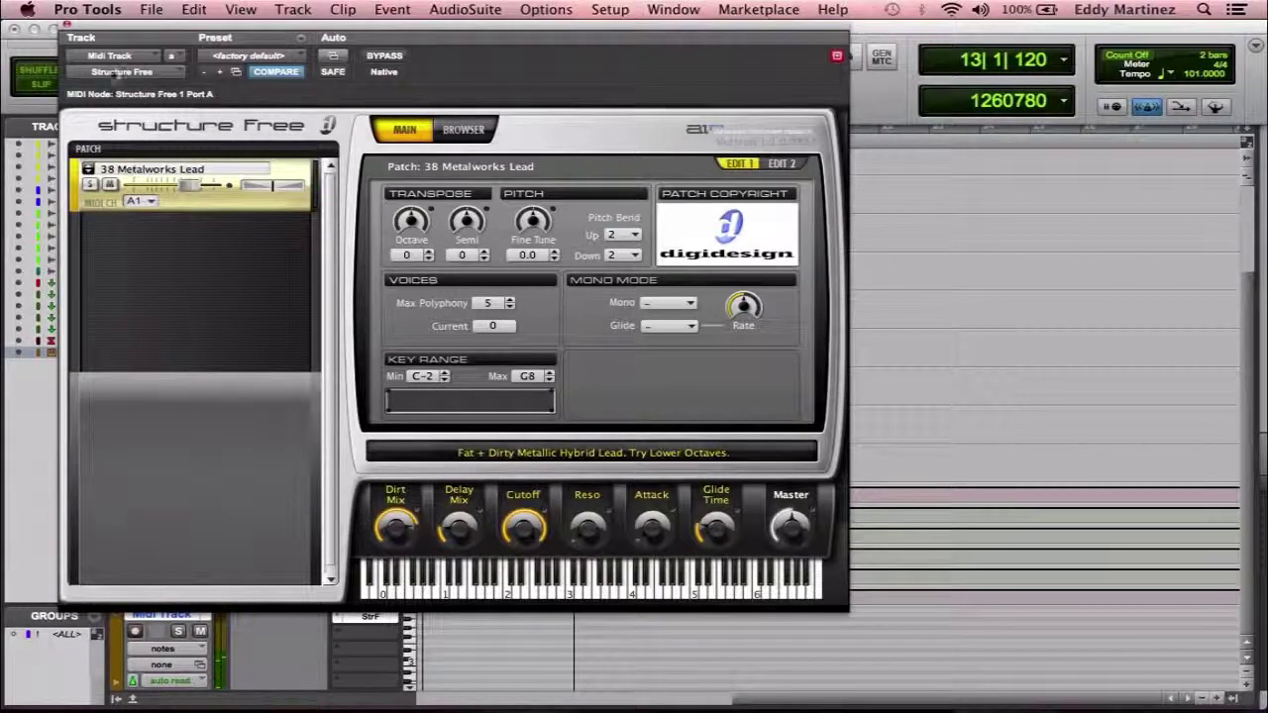
# Select bars 15 to 23 with the Selector tool and play them to hear the Metalworks Lead.
pyautogui.click(72, 33)
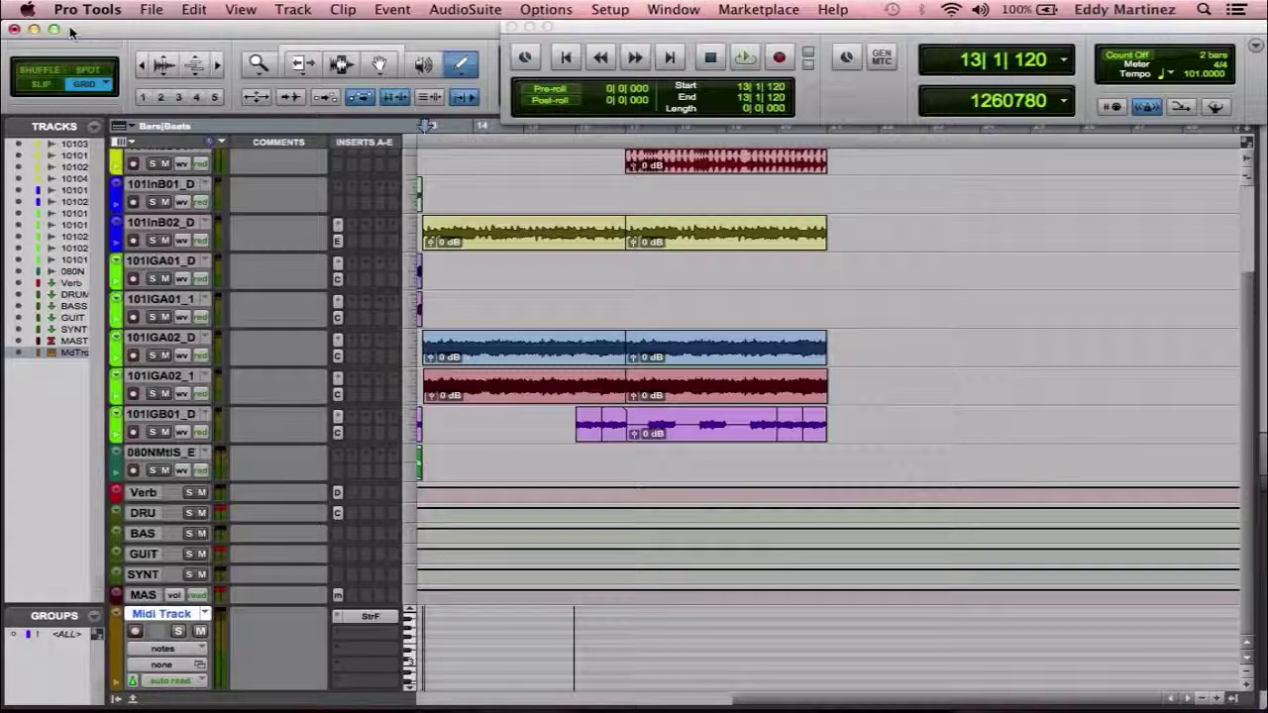
pyautogui.scroll(3, 957, 254)
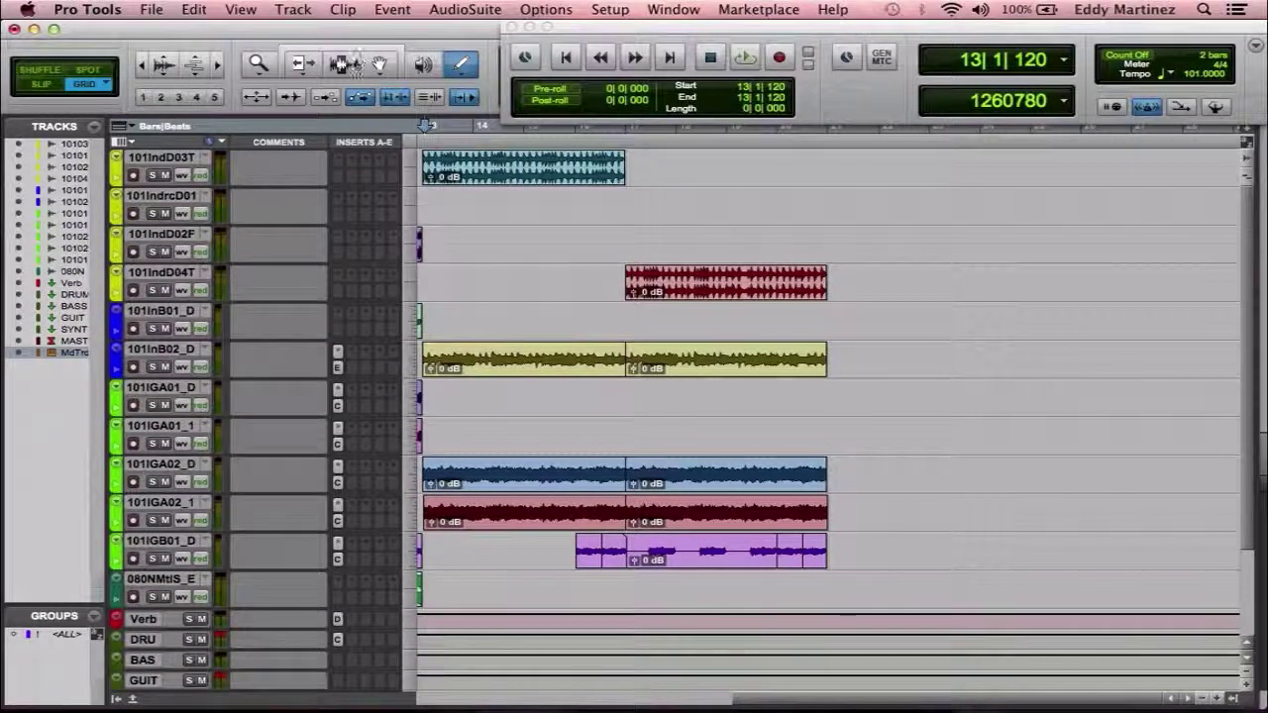
pyautogui.click(347, 63)
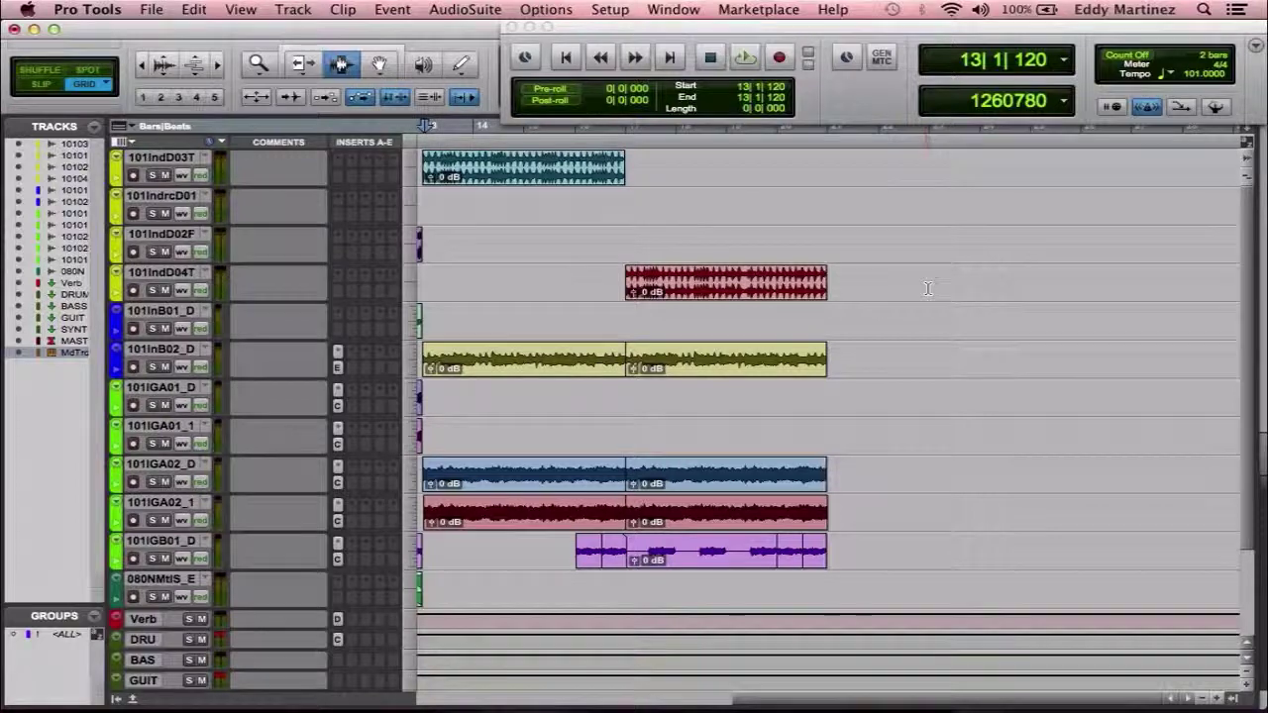
pyautogui.moveTo(929, 288); pyautogui.dragTo(523, 263)
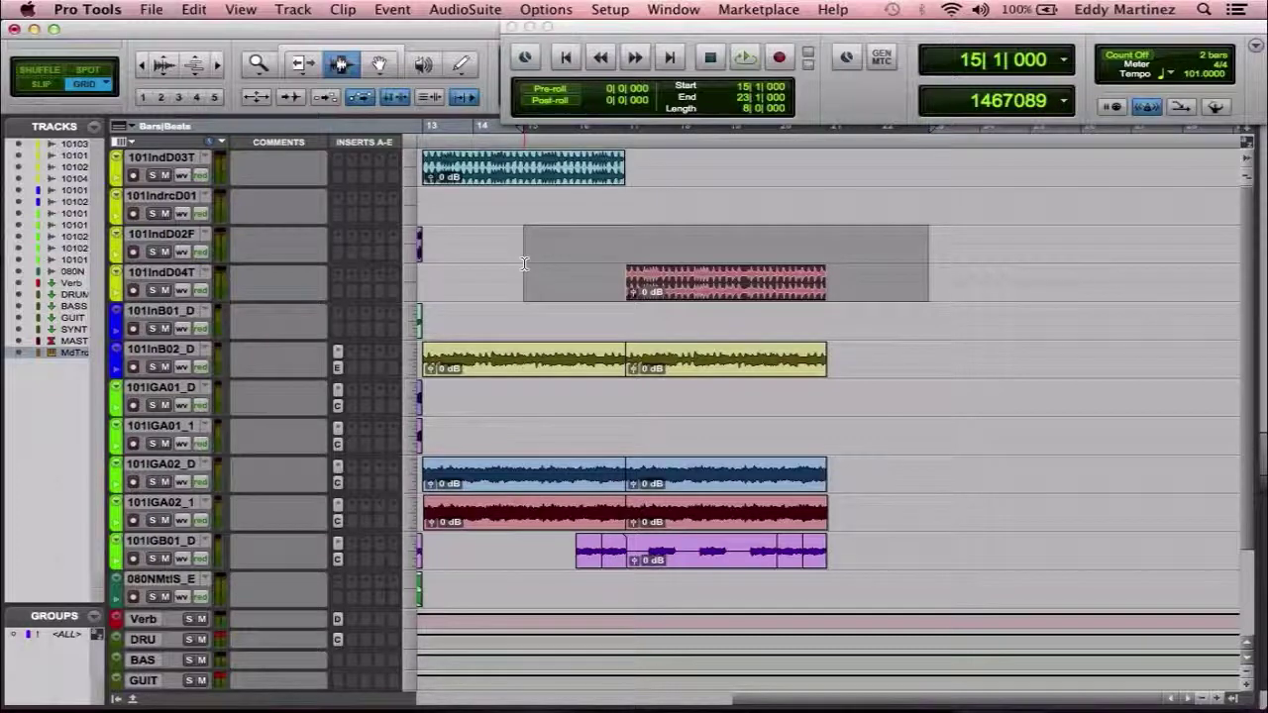
pyautogui.click(746, 58)
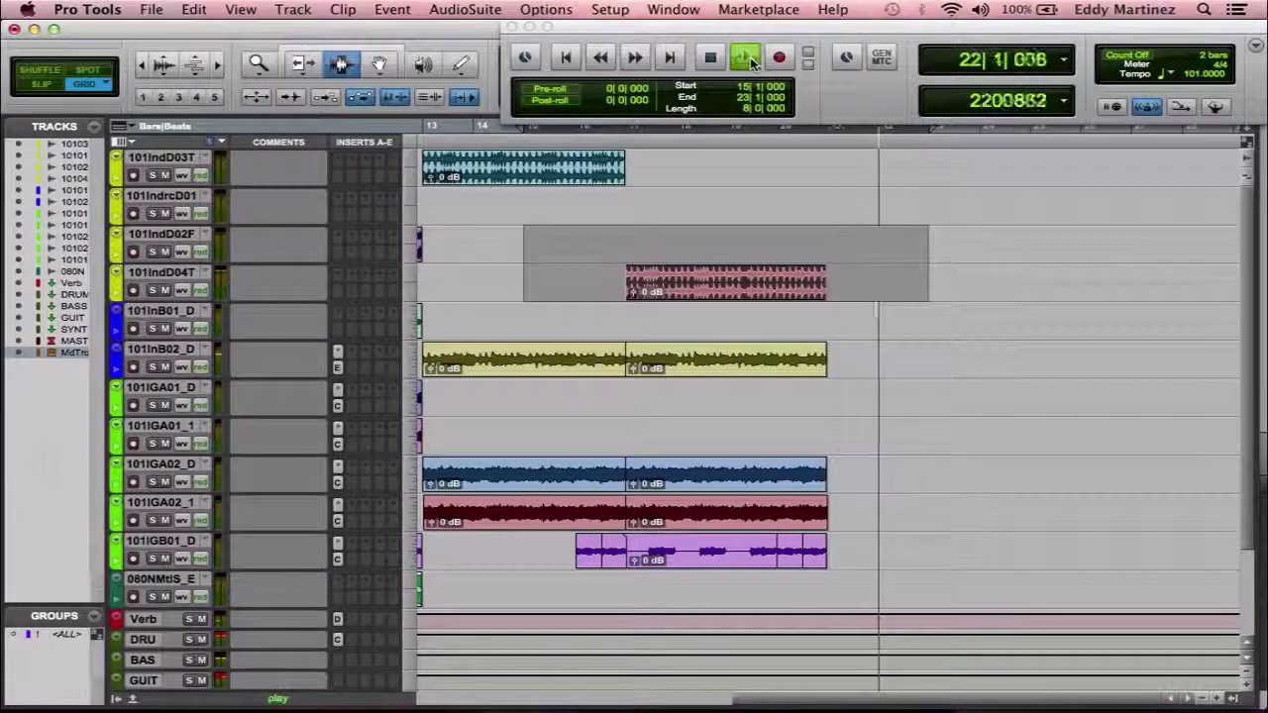
# Stop the song's playback.
pyautogui.click(746, 58)
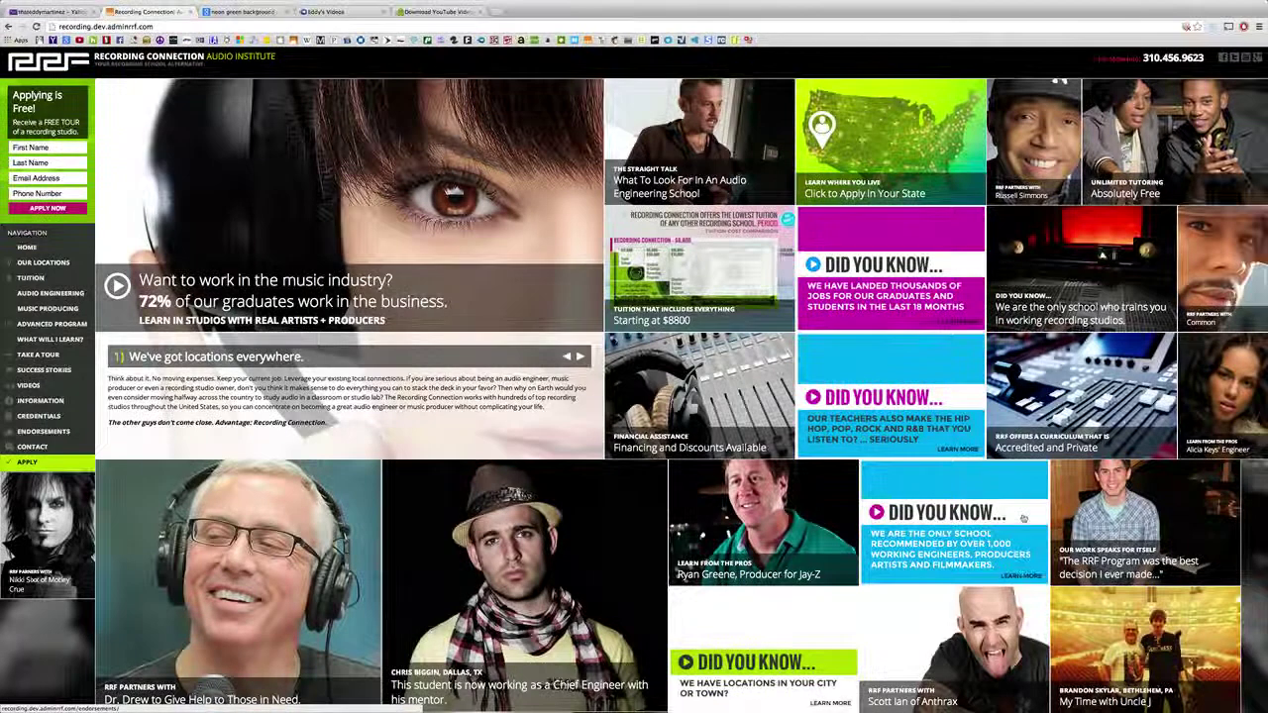
# Scroll down the Recording Connection homepage and back up to browse it.
pyautogui.scroll(-3, 1023, 519)
pyautogui.scroll(-5, 1023, 519)
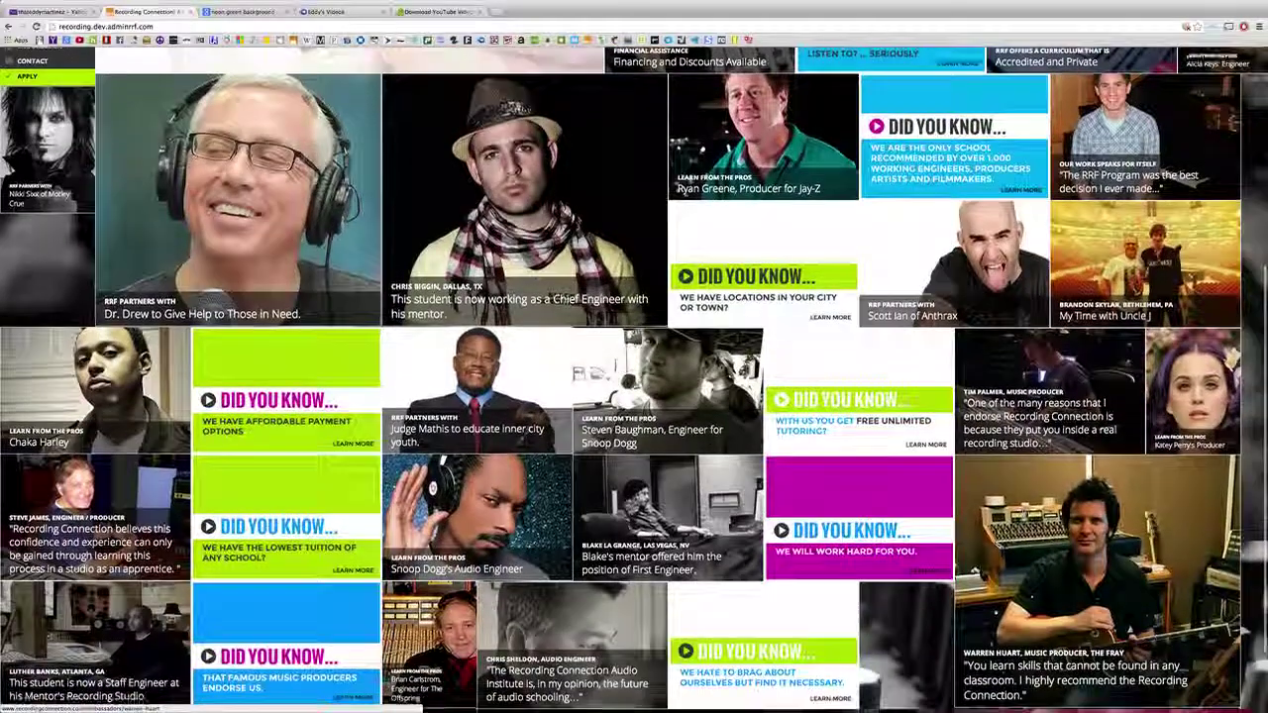
pyautogui.scroll(8, 1024, 518)
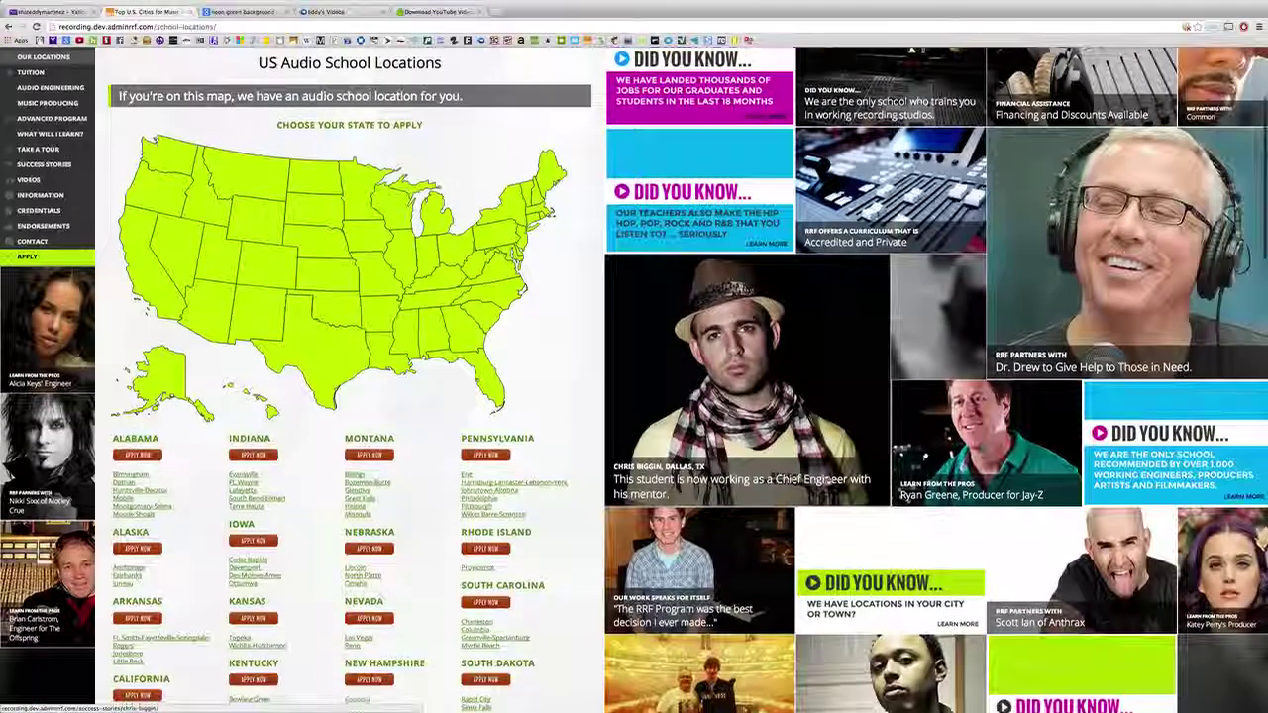
pyautogui.scroll(3, 828, 482)
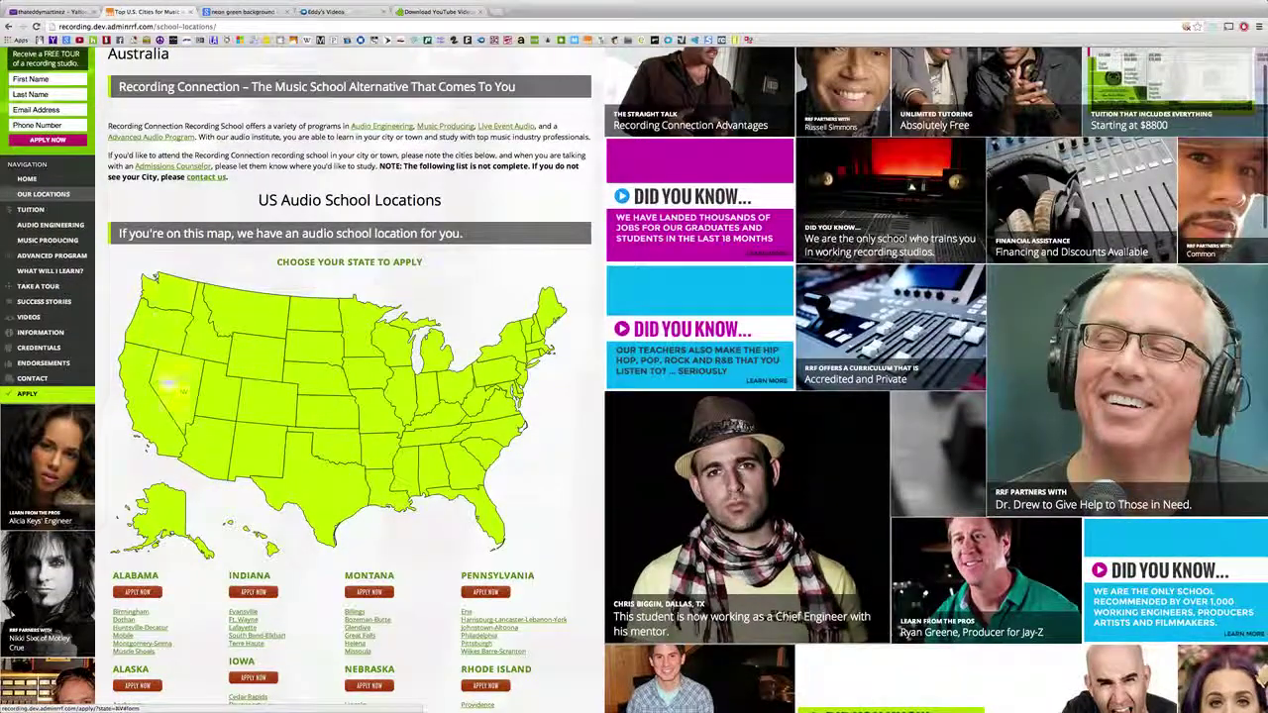